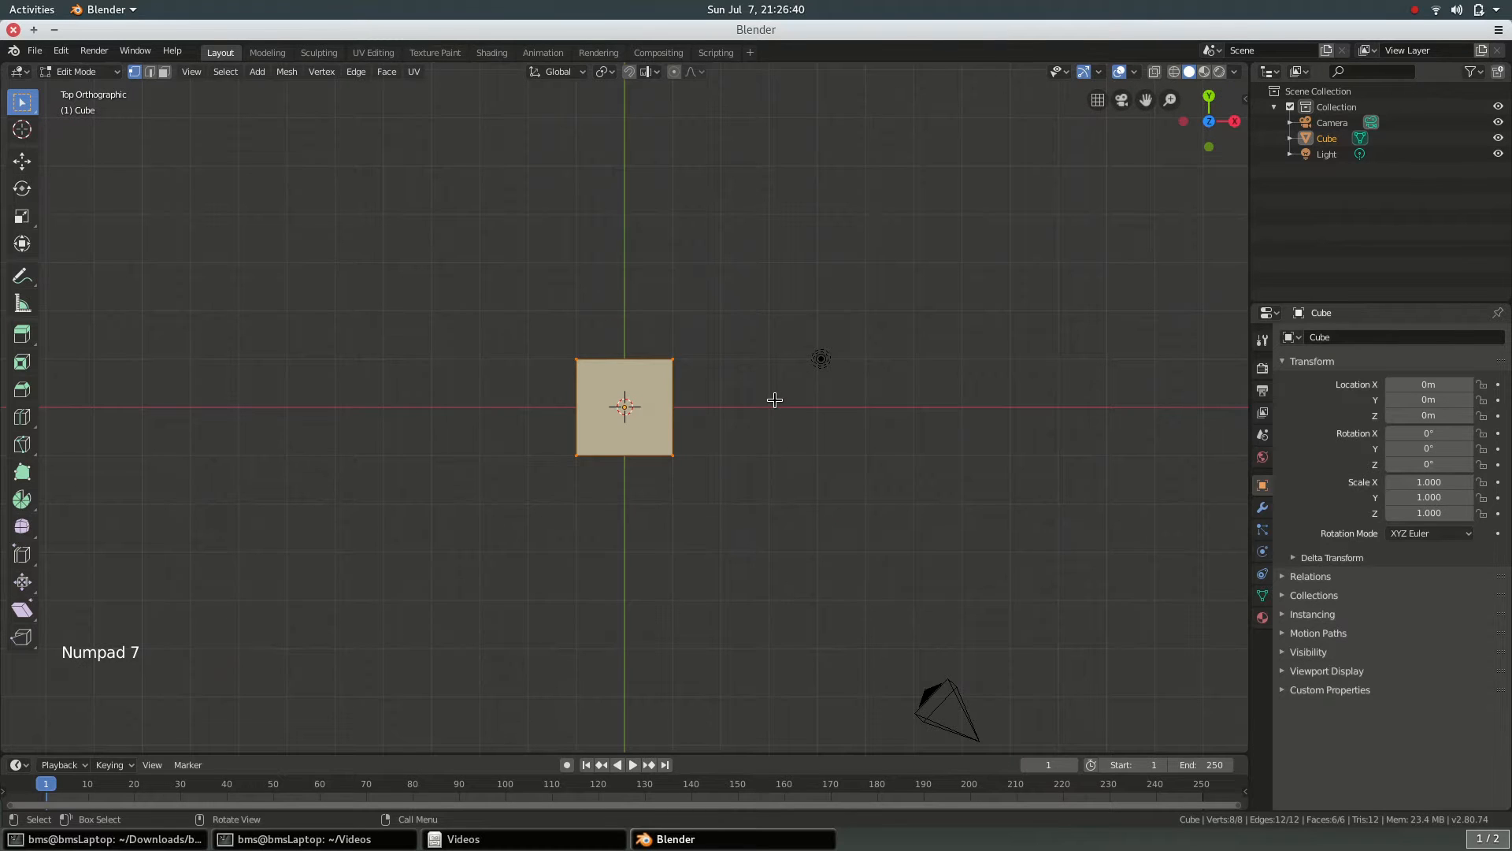
- Move the cube's geometry in Edit Mode by 4 m along X and 4 m along Y
{"action": "type", "text": "g4"}
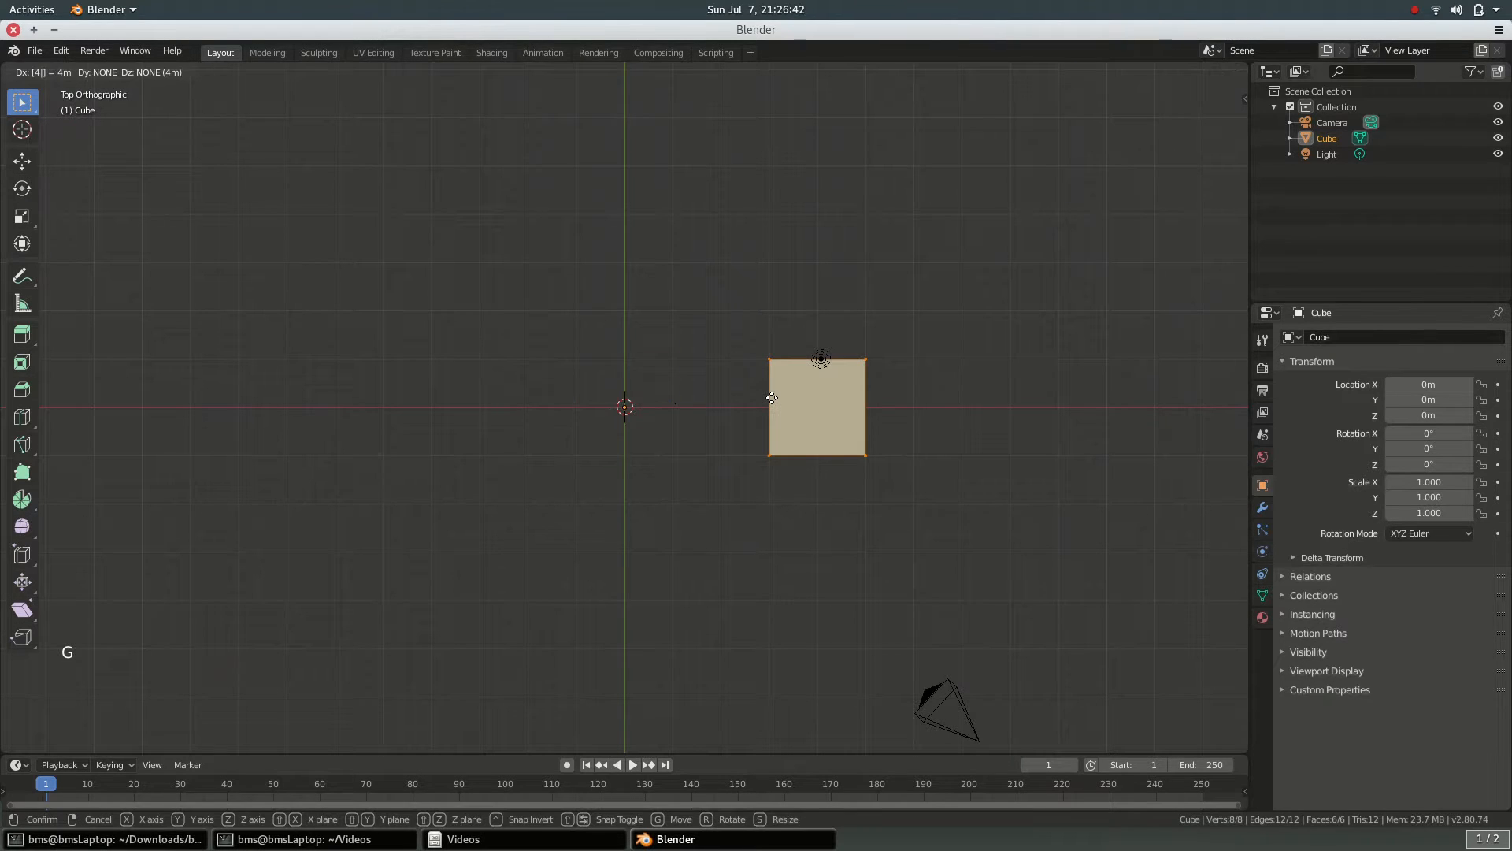
{"action": "key", "text": "Tab"}
{"action": "type", "text": "4"}
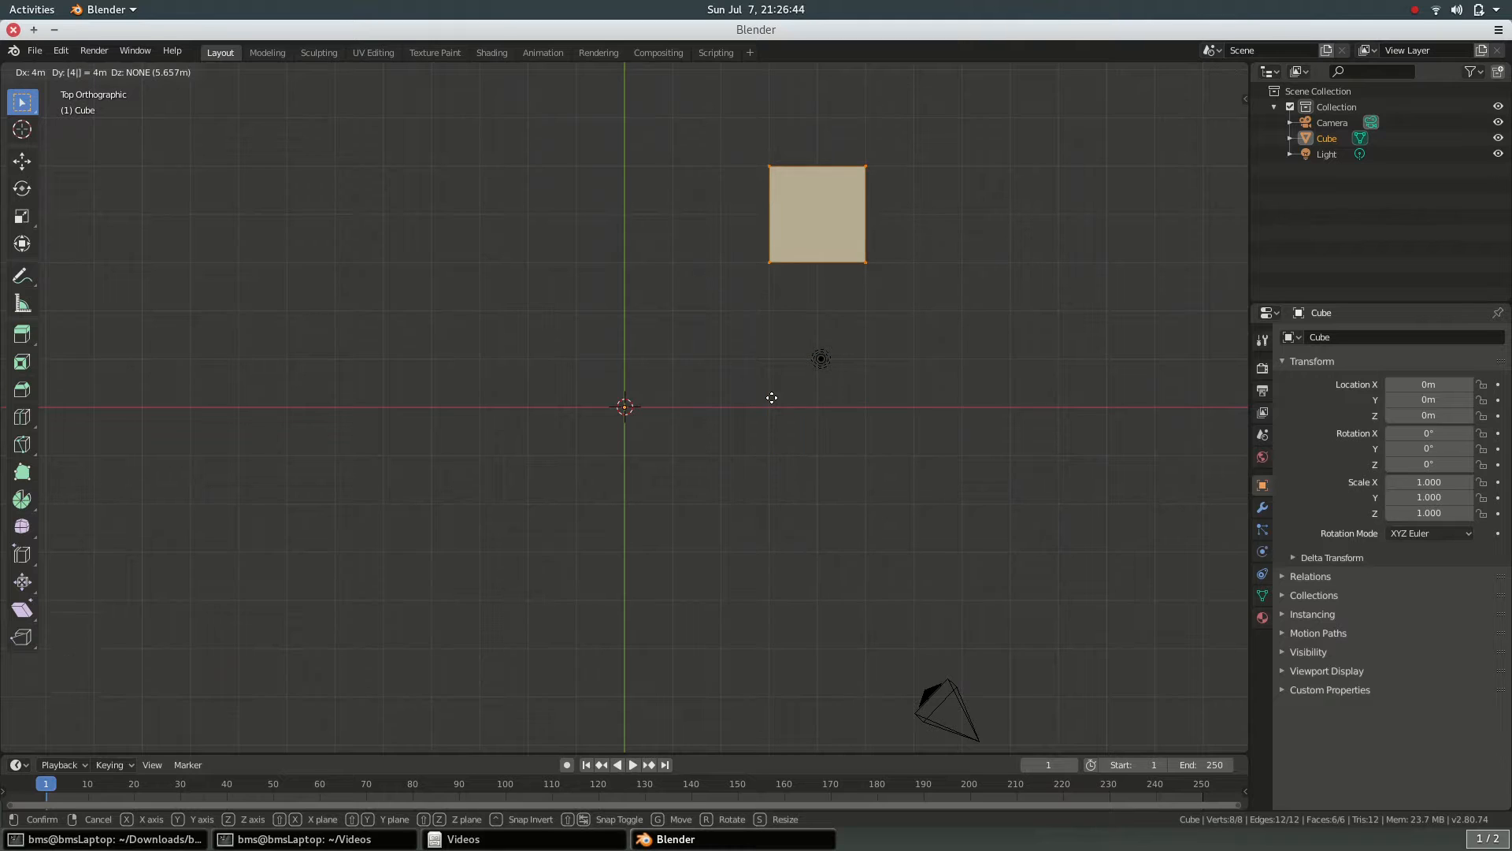
{"action": "key", "text": "Return"}
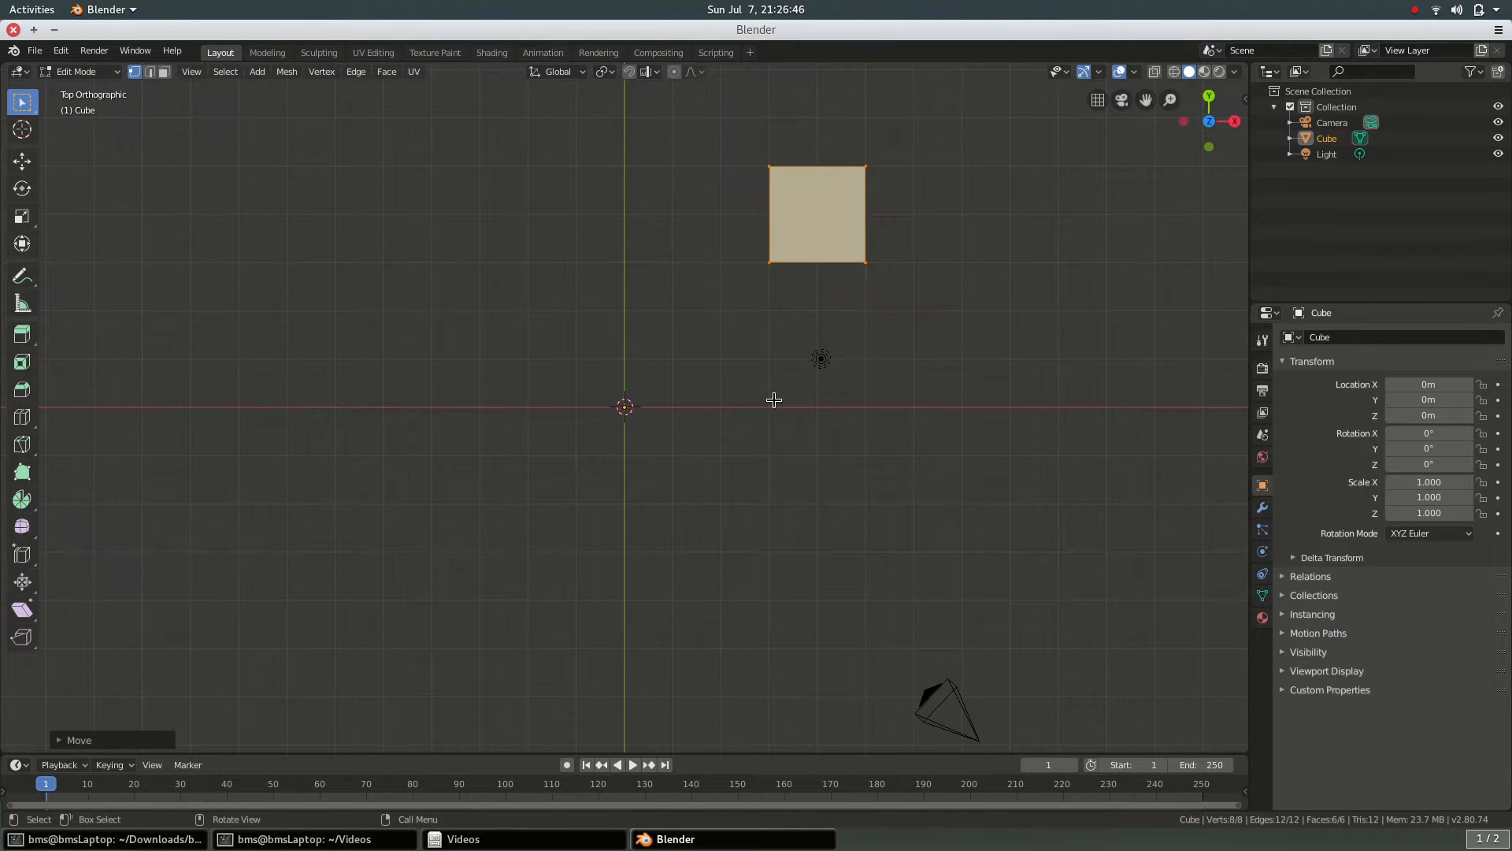
- Add a second cube inside the same mesh and move it 4 m along X
{"action": "key", "text": "shift+a"}
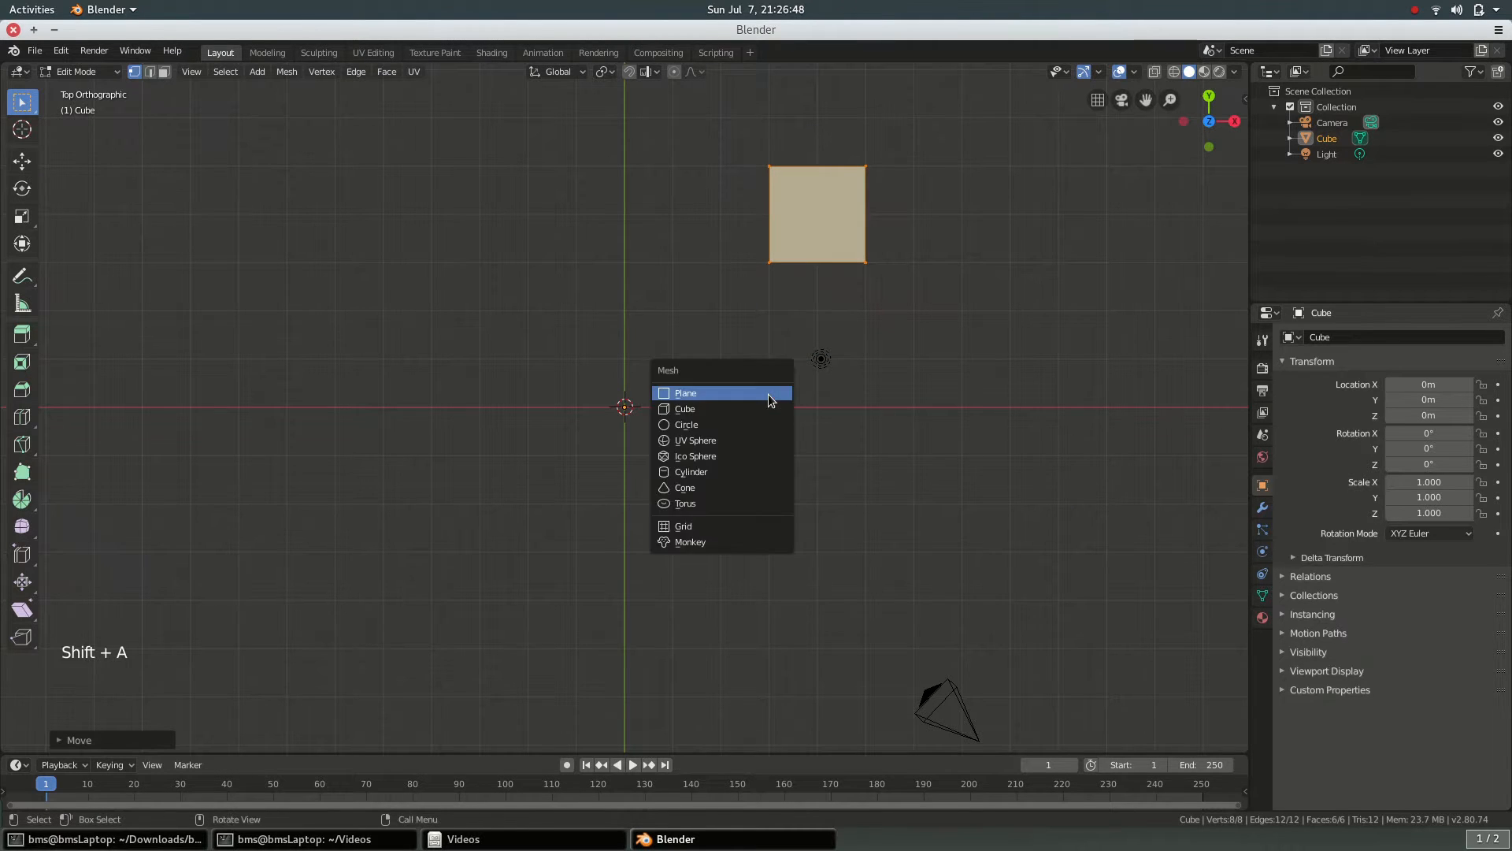
{"action": "left_click", "coordinate": [766, 406]}
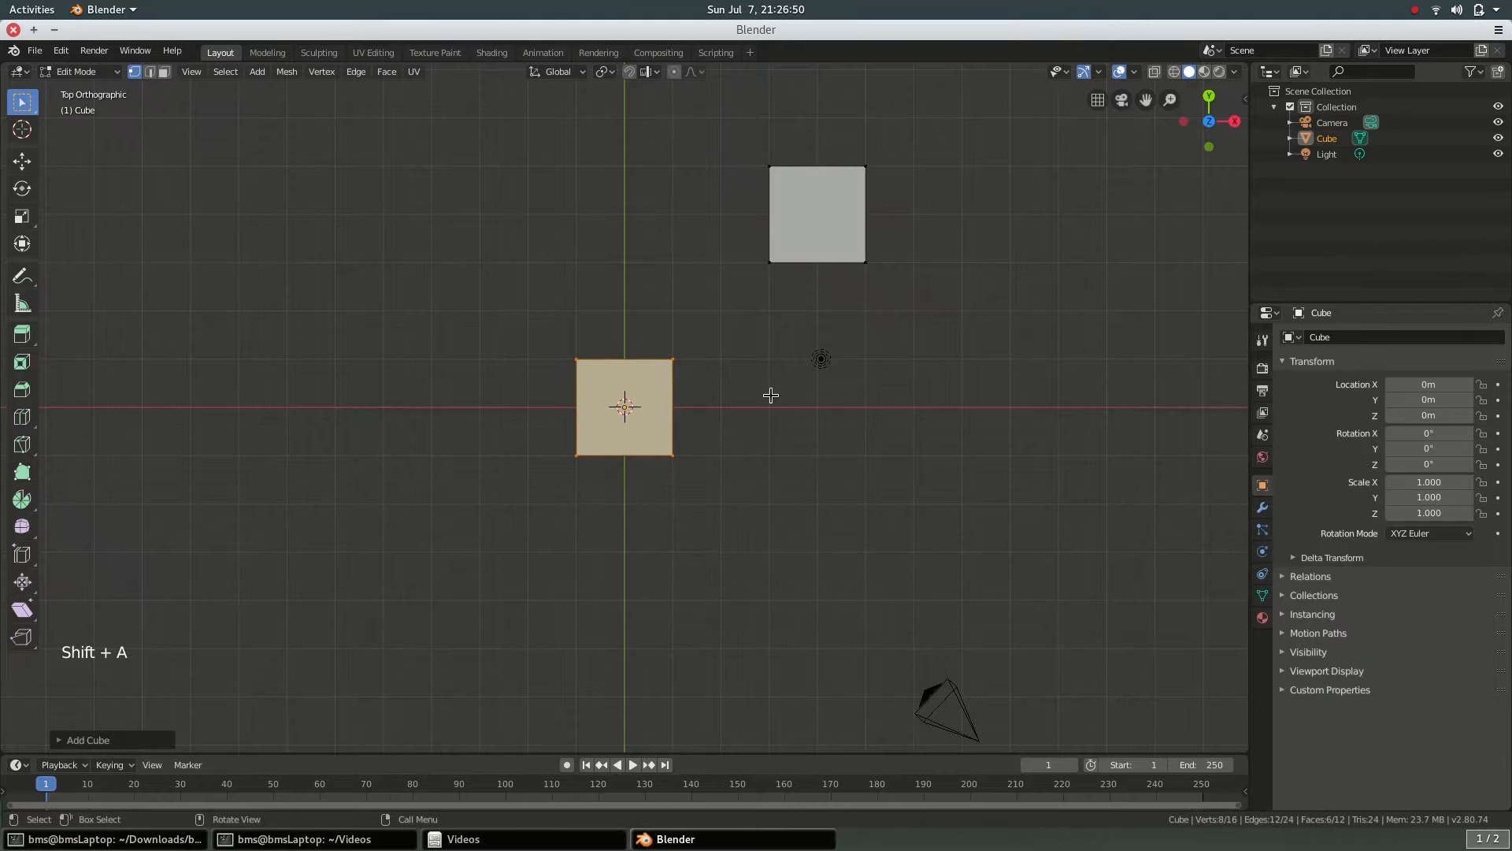
{"action": "type", "text": "g4"}
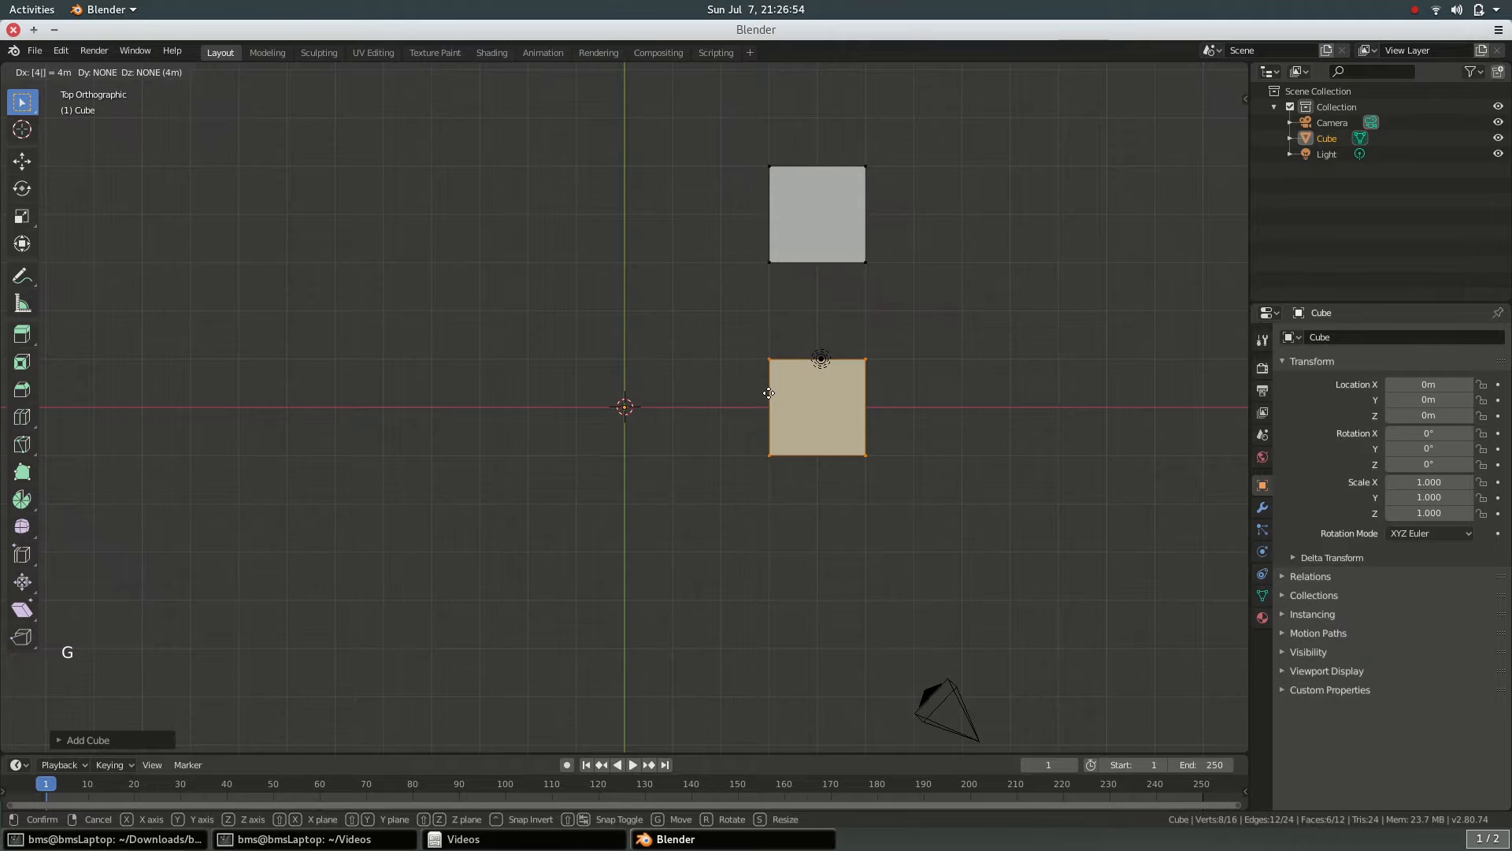
{"action": "left_click", "coordinate": [768, 392]}
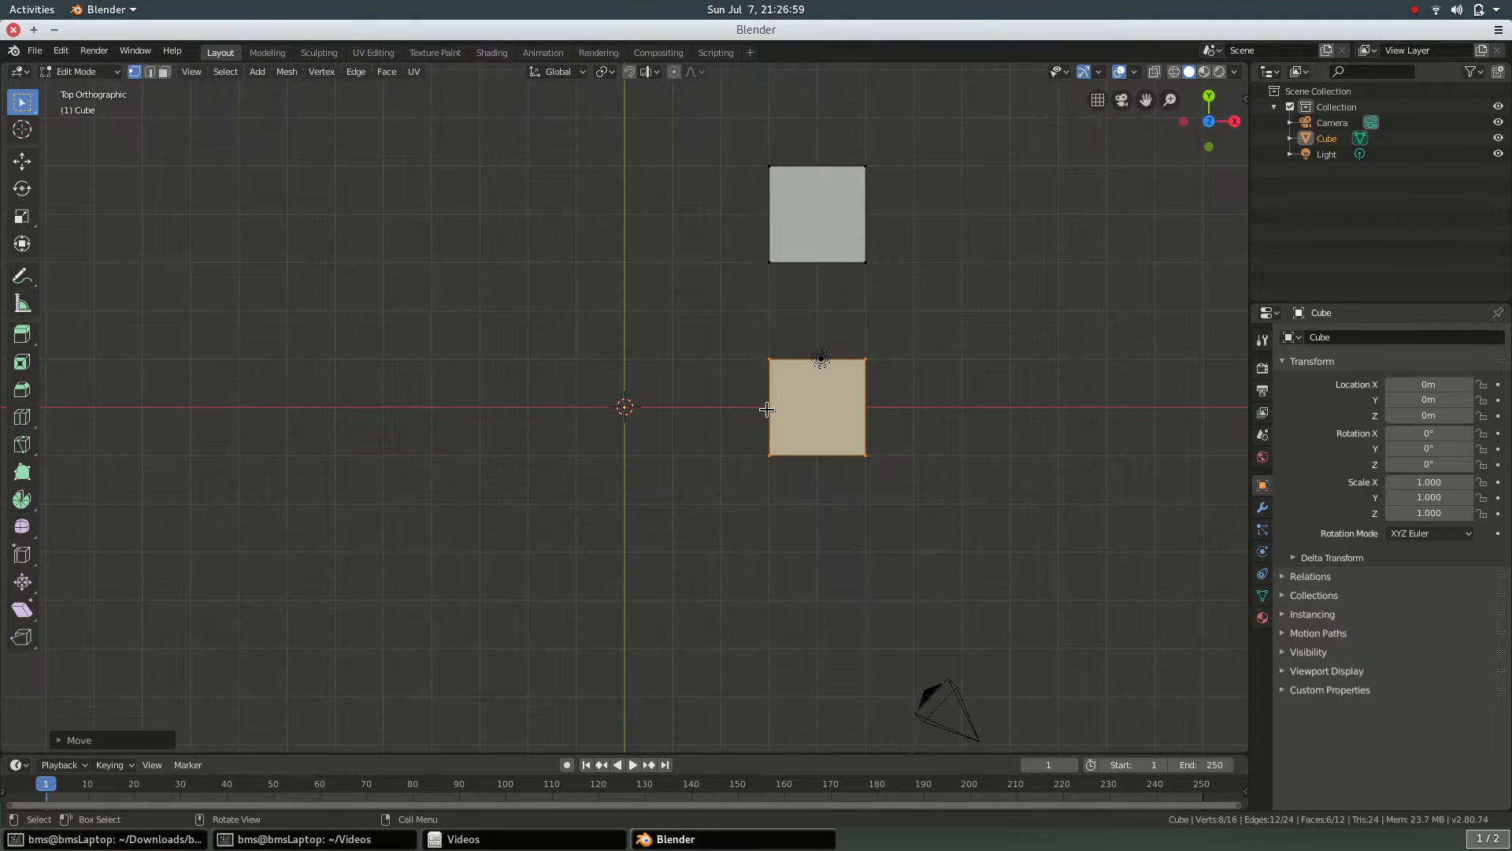
- Return to Object Mode and add a cube-shaped empty at the world origin
{"action": "key", "text": "Tab"}
{"action": "key", "text": "shift+a"}
{"action": "mouse_move", "coordinate": [760, 404]}
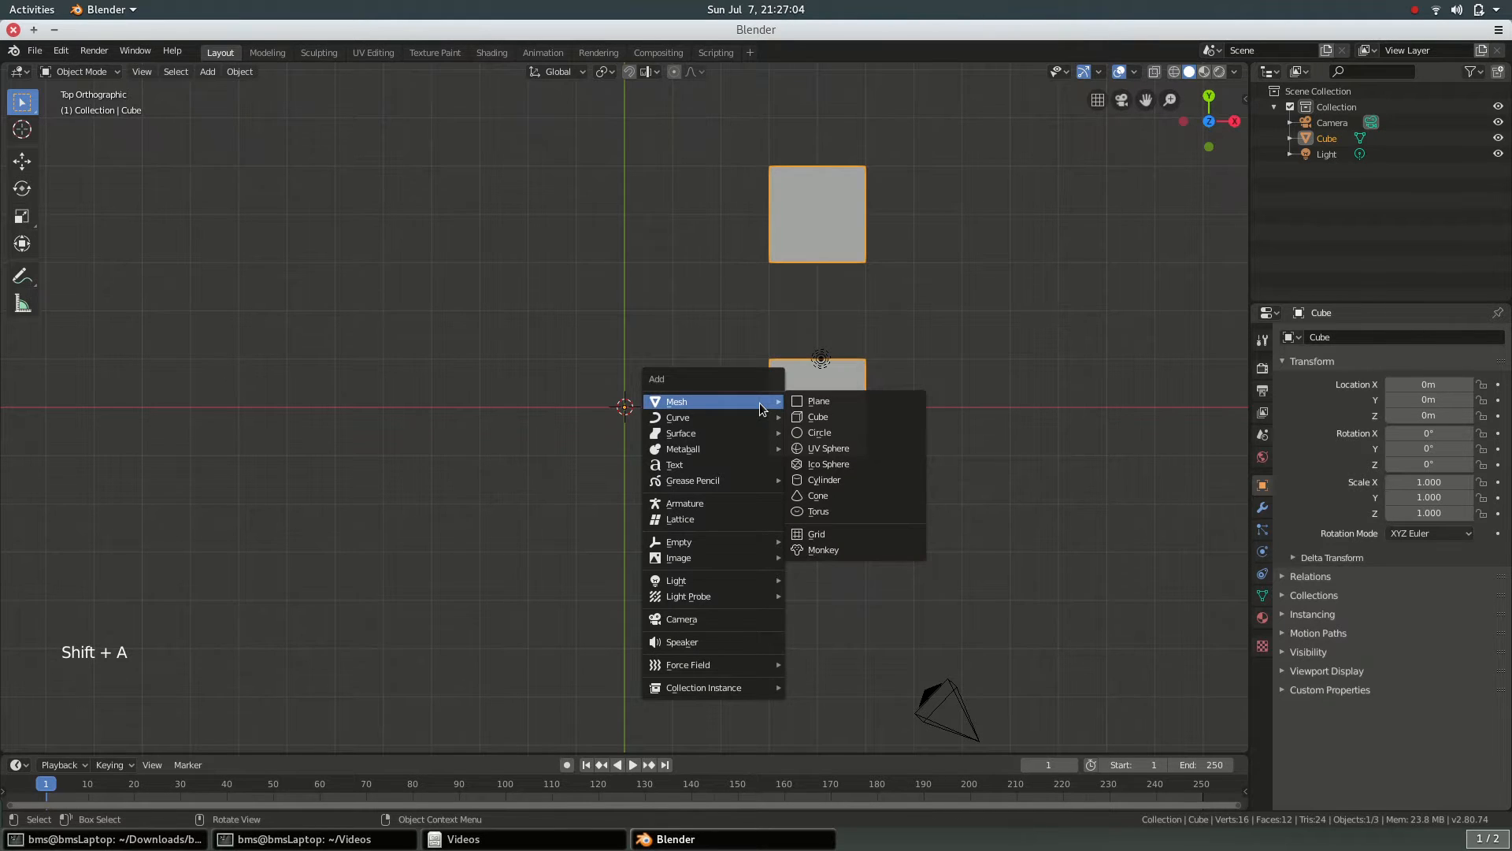
{"action": "key", "text": "e"}
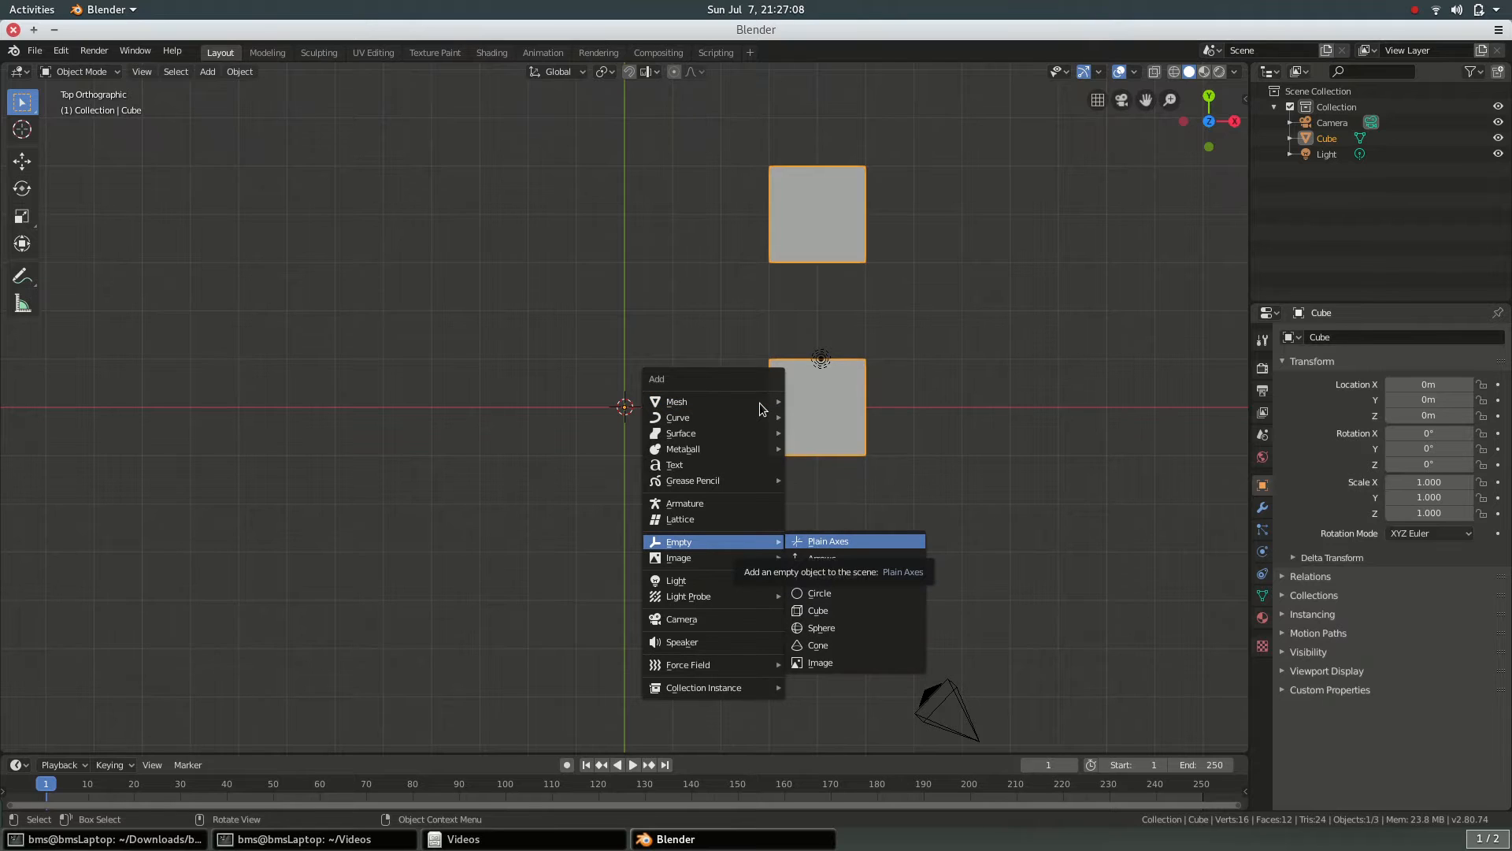
{"action": "left_click", "coordinate": [760, 405]}
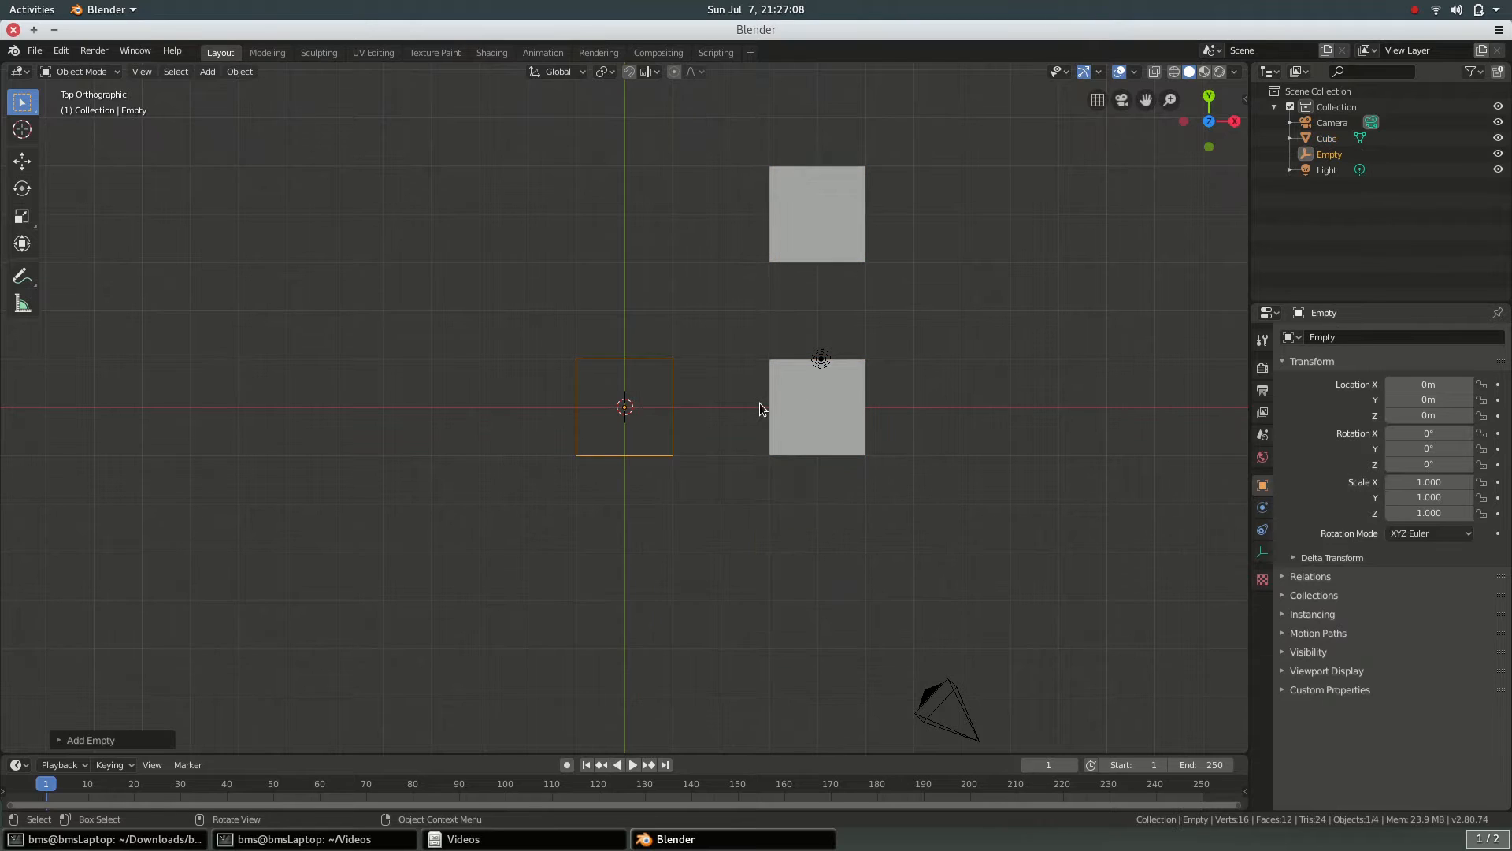
- Give the cube object an Array modifier with a count of 4
{"action": "left_click", "coordinate": [863, 397]}
{"action": "key", "text": "Tab"}
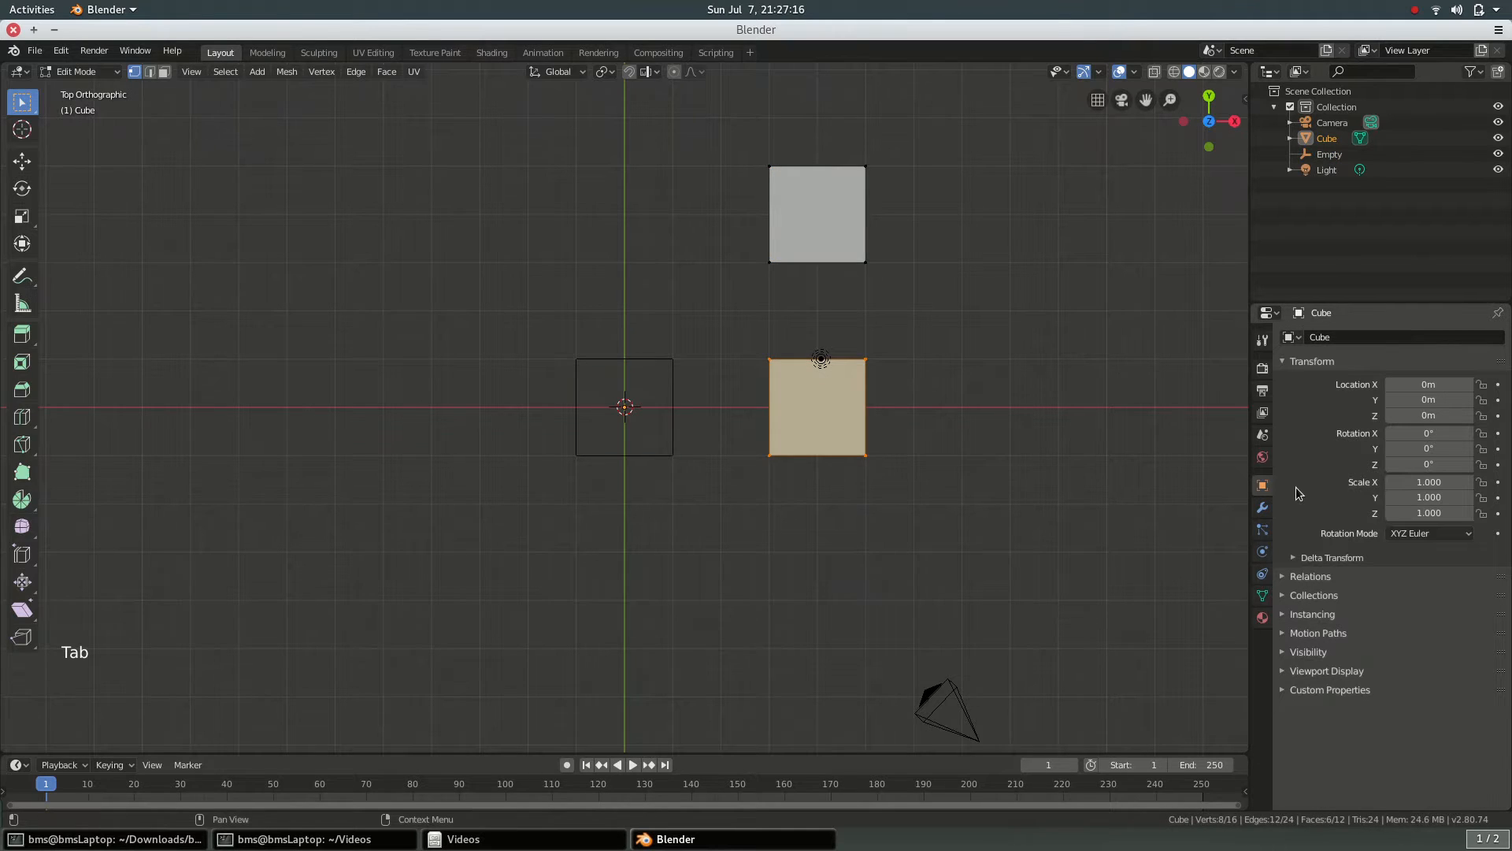
{"action": "left_click", "coordinate": [1262, 507]}
{"action": "left_click", "coordinate": [1391, 337]}
{"action": "left_click", "coordinate": [1231, 381]}
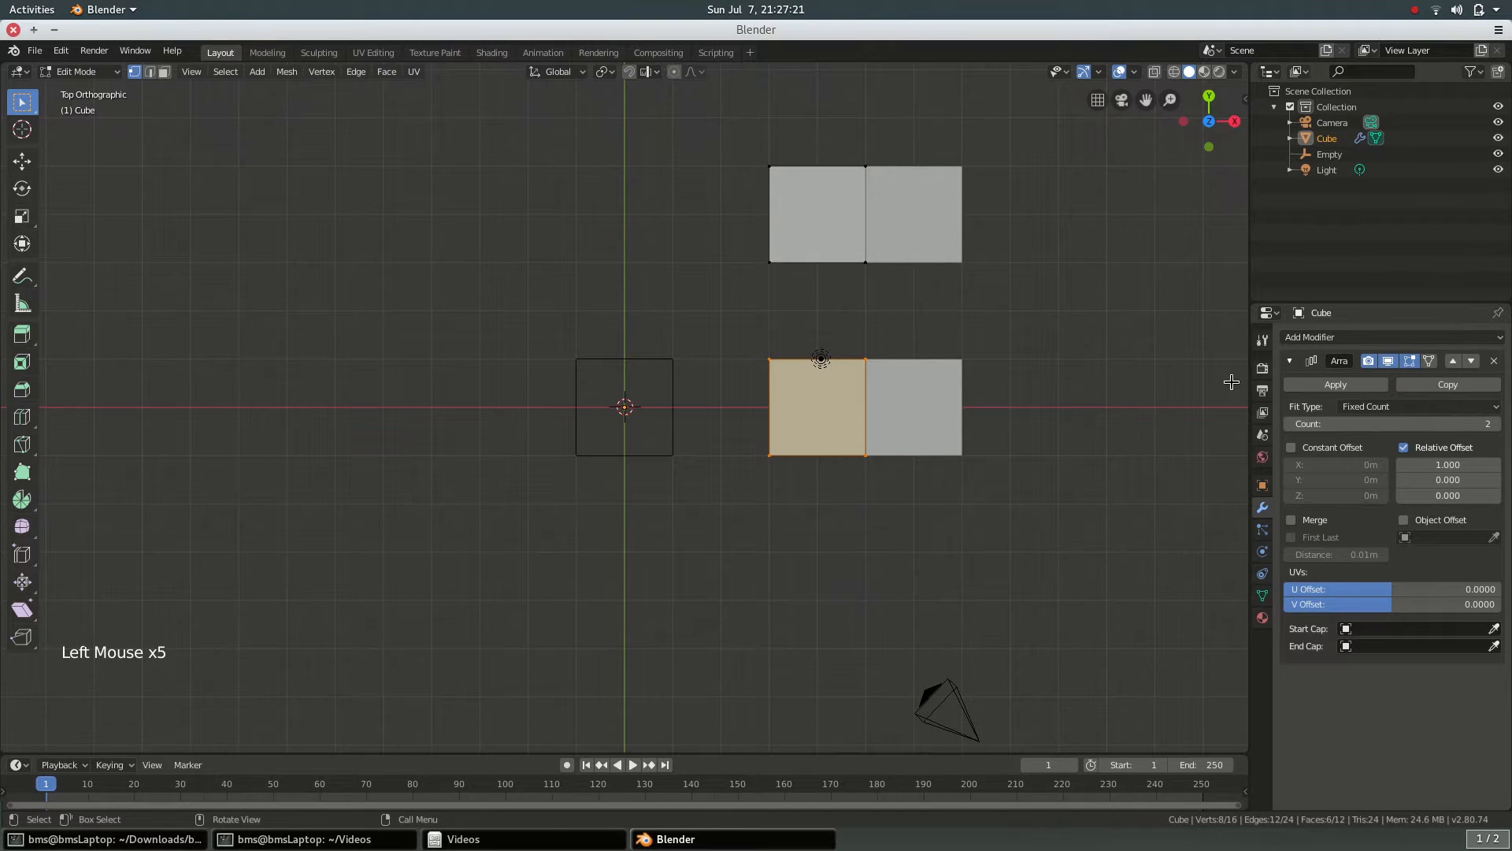
{"action": "left_click", "coordinate": [1494, 424]}
{"action": "left_click", "coordinate": [1494, 423]}
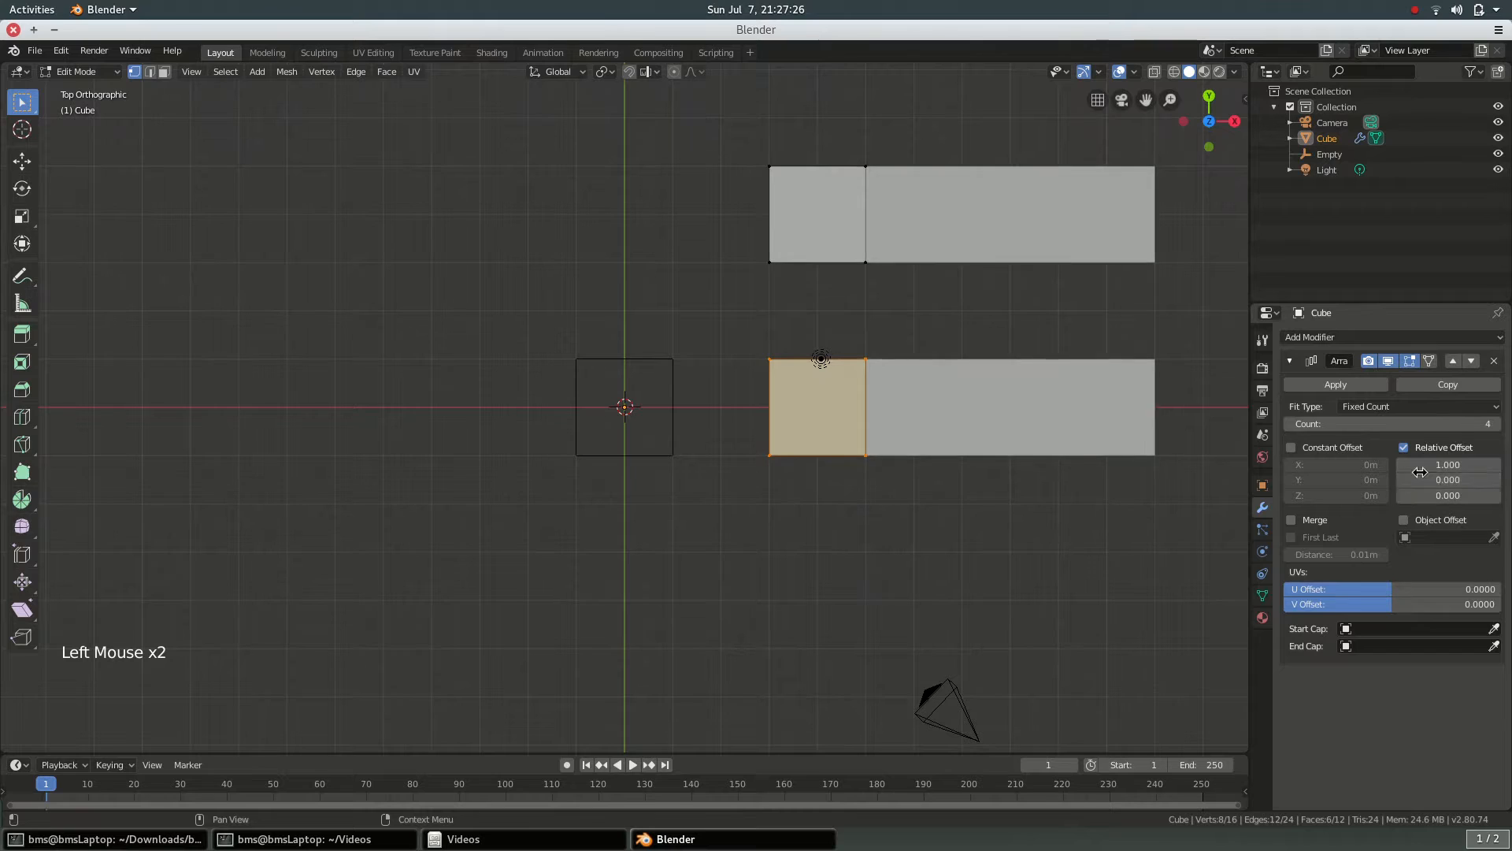
- Switch the array from Relative Offset to Object Offset, using the Empty as the offset object
{"action": "left_click", "coordinate": [1403, 447]}
{"action": "left_click", "coordinate": [1404, 520]}
{"action": "left_click", "coordinate": [1409, 537]}
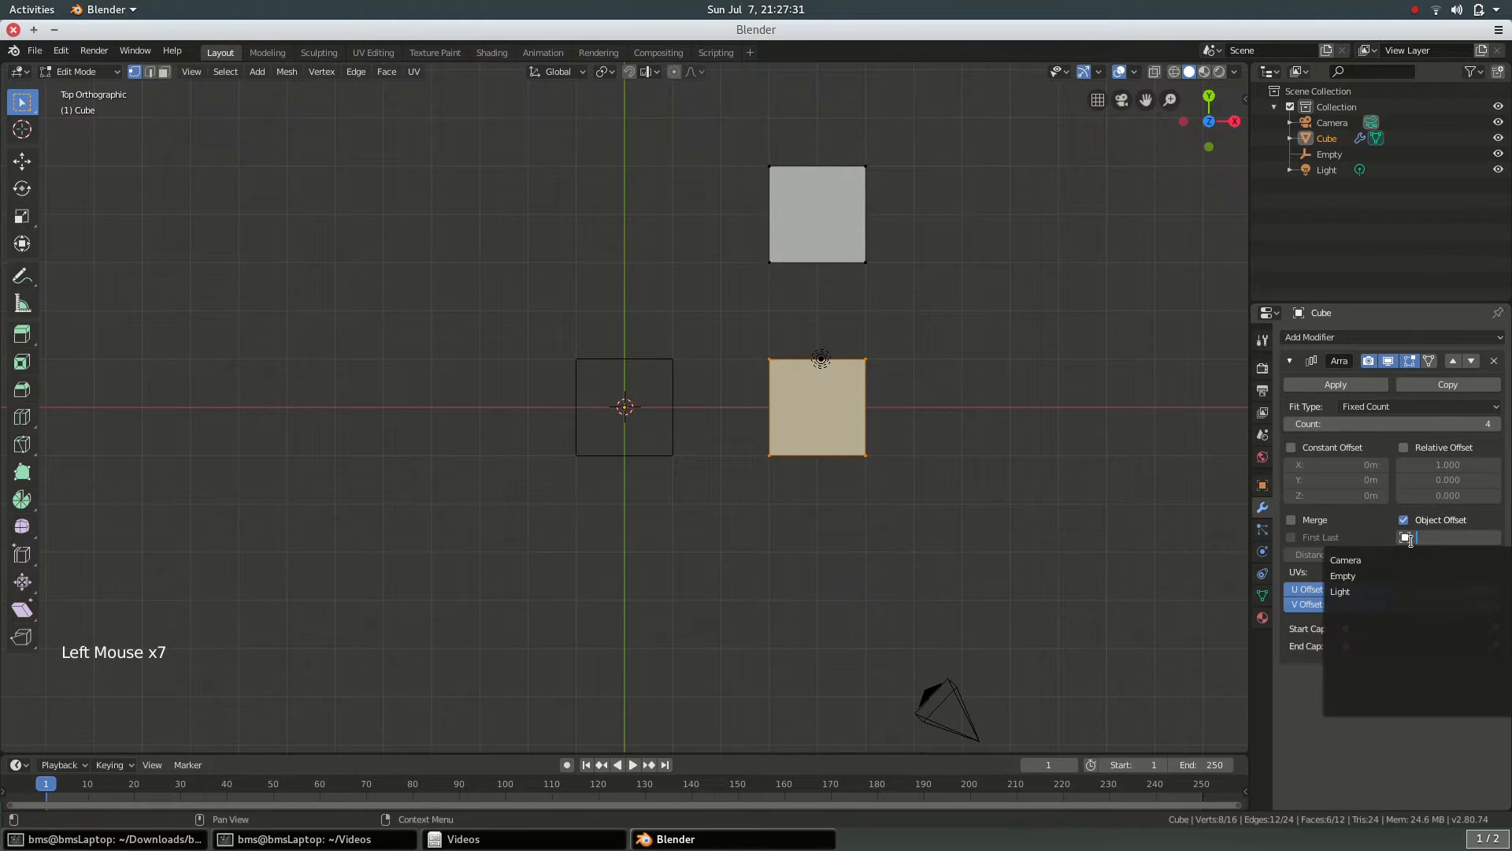
{"action": "left_click", "coordinate": [1381, 576]}
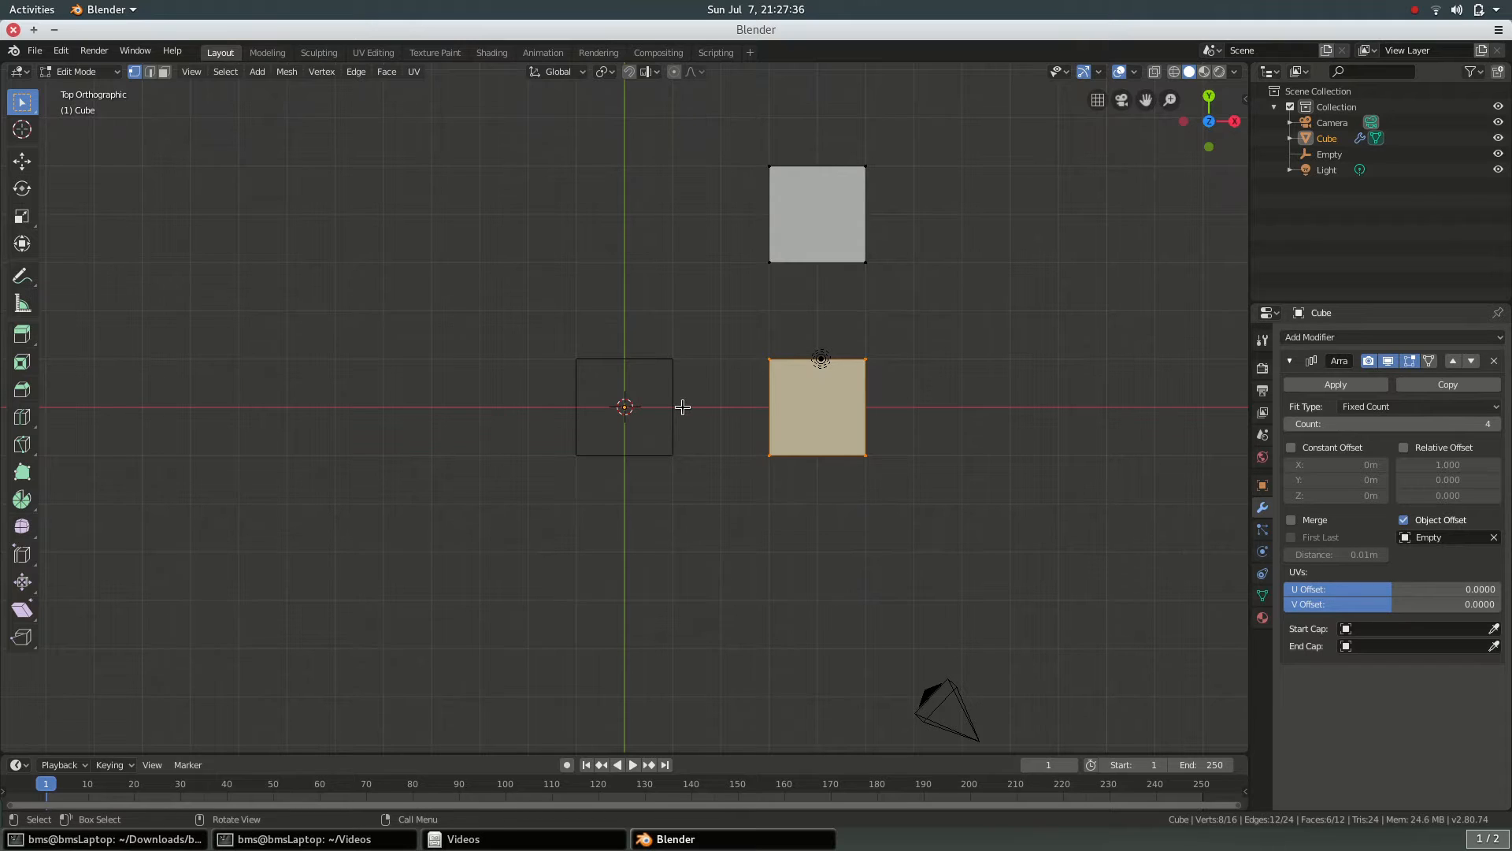
- In Object Mode, rotate the Empty 90° about Z to spread the array copies around the origin
{"action": "key", "text": "Tab"}
{"action": "left_click", "coordinate": [676, 410]}
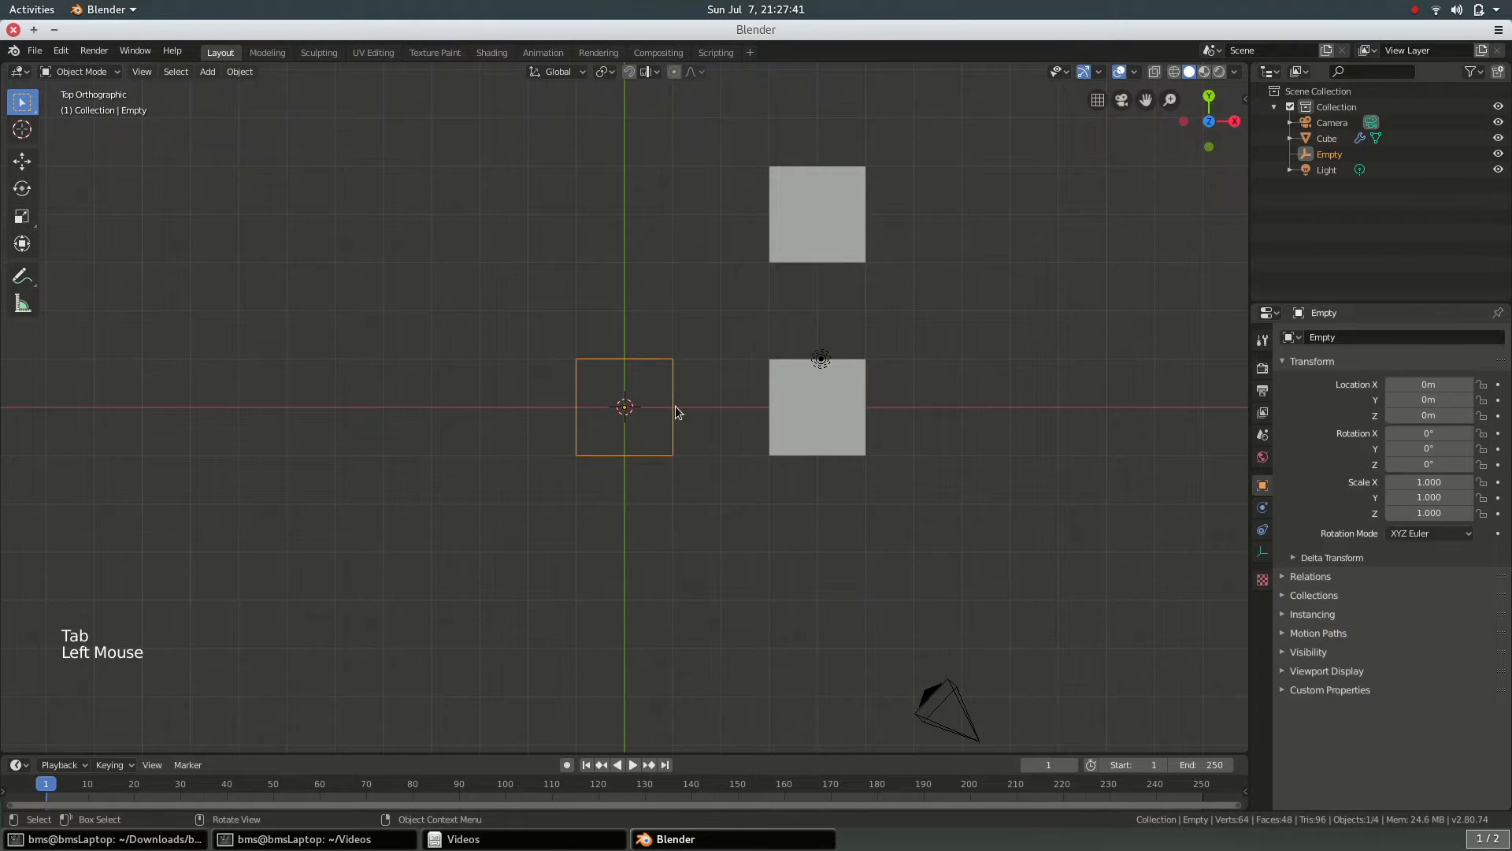
{"action": "type", "text": "r90"}
{"action": "key", "text": "Return"}
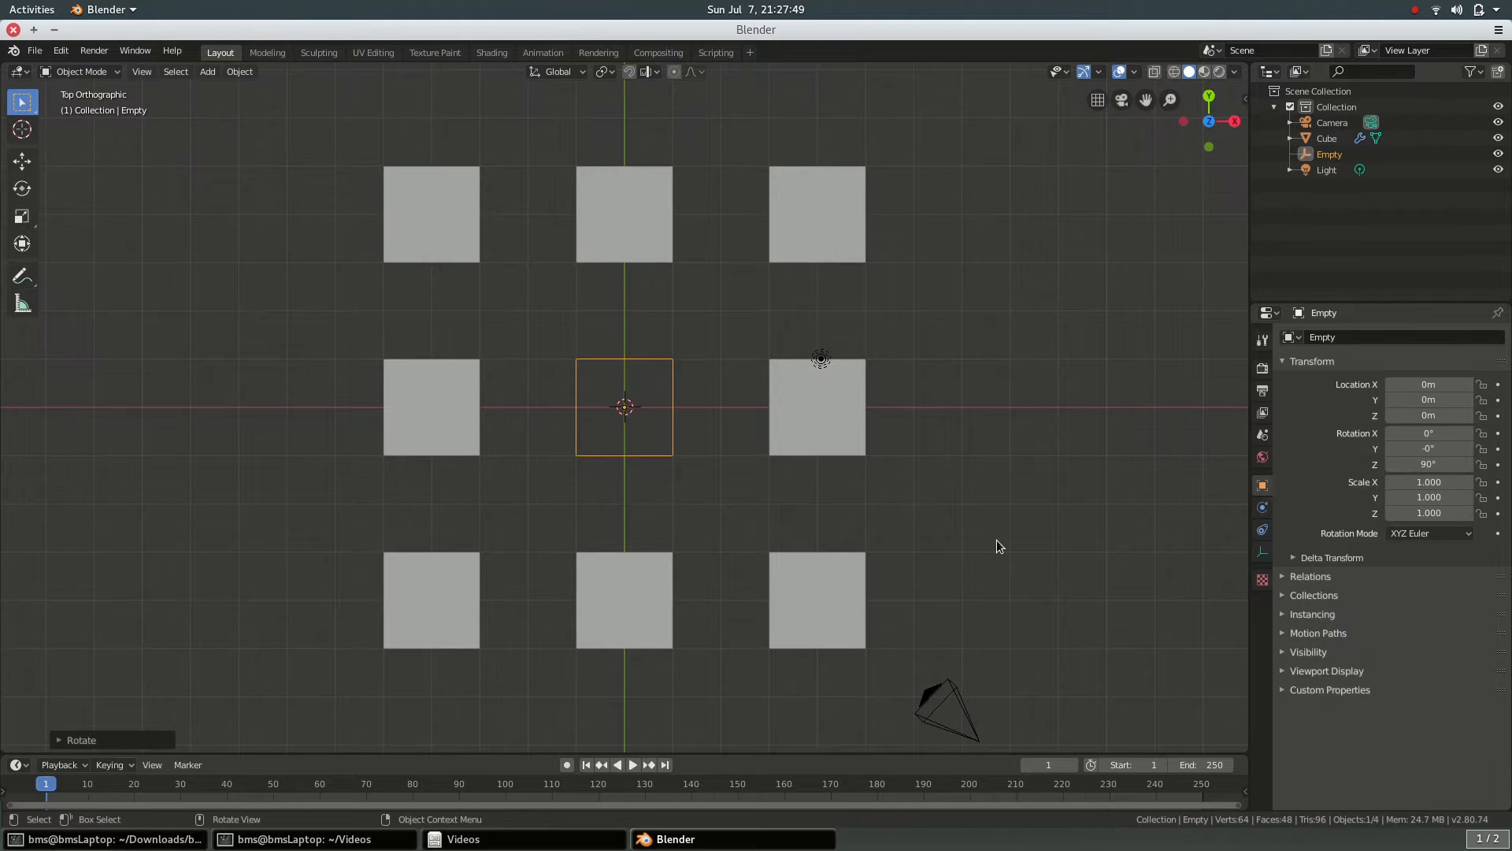
{"action": "middle_click_drag", "start_coordinate": [996, 541], "coordinate": [964, 529]}
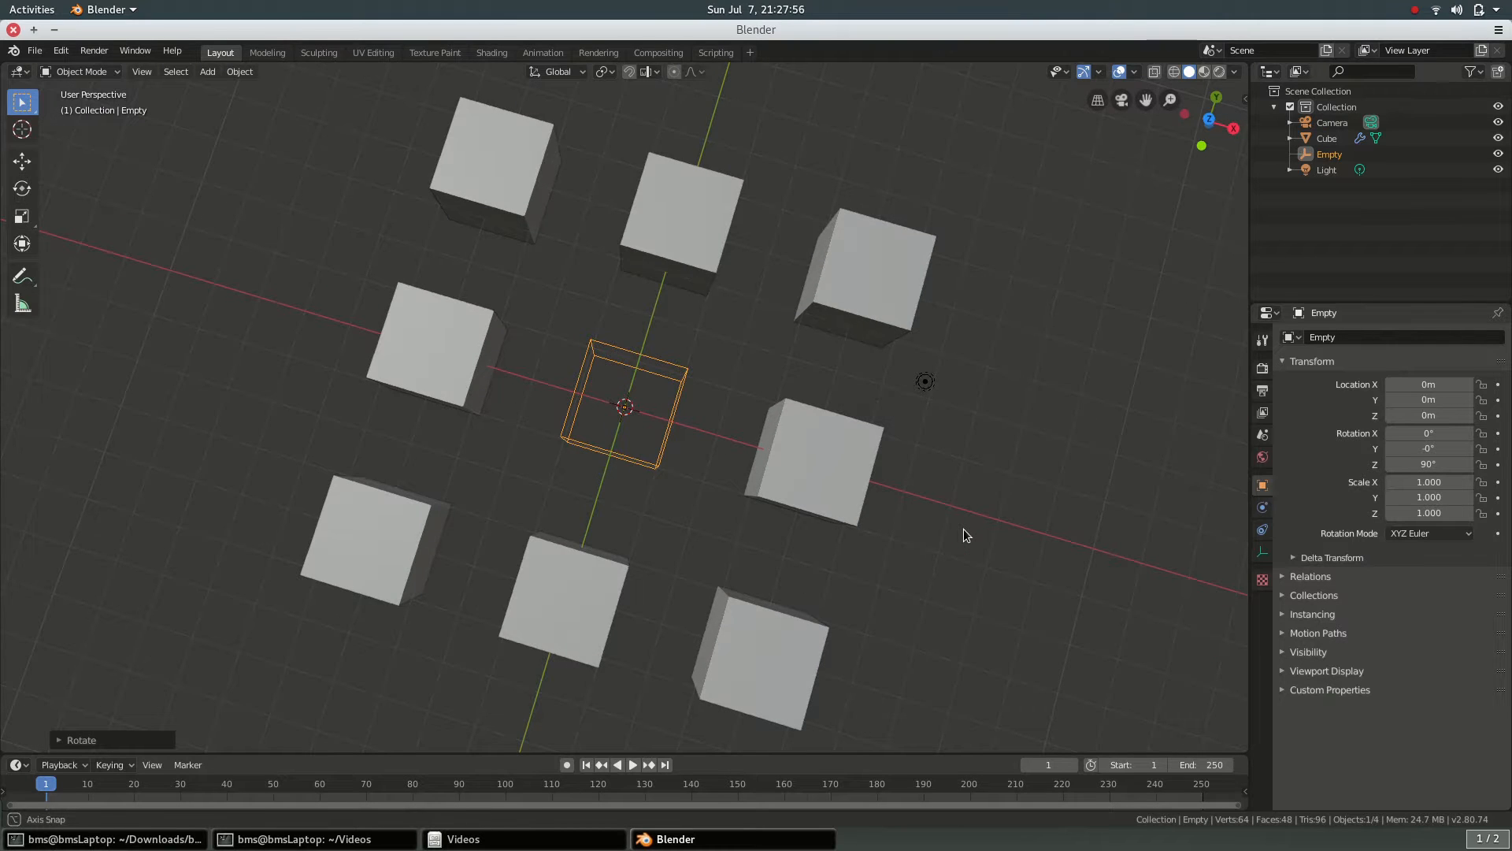
{"action": "key", "text": "KP_7"}
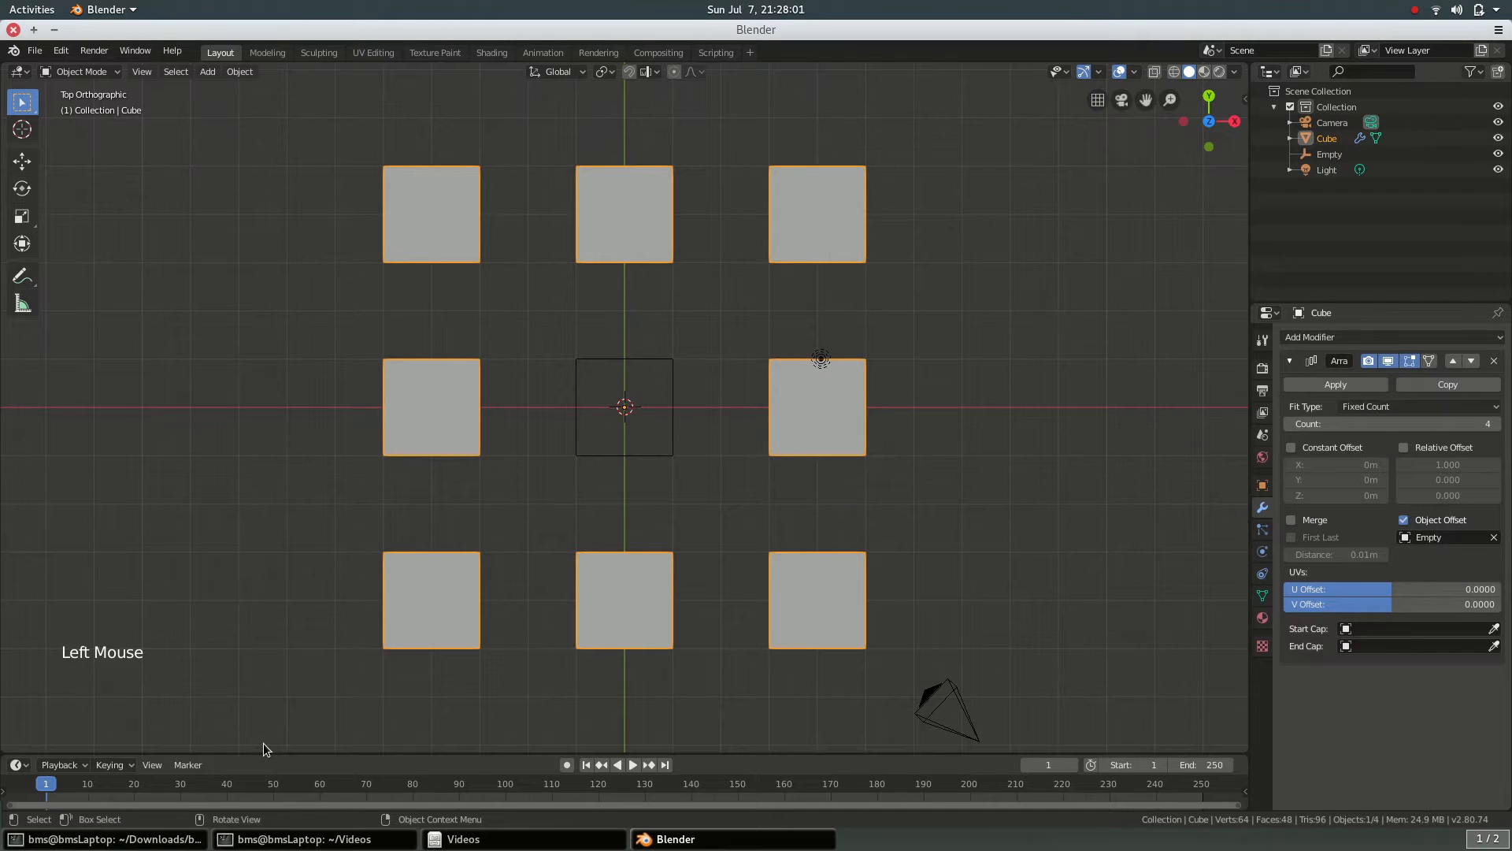
- Enter Edit Mode on the cube mesh, switch to face selection and select the top face of the cube on the X axis
{"action": "key", "text": "Tab"}
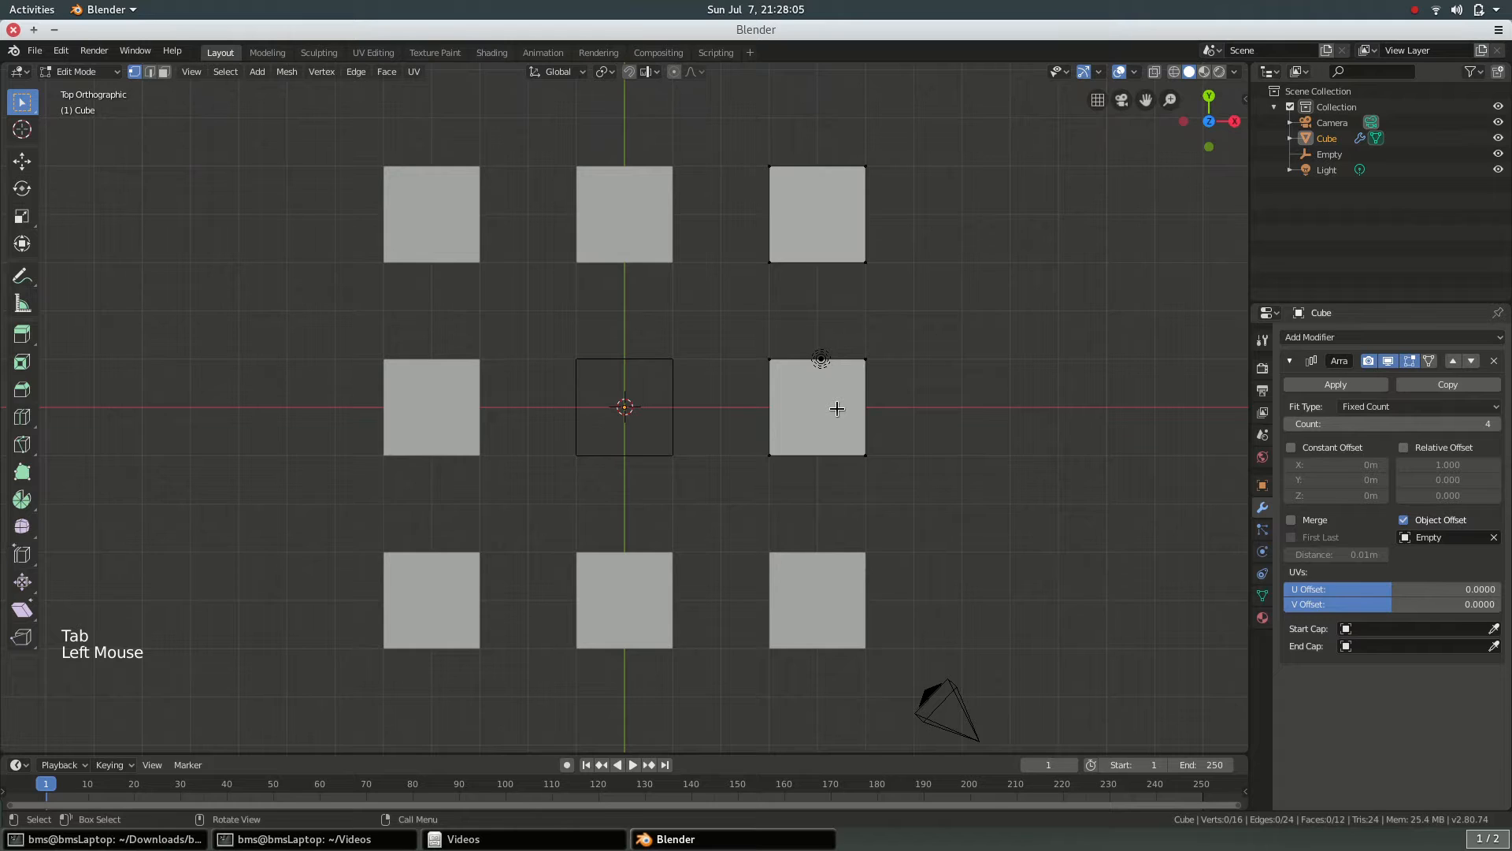
{"action": "left_click", "coordinate": [837, 408]}
{"action": "left_click", "coordinate": [166, 73]}
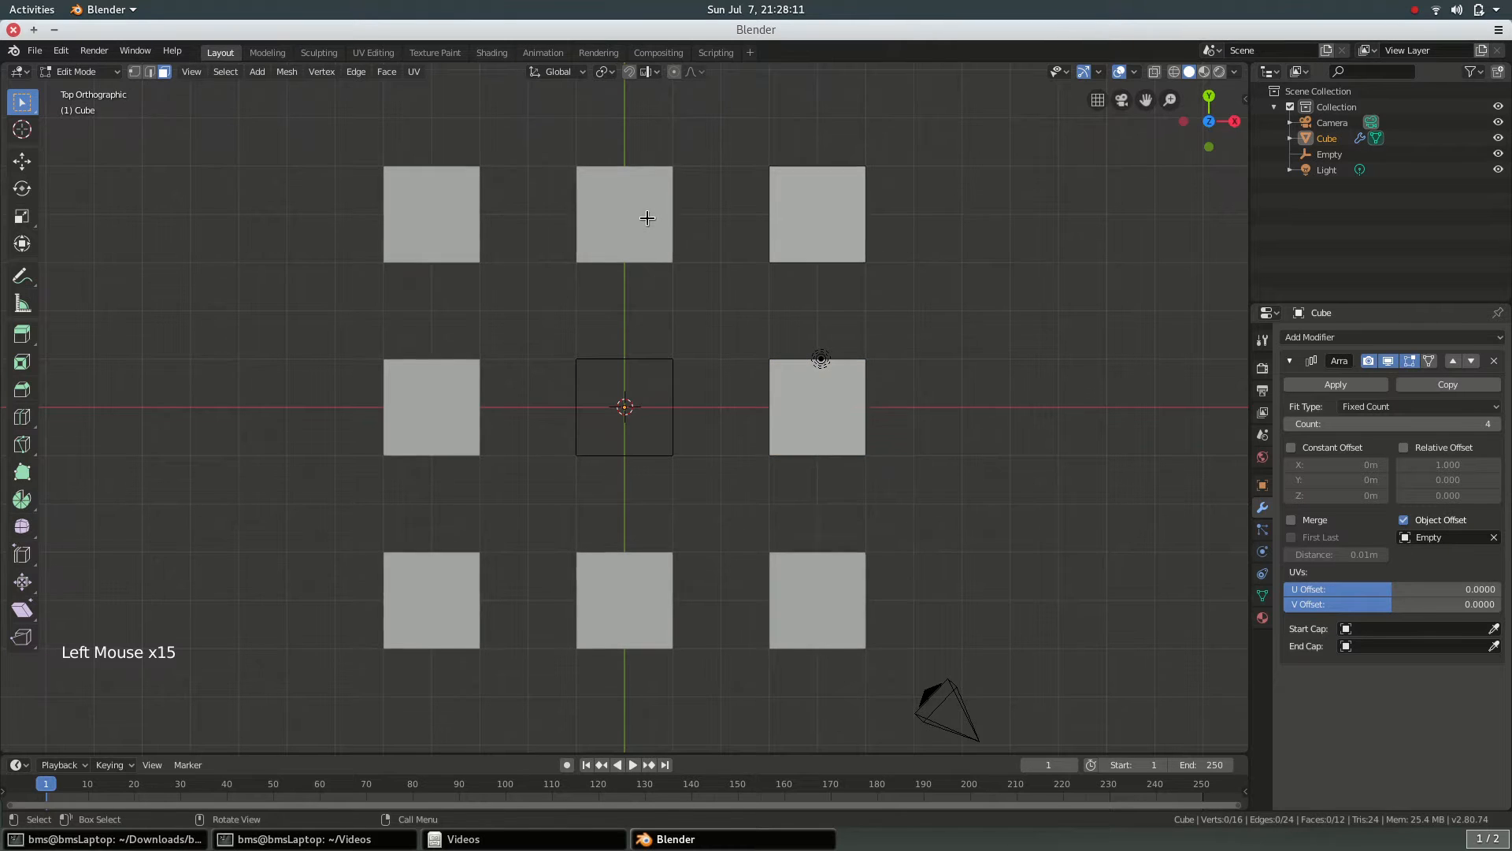
{"action": "left_click", "coordinate": [669, 306]}
{"action": "left_click", "coordinate": [843, 413]}
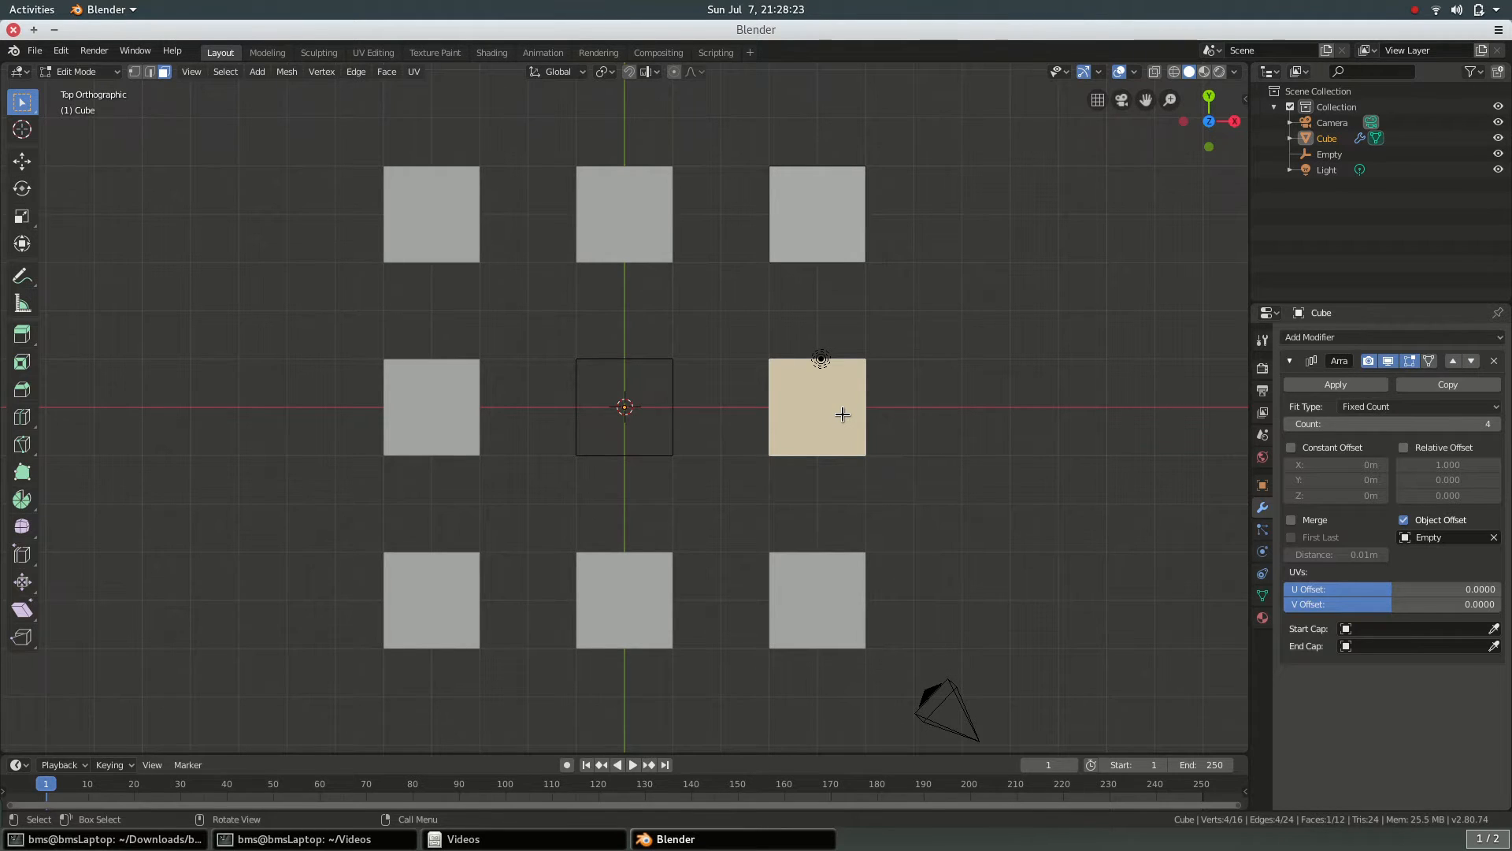
{"action": "key", "text": "s"}
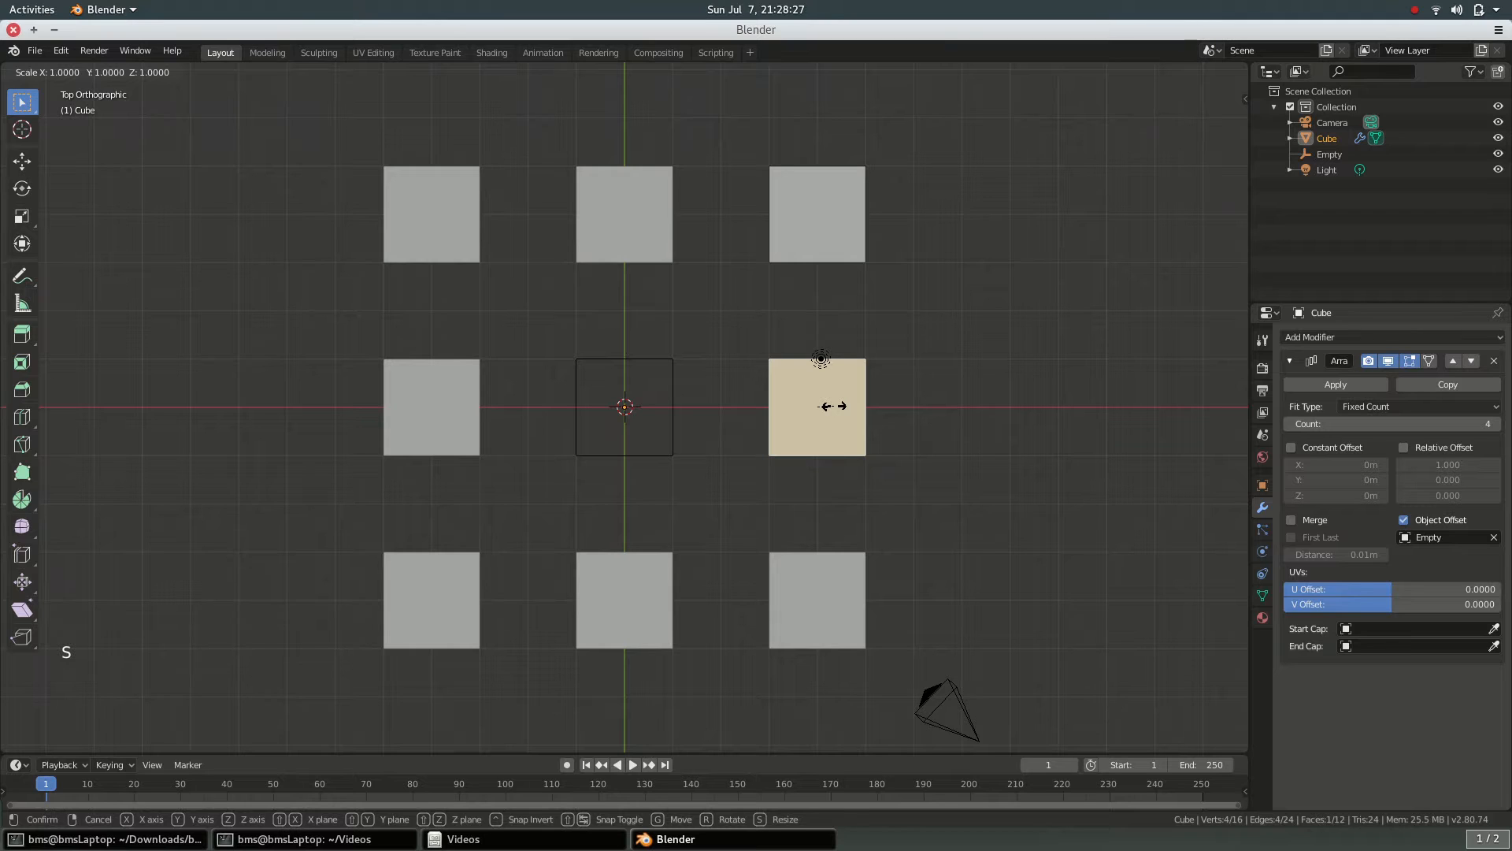
{"action": "key", "text": "x"}
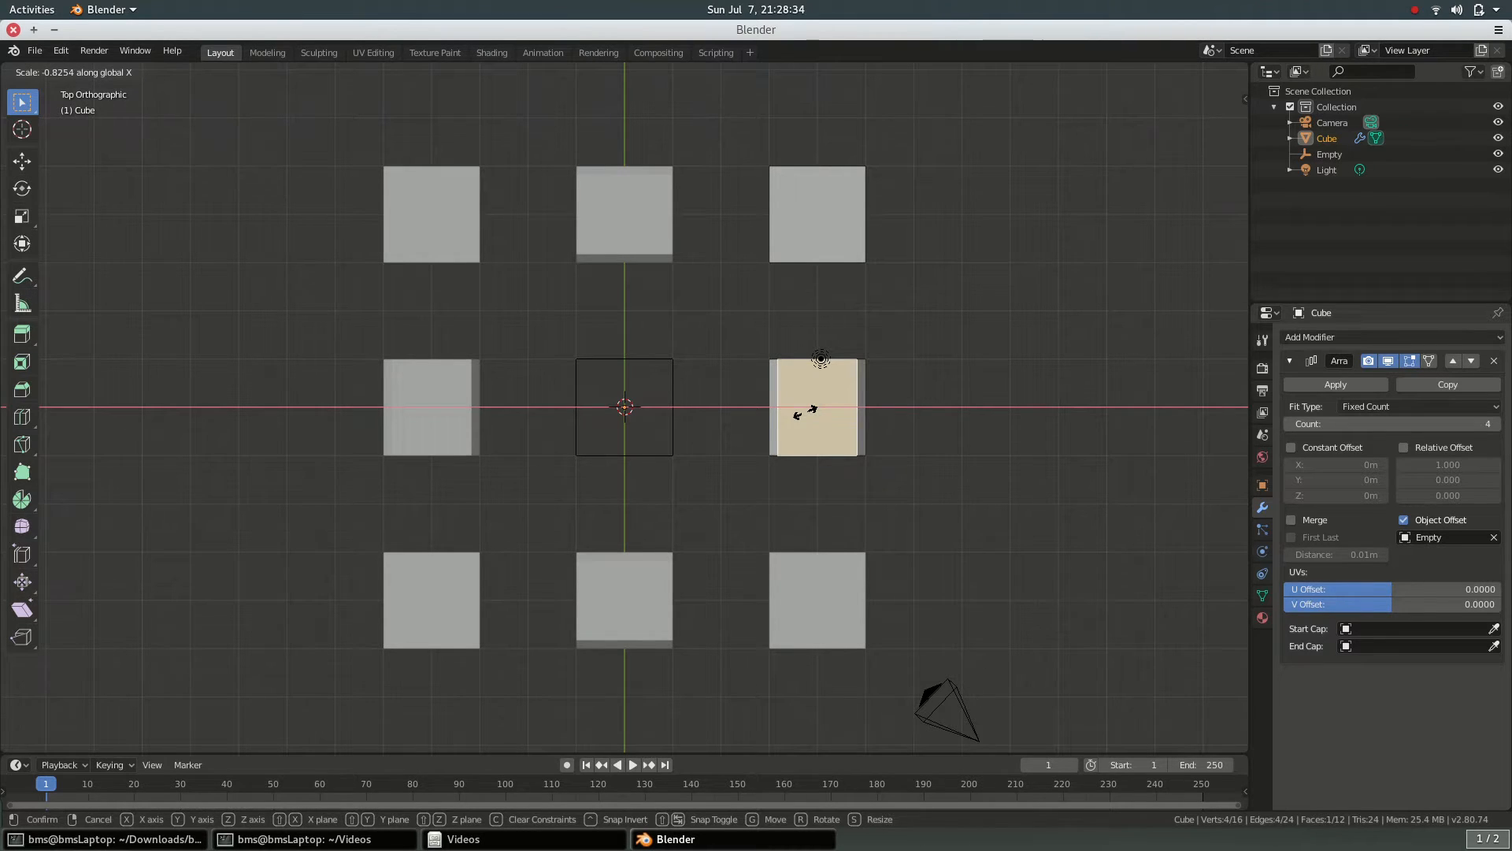
{"action": "key", "text": "Escape"}
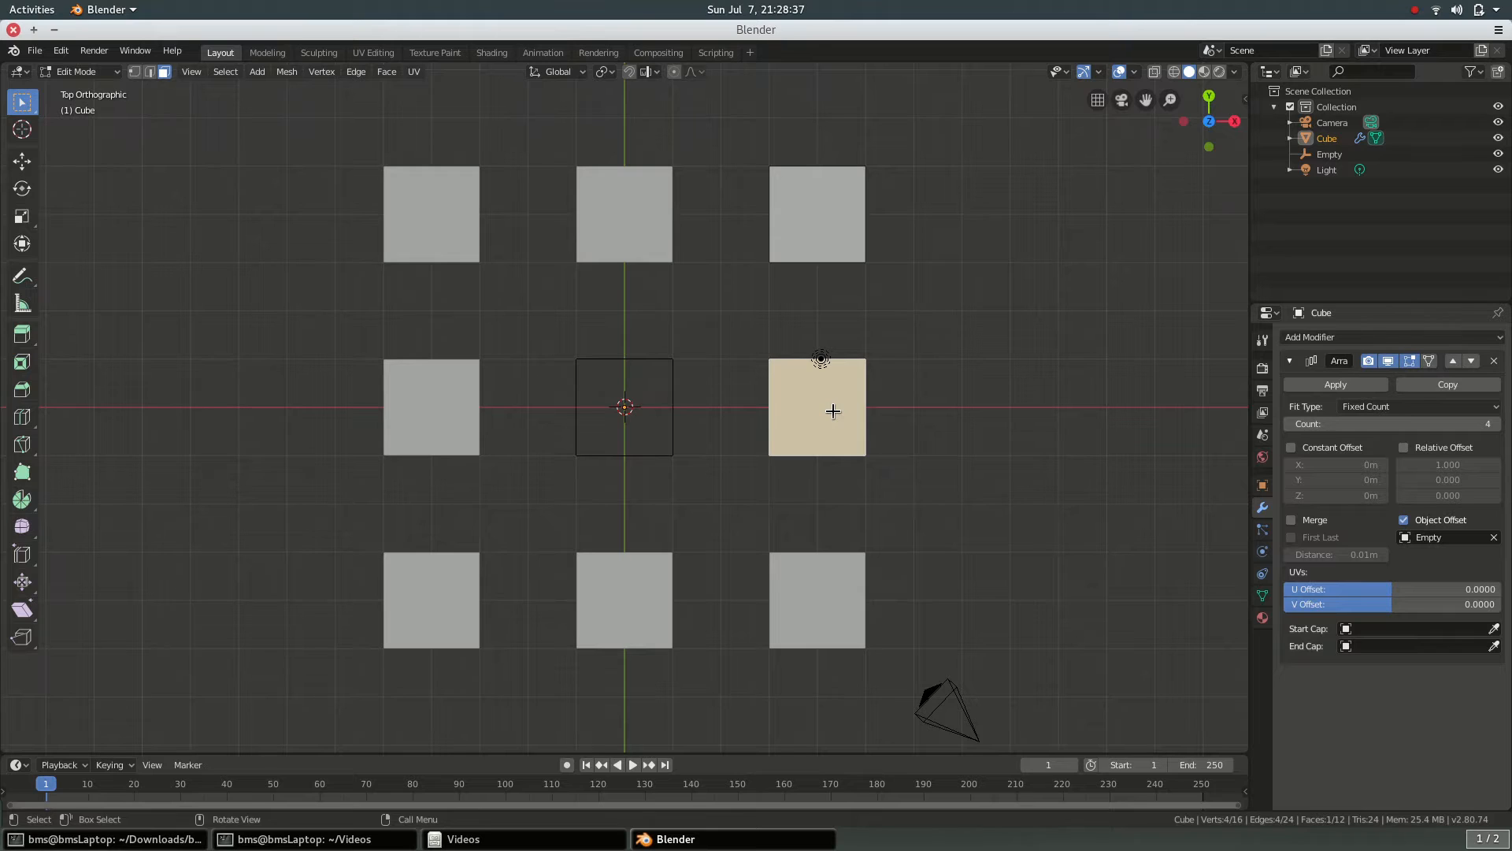
- Select all linked geometry of the cube on the X axis and scale it to 0.25 along X
{"action": "left_click", "coordinate": [833, 410]}
{"action": "key", "text": "l"}
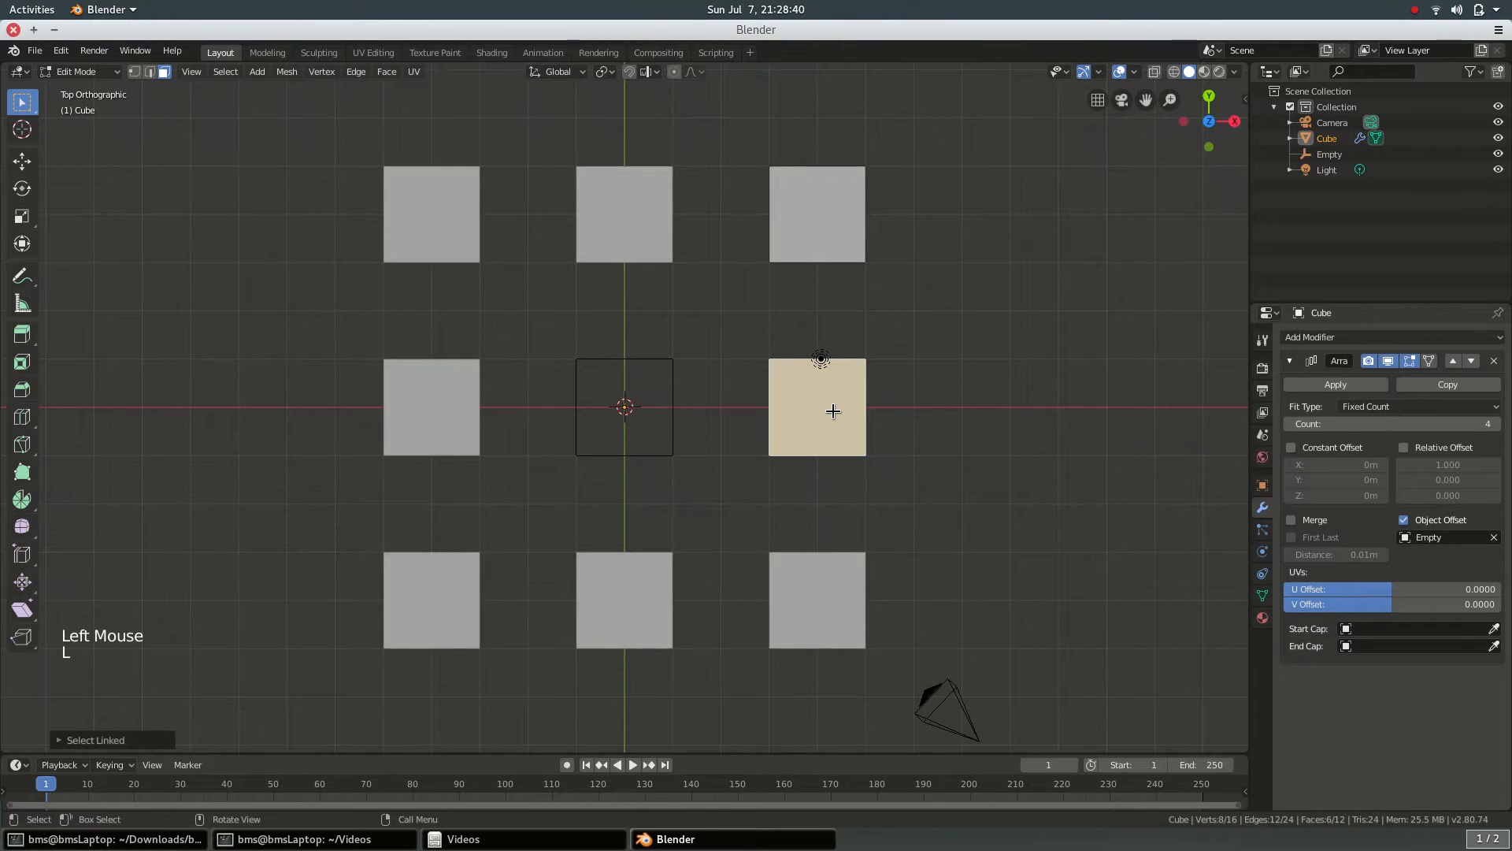
{"action": "key", "text": "s"}
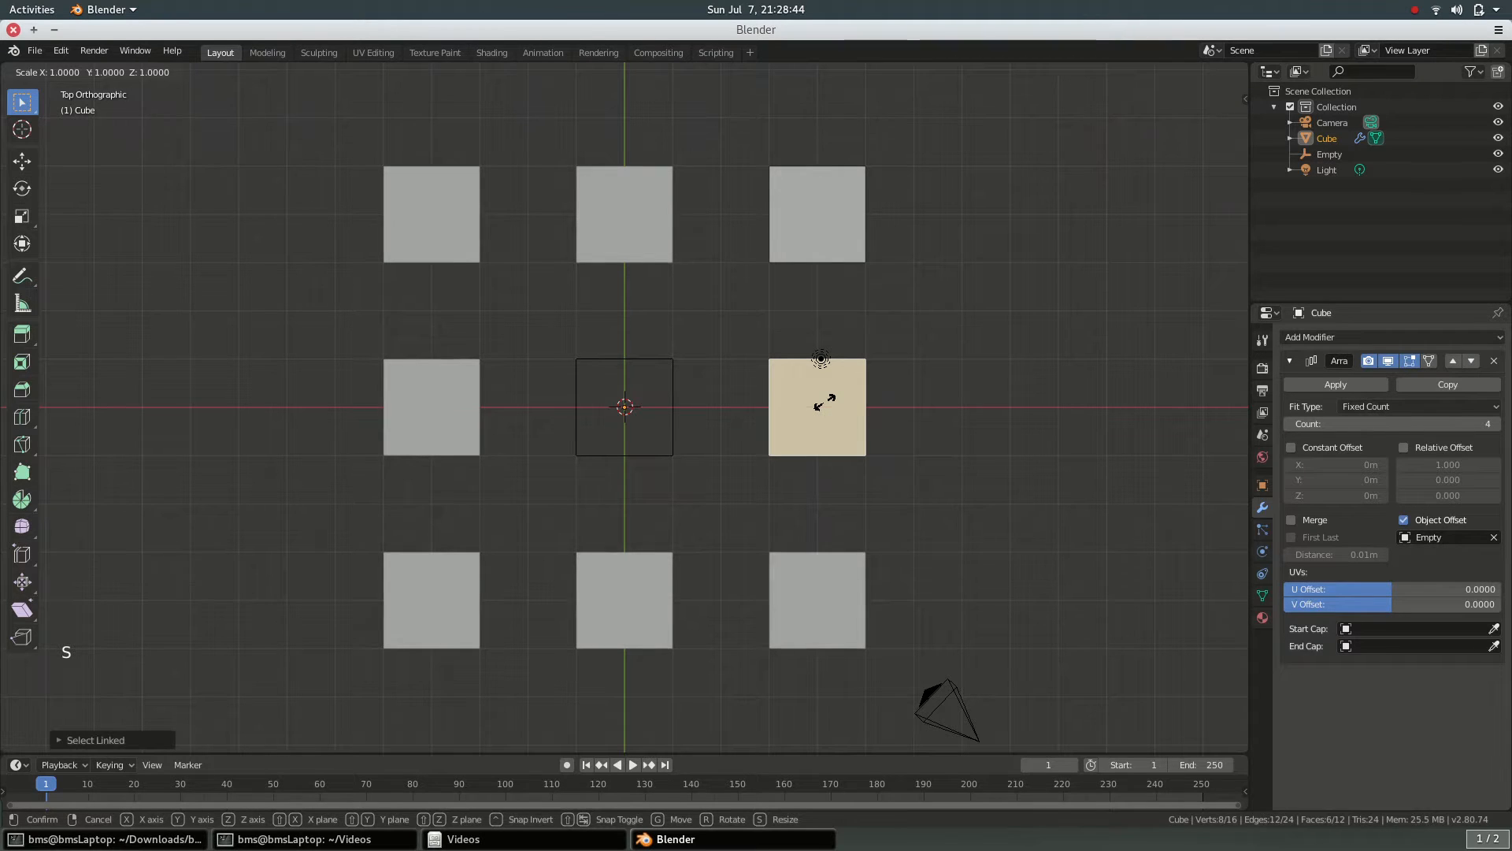
{"action": "key", "text": "x"}
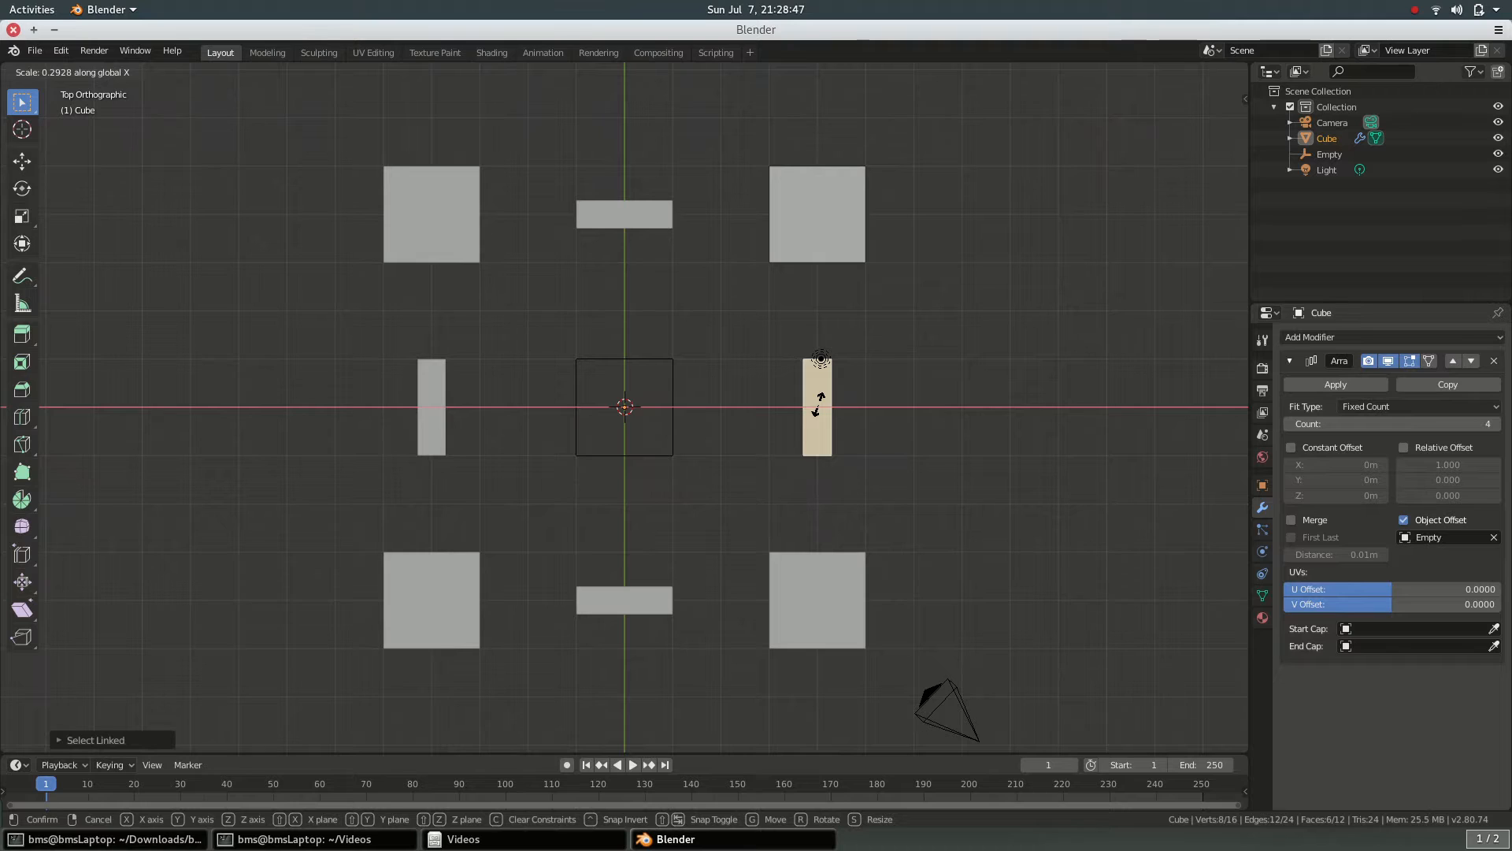
{"action": "type", "text": ".25"}
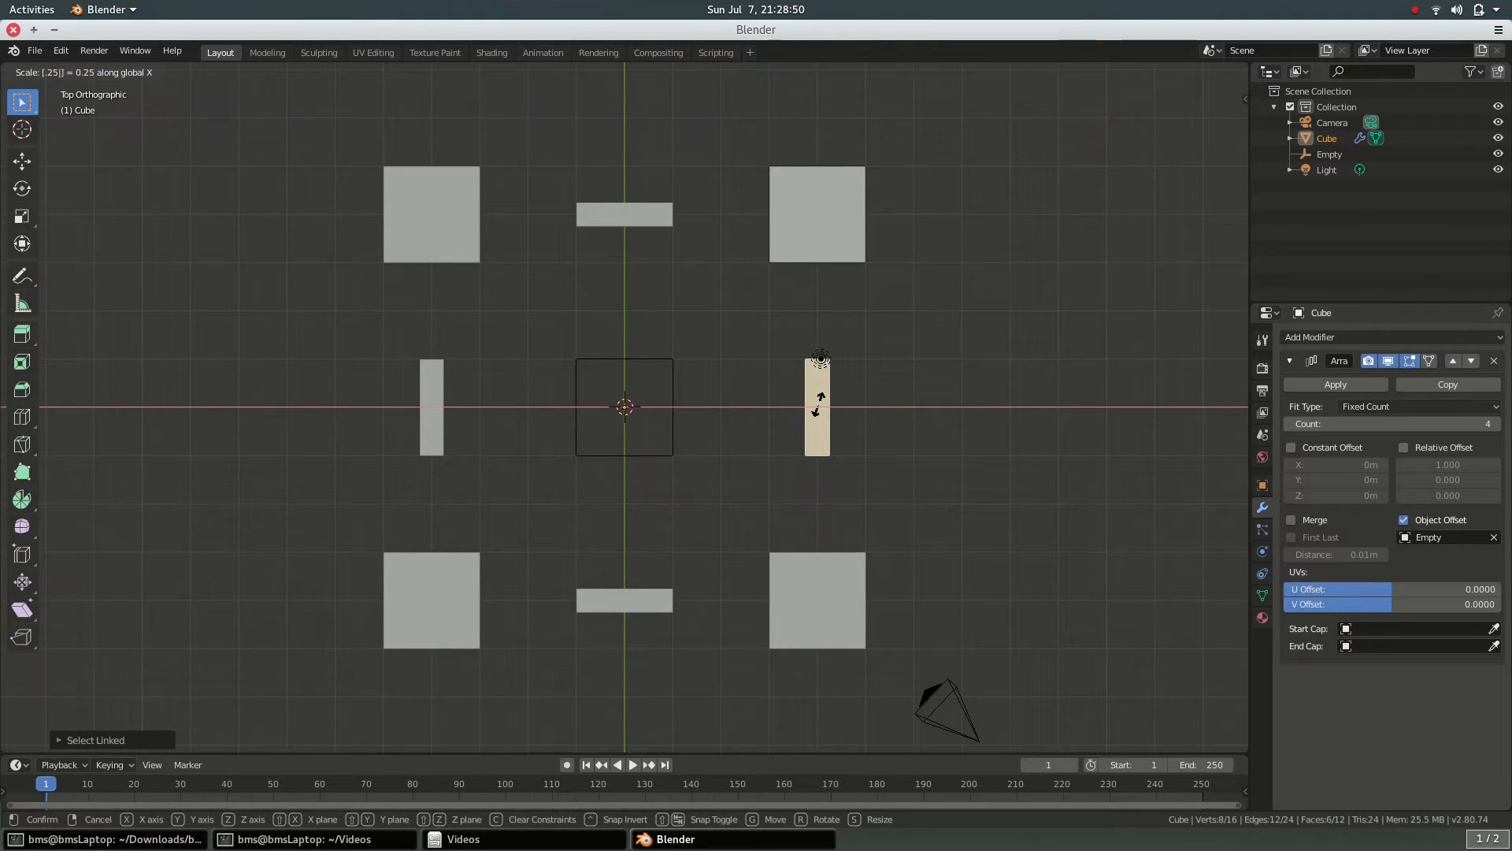
{"action": "key", "text": "Return"}
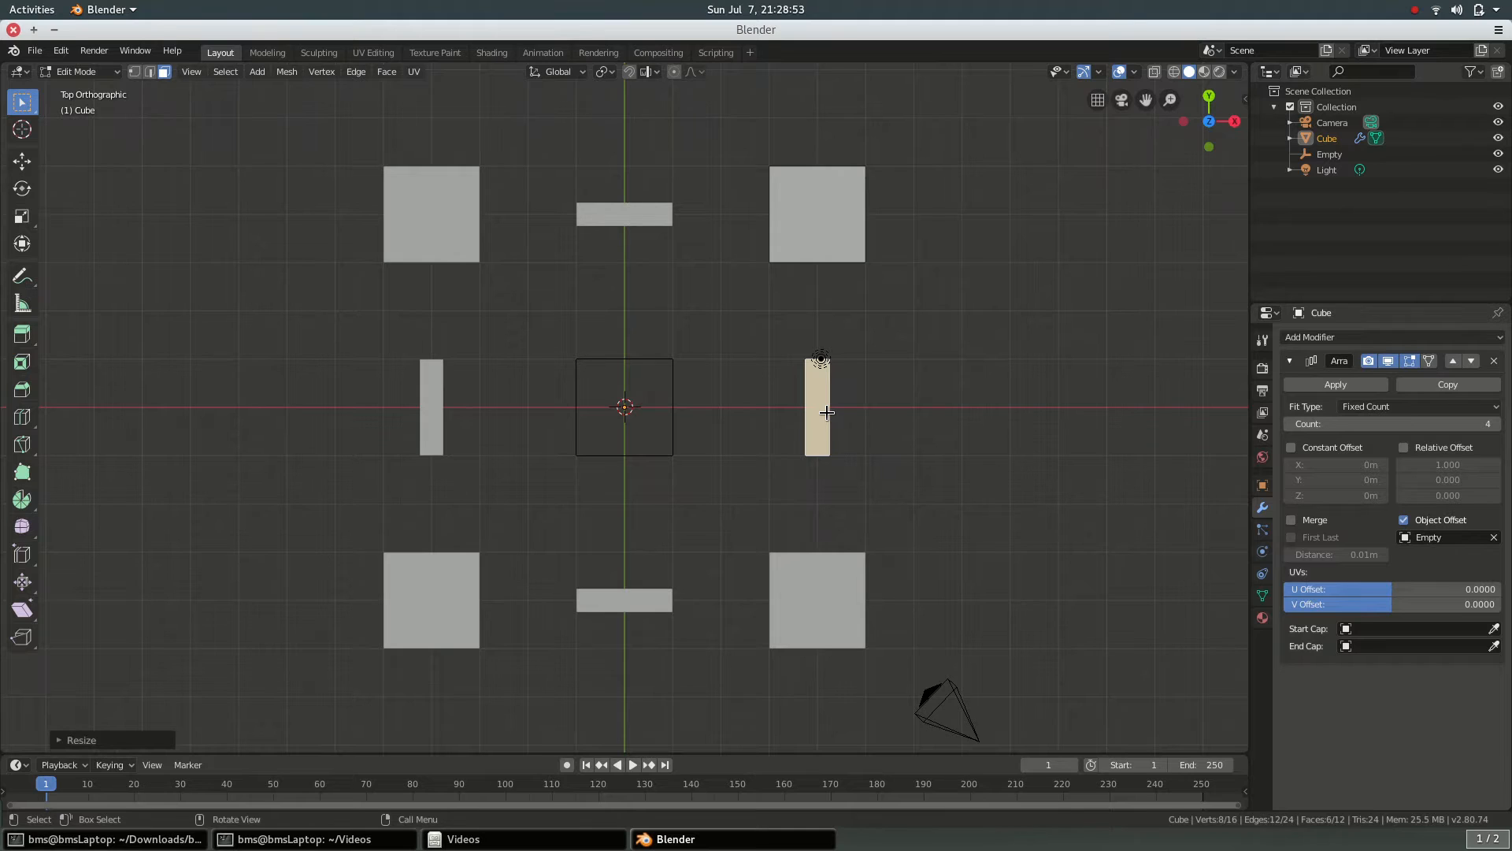
- Scale the thin block by 3 along Y to form a wall between the corner cubes, and inspect it in perspective
{"action": "key", "text": "s"}
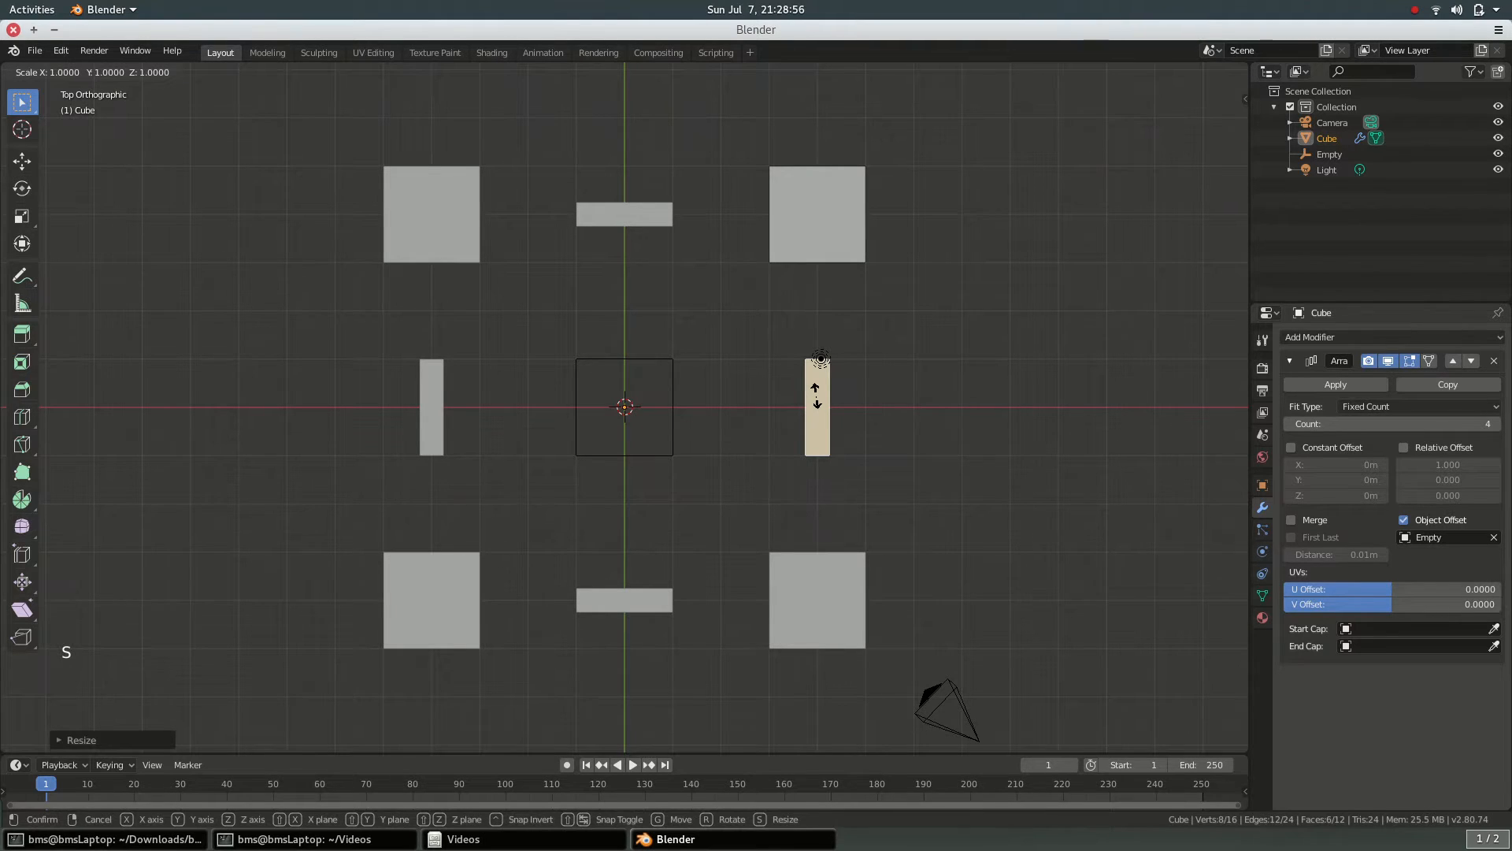
{"action": "key", "text": "y"}
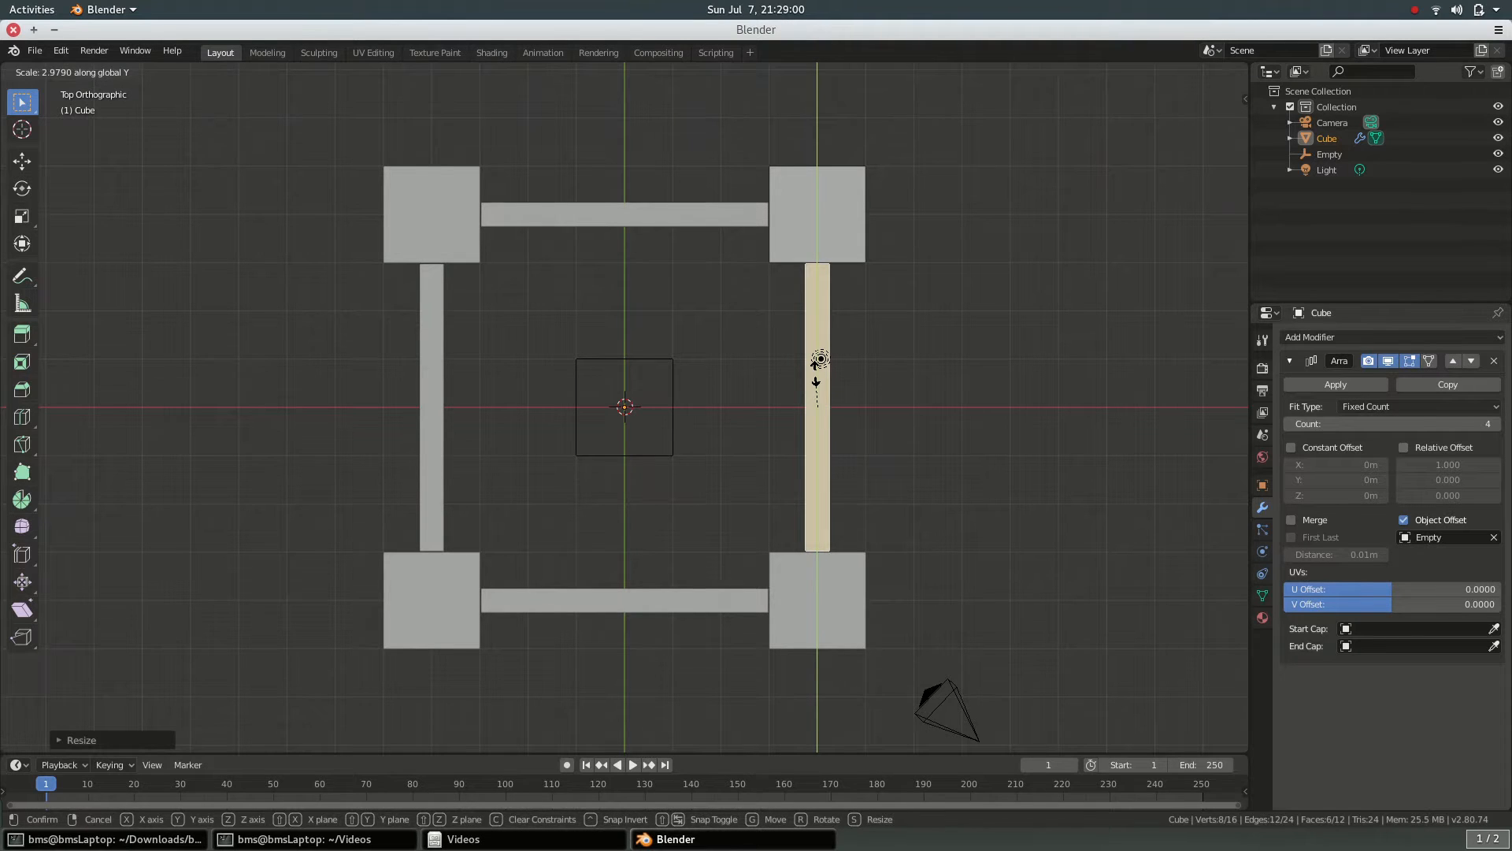
{"action": "type", "text": "3"}
{"action": "key", "text": "Return"}
{"action": "middle_click_drag", "start_coordinate": [819, 358], "coordinate": [842, 453]}
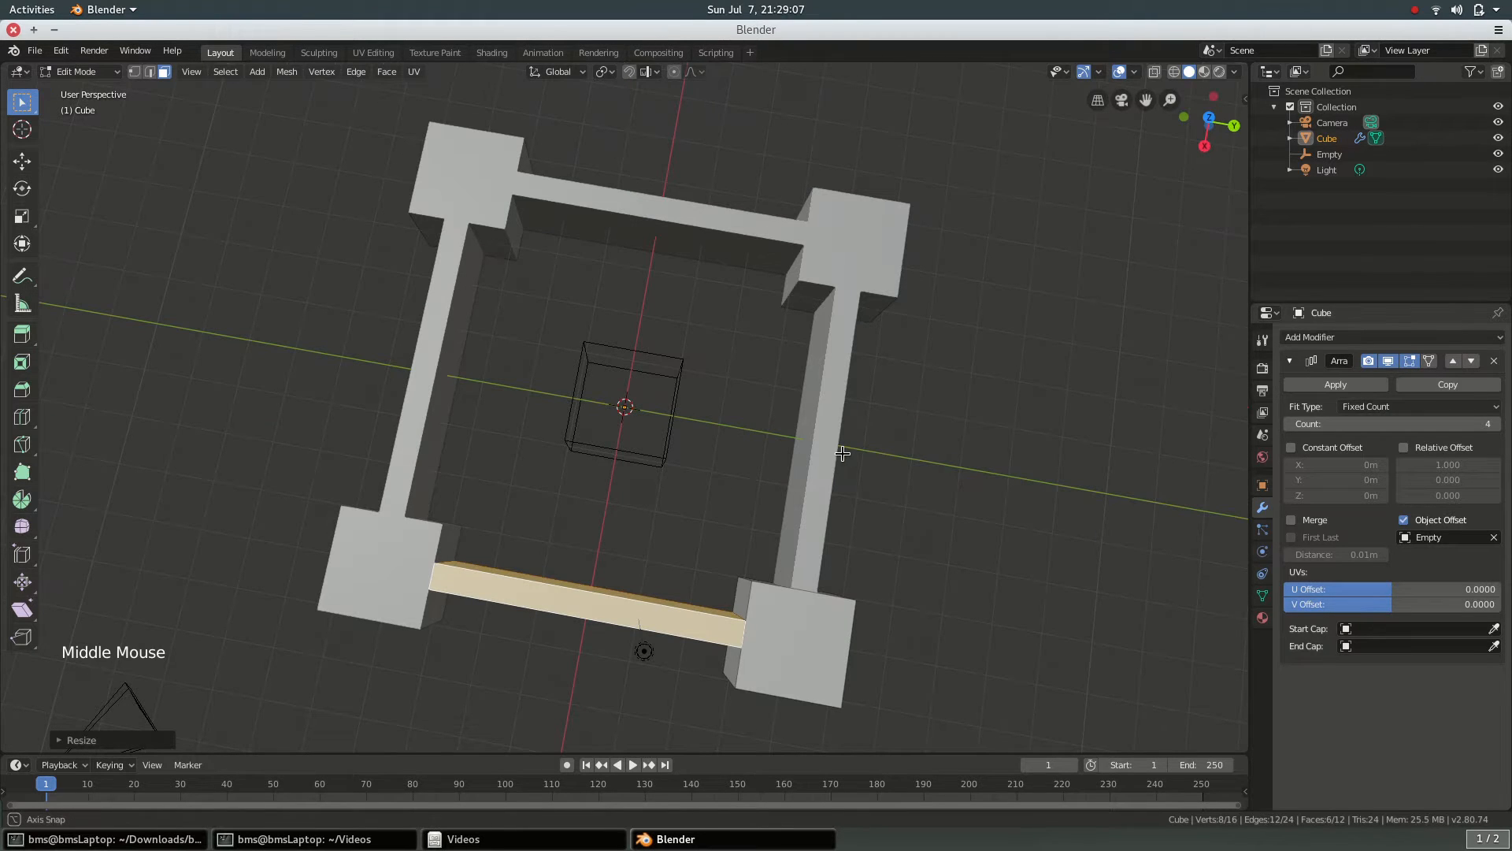
{"action": "middle_click_drag", "start_coordinate": [842, 453], "coordinate": [911, 330]}
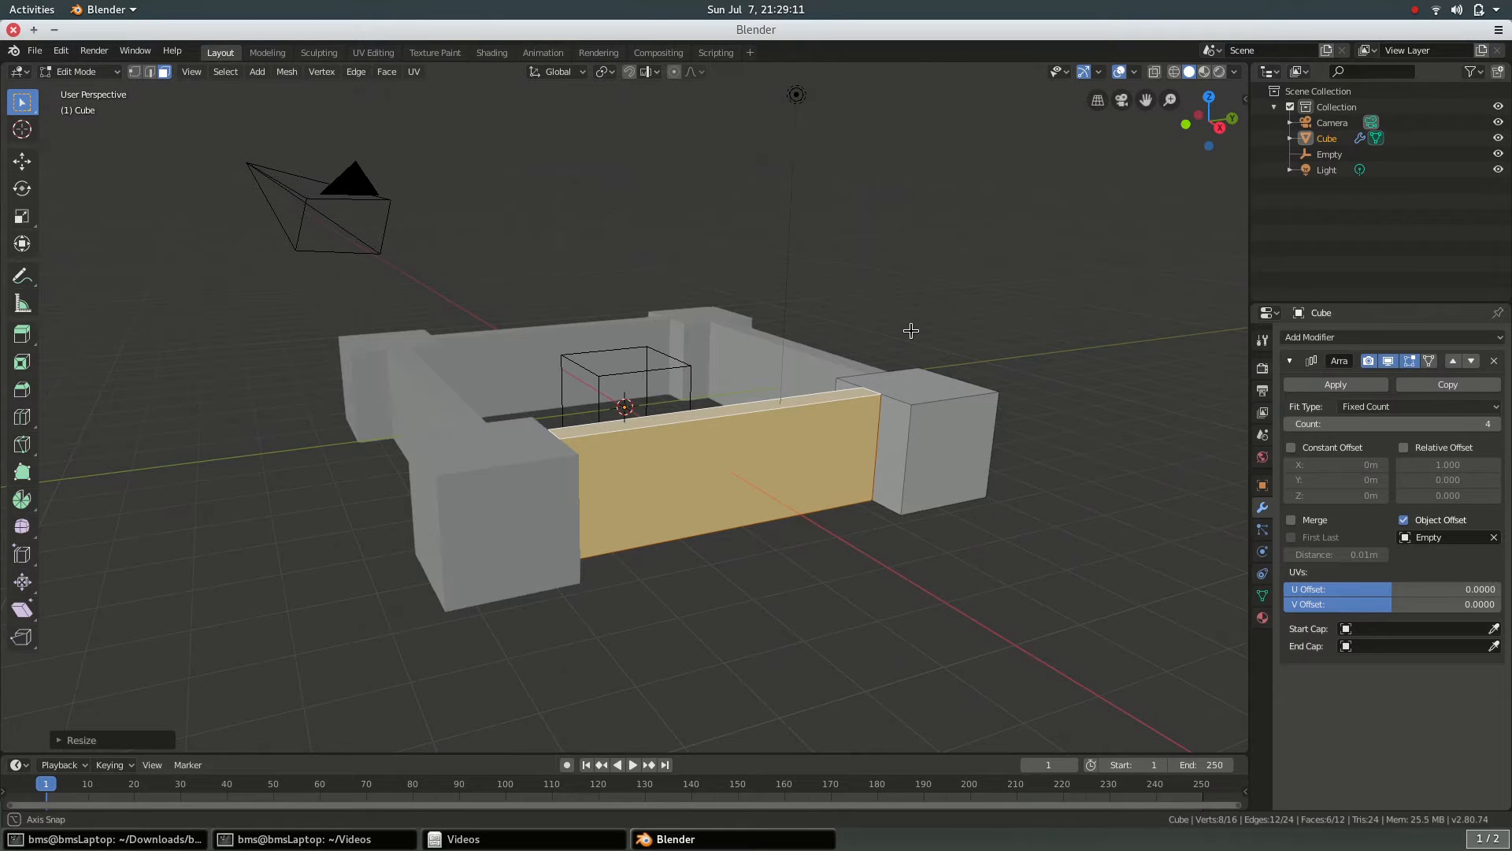
{"action": "middle_click_drag", "start_coordinate": [905, 328], "coordinate": [922, 336]}
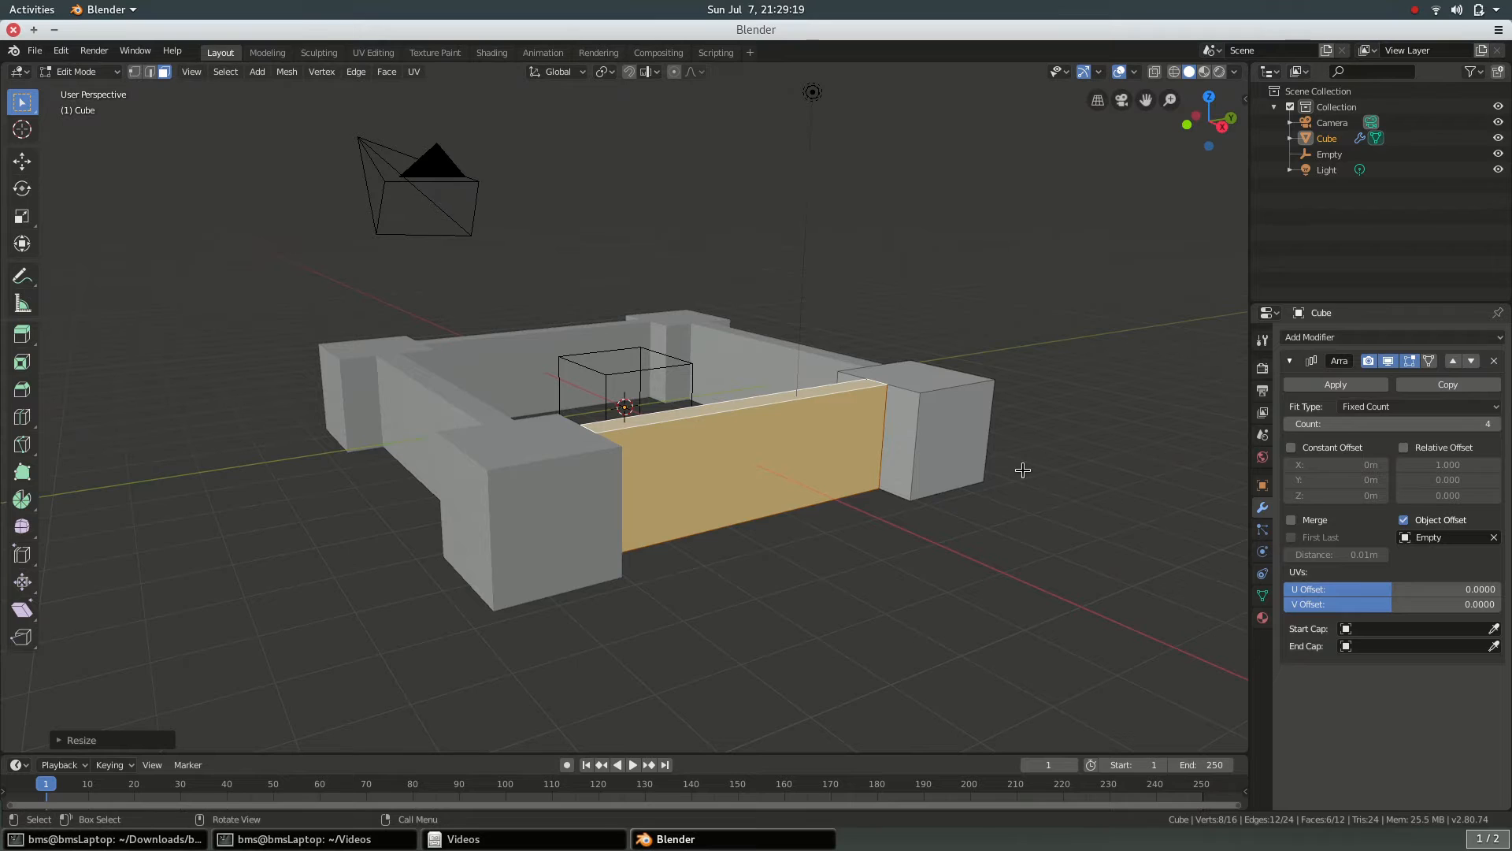
- Show the transform values and examine the median position of the wall's top face together with the adjacent corner block's top face
{"action": "key", "text": "n"}
{"action": "key", "text": "Tab"}
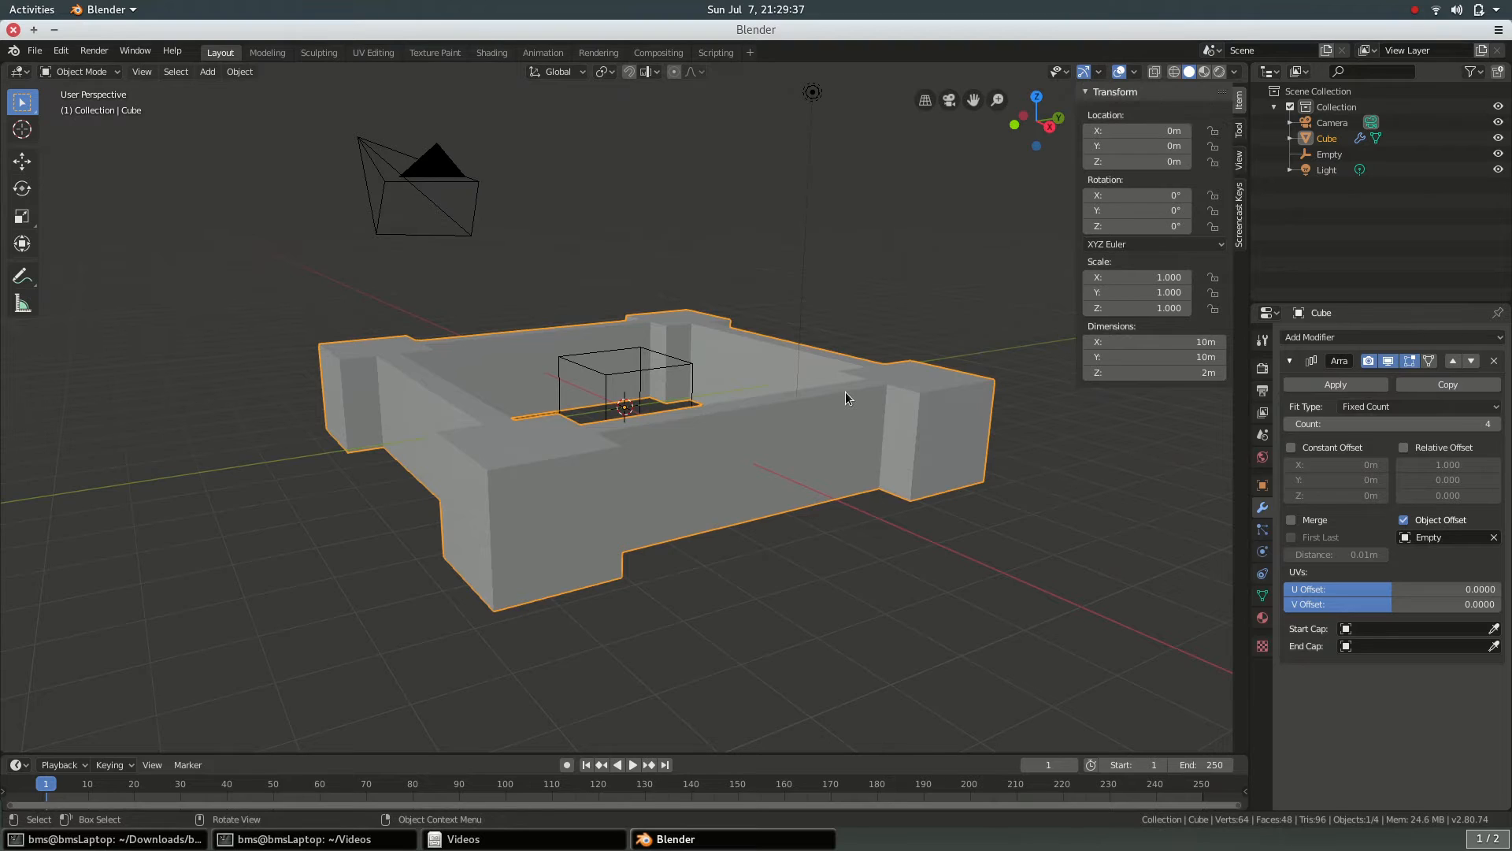
{"action": "triple_click", "coordinate": [814, 605]}
{"action": "left_click", "coordinate": [847, 394]}
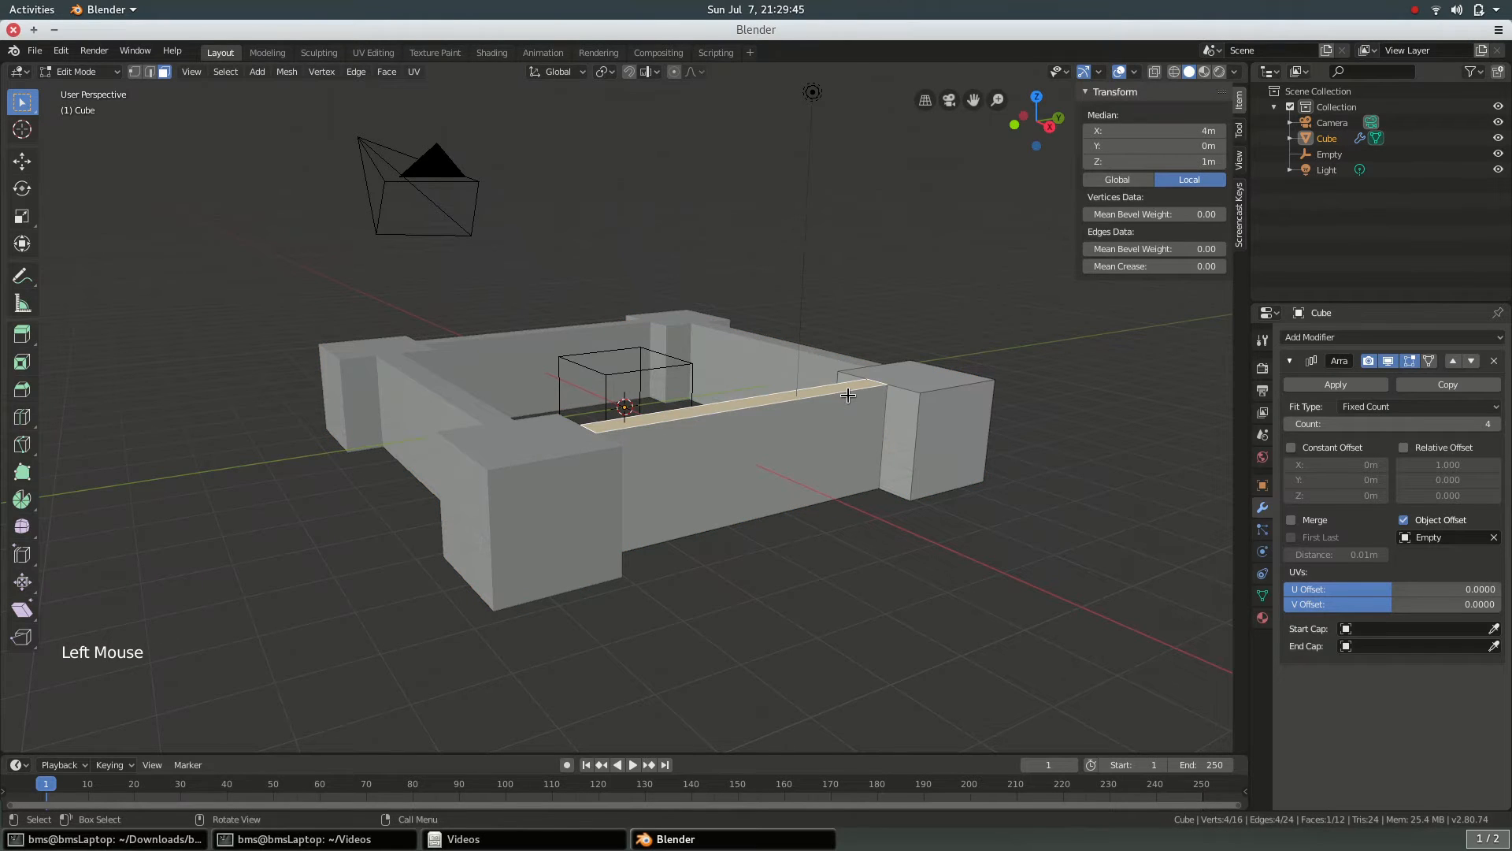
{"action": "left_click", "coordinate": [923, 381], "text": "shift"}
{"action": "left_click", "coordinate": [923, 380], "text": "shift"}
{"action": "left_click", "coordinate": [923, 381], "text": "shift"}
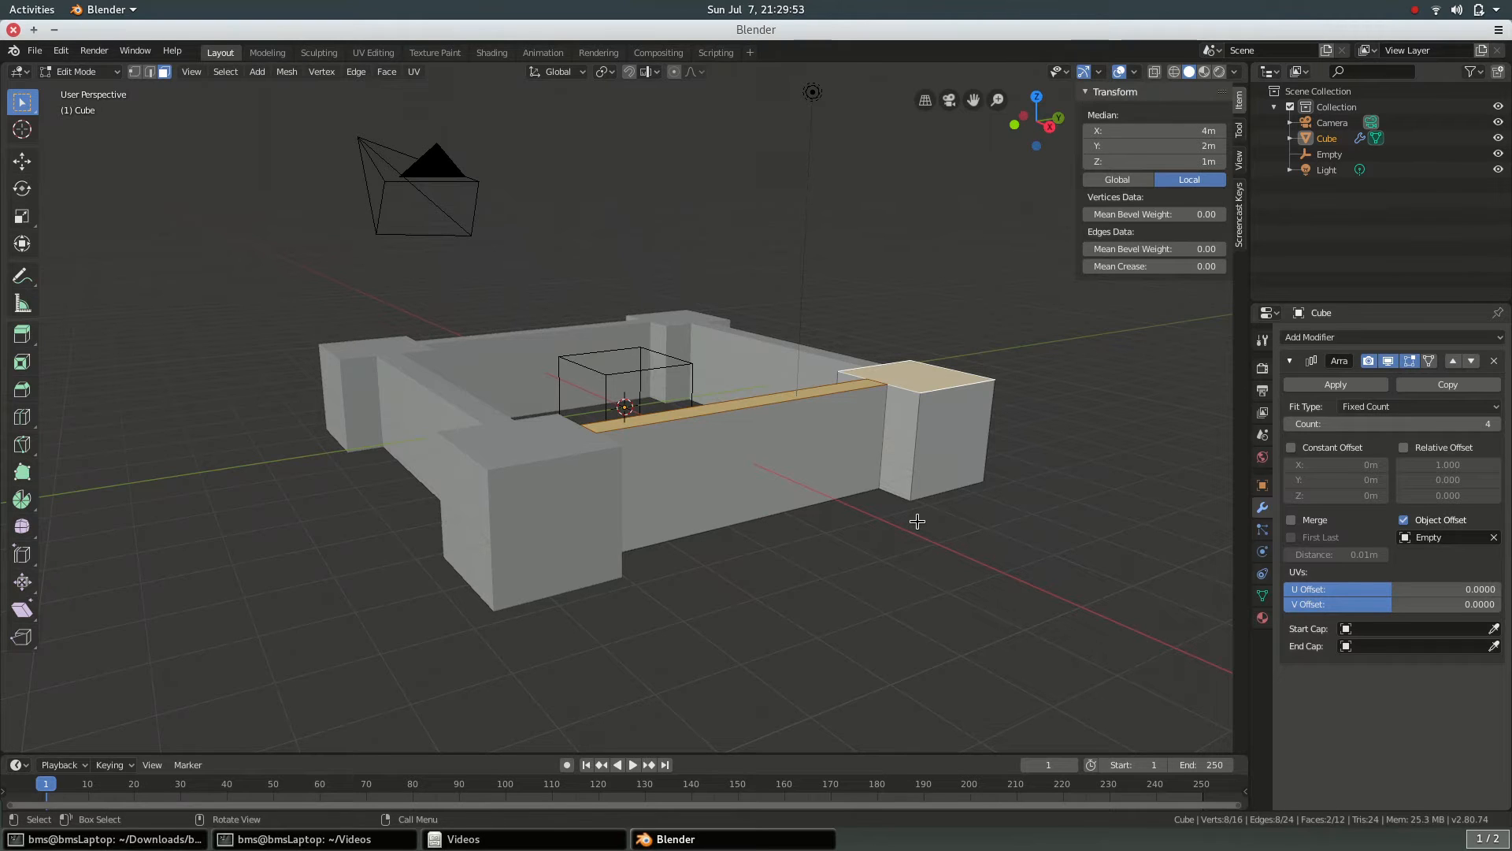
- Select all linked geometry of the wall on the X axis and move it up 2 m along Z
{"action": "left_click", "coordinate": [848, 394]}
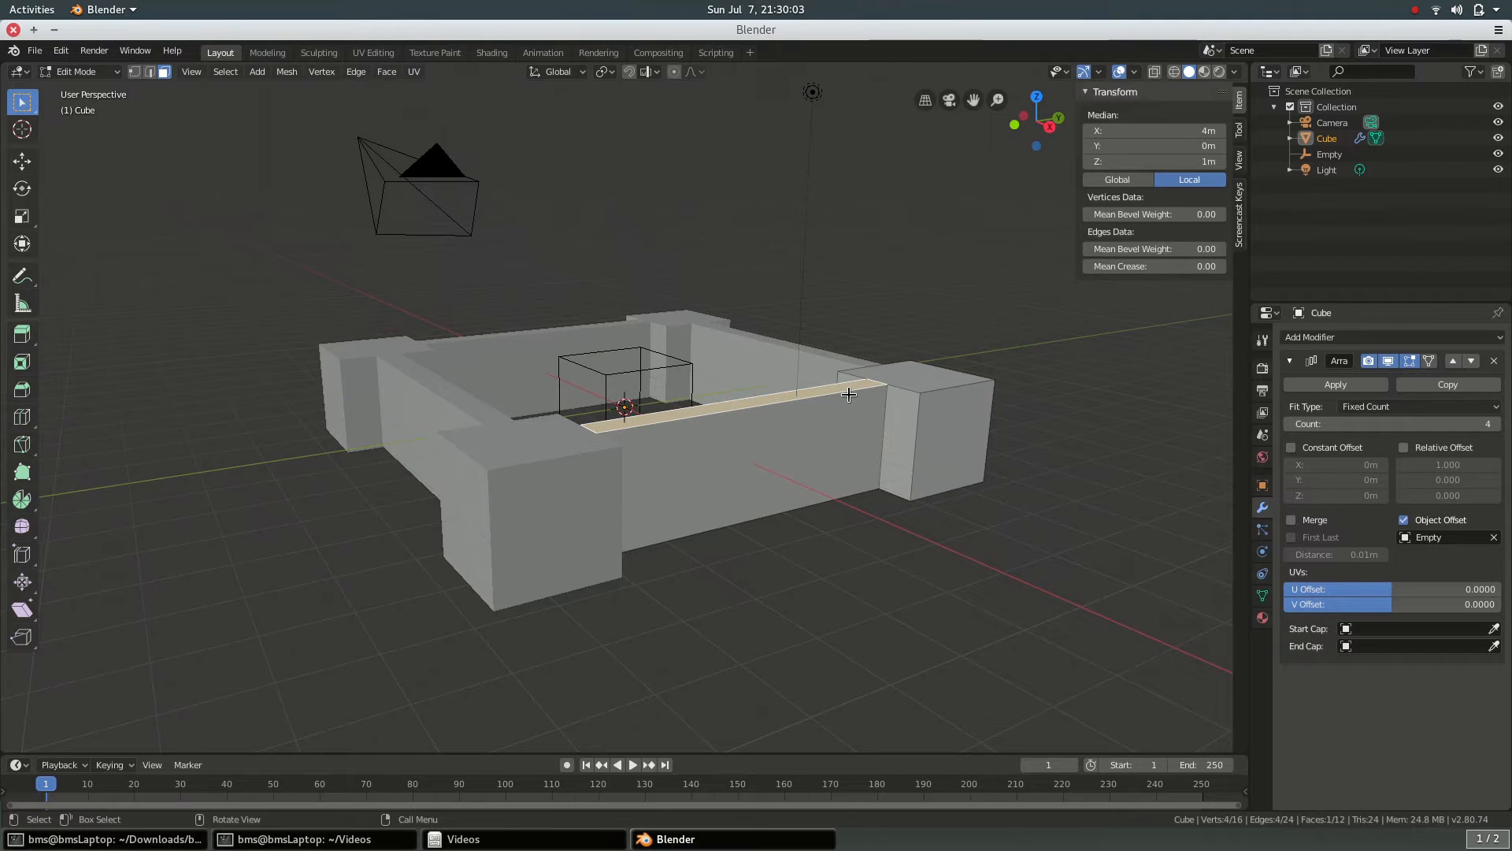
{"action": "key", "text": "l"}
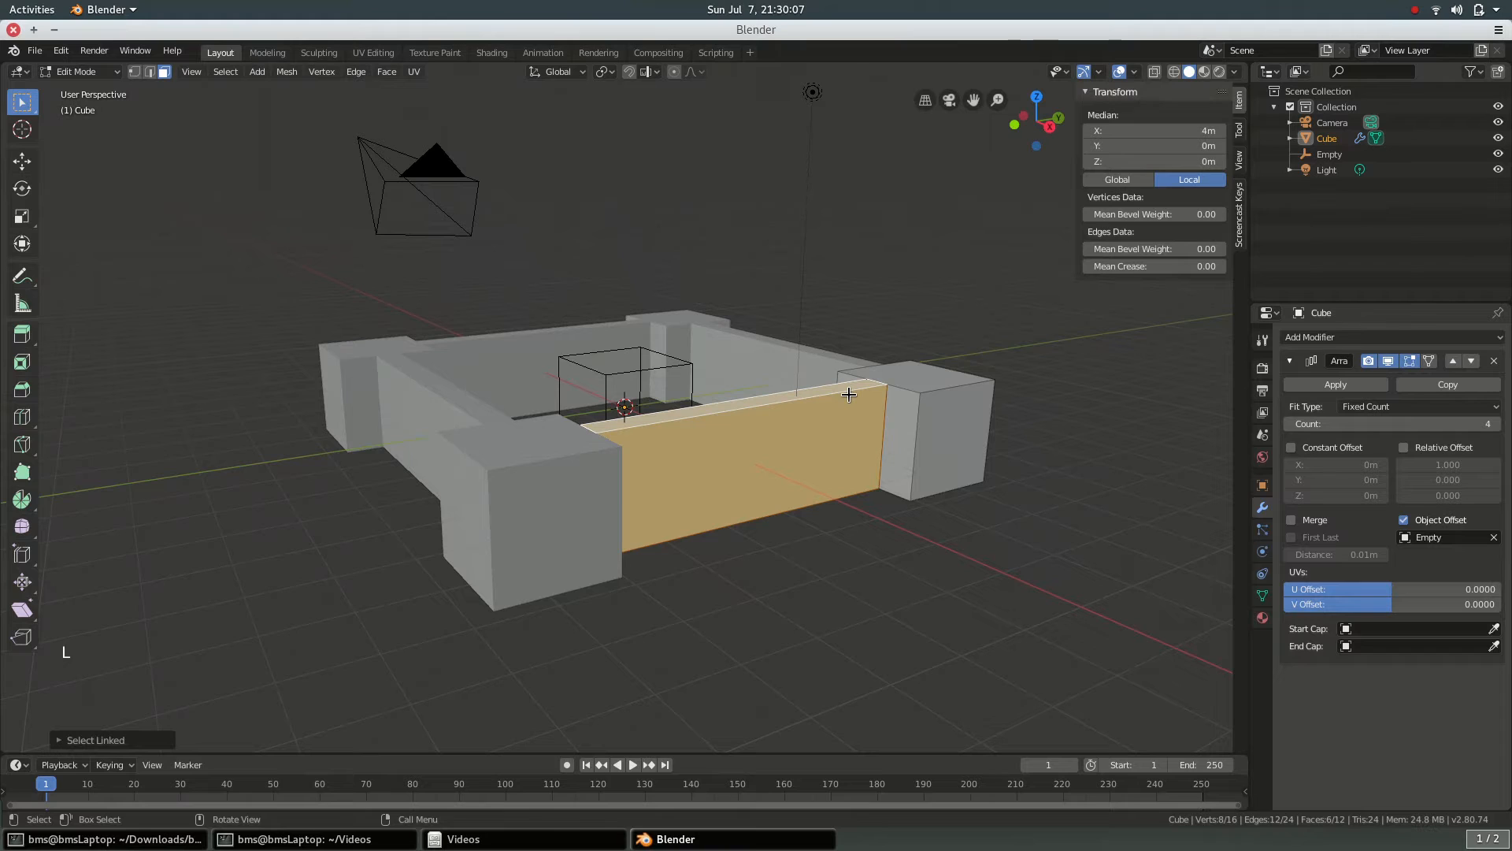
{"action": "key", "text": "g"}
{"action": "key", "text": "z"}
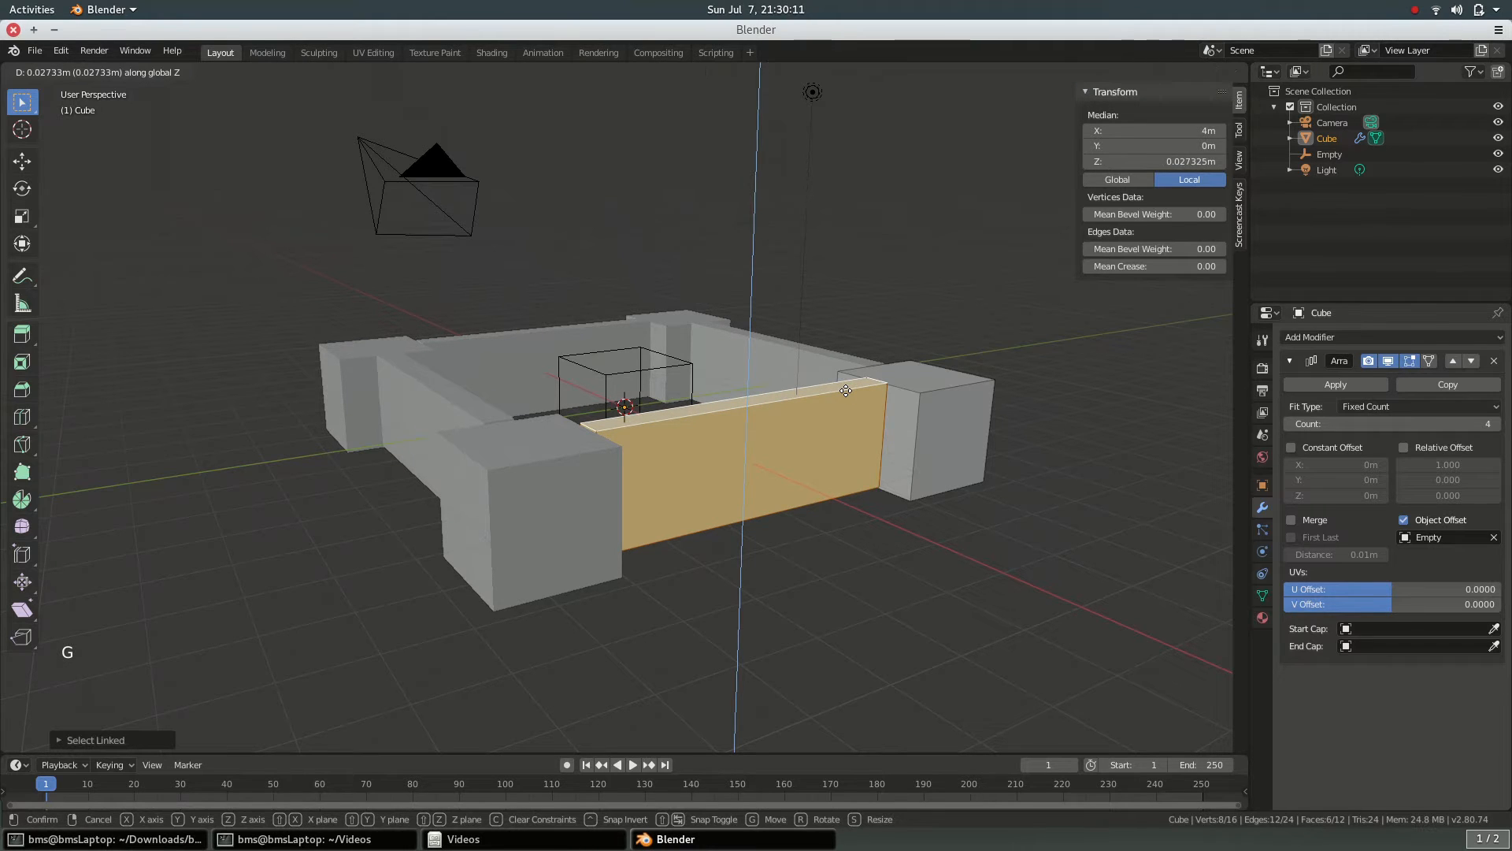
{"action": "type", "text": "2"}
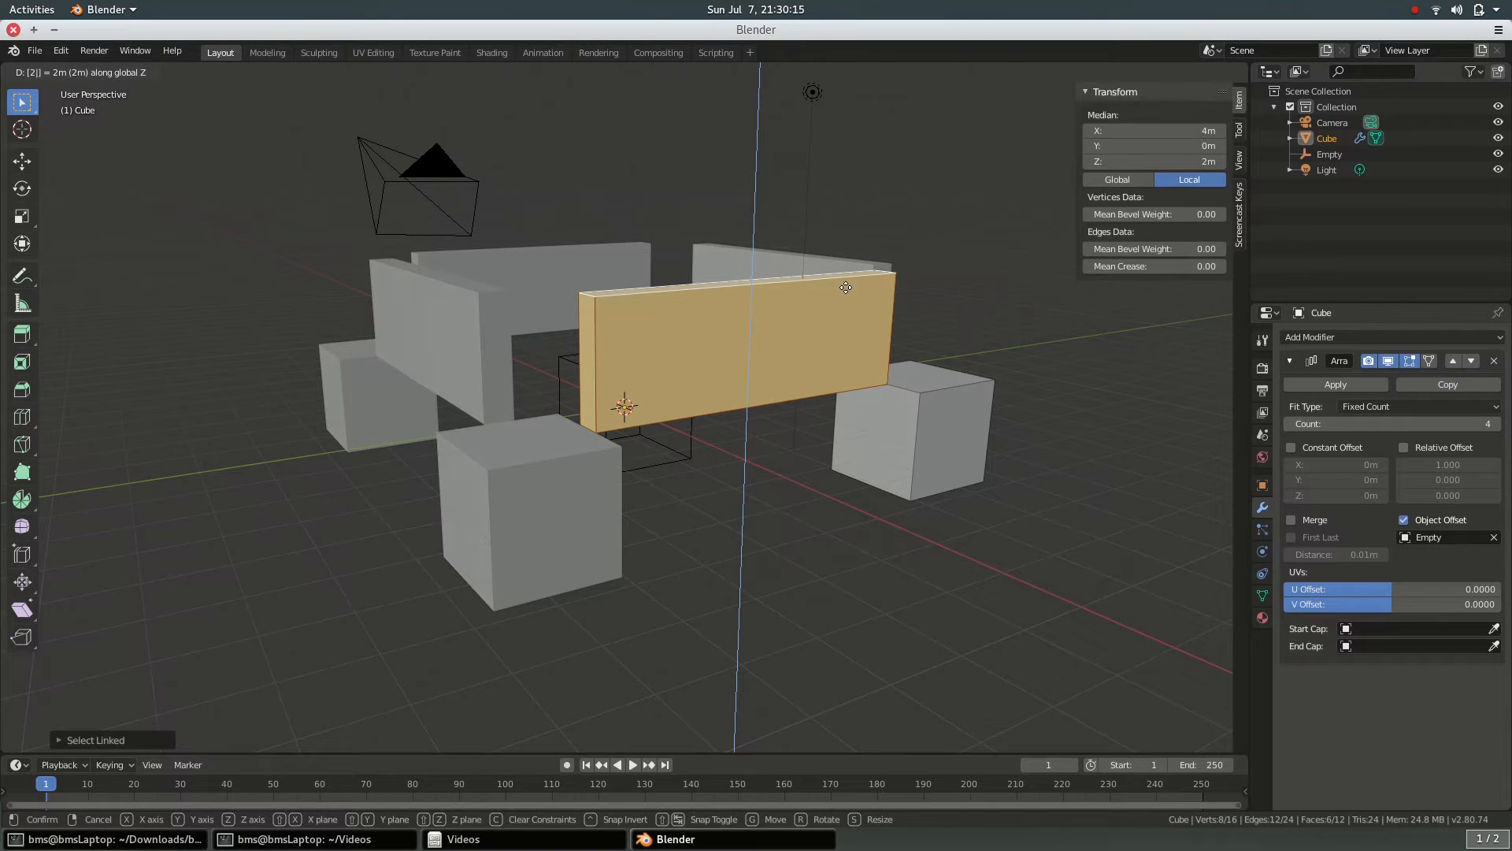
{"action": "key", "text": "Return"}
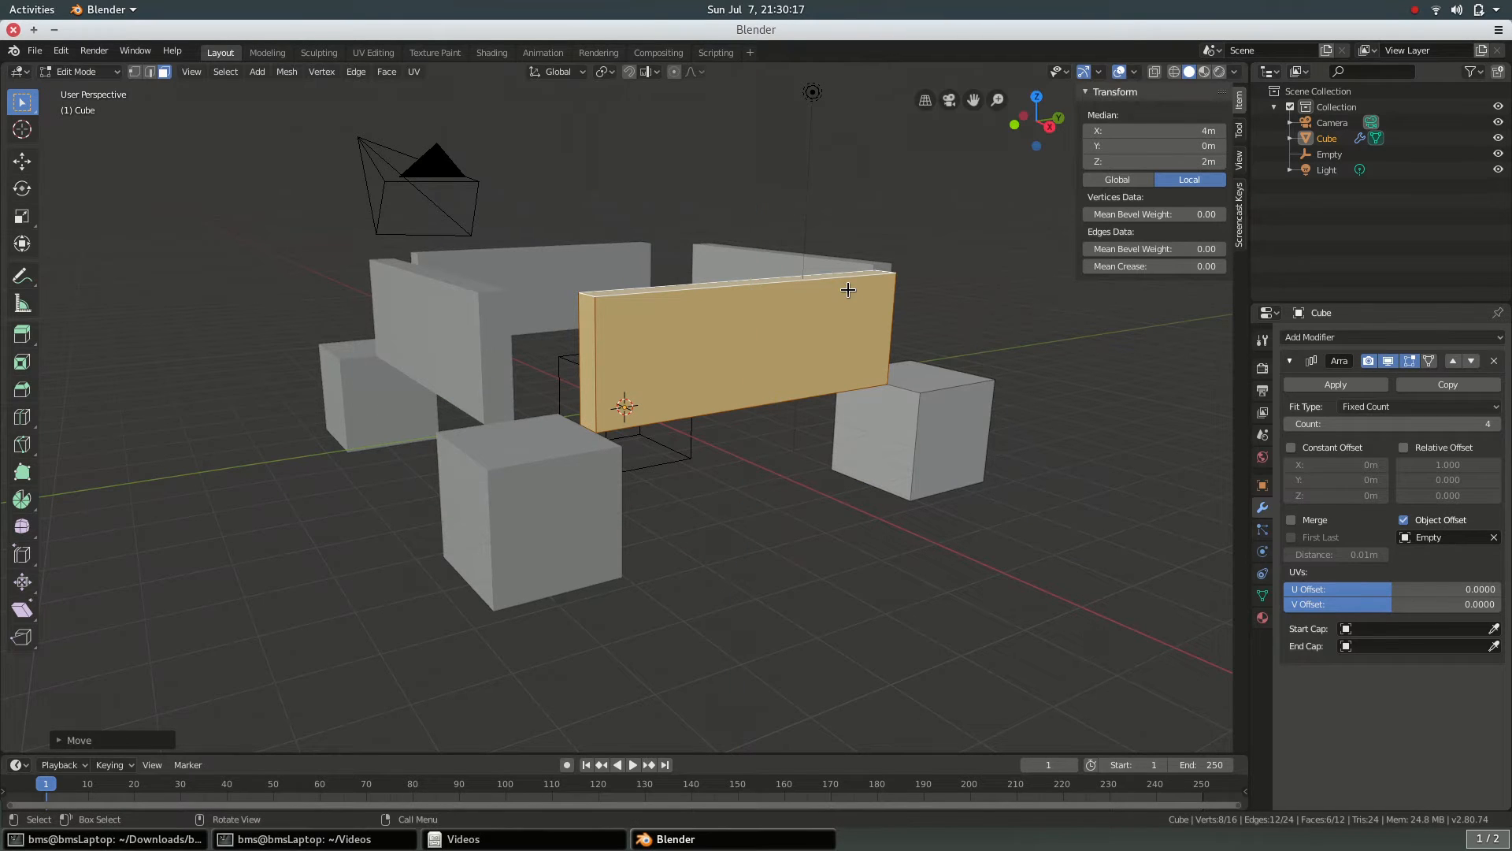
- In the bottom view, switch to edge selection and move the corner block's bottom edge facing the wall 1 m along Y
{"action": "middle_click_drag", "start_coordinate": [878, 351], "coordinate": [752, 455]}
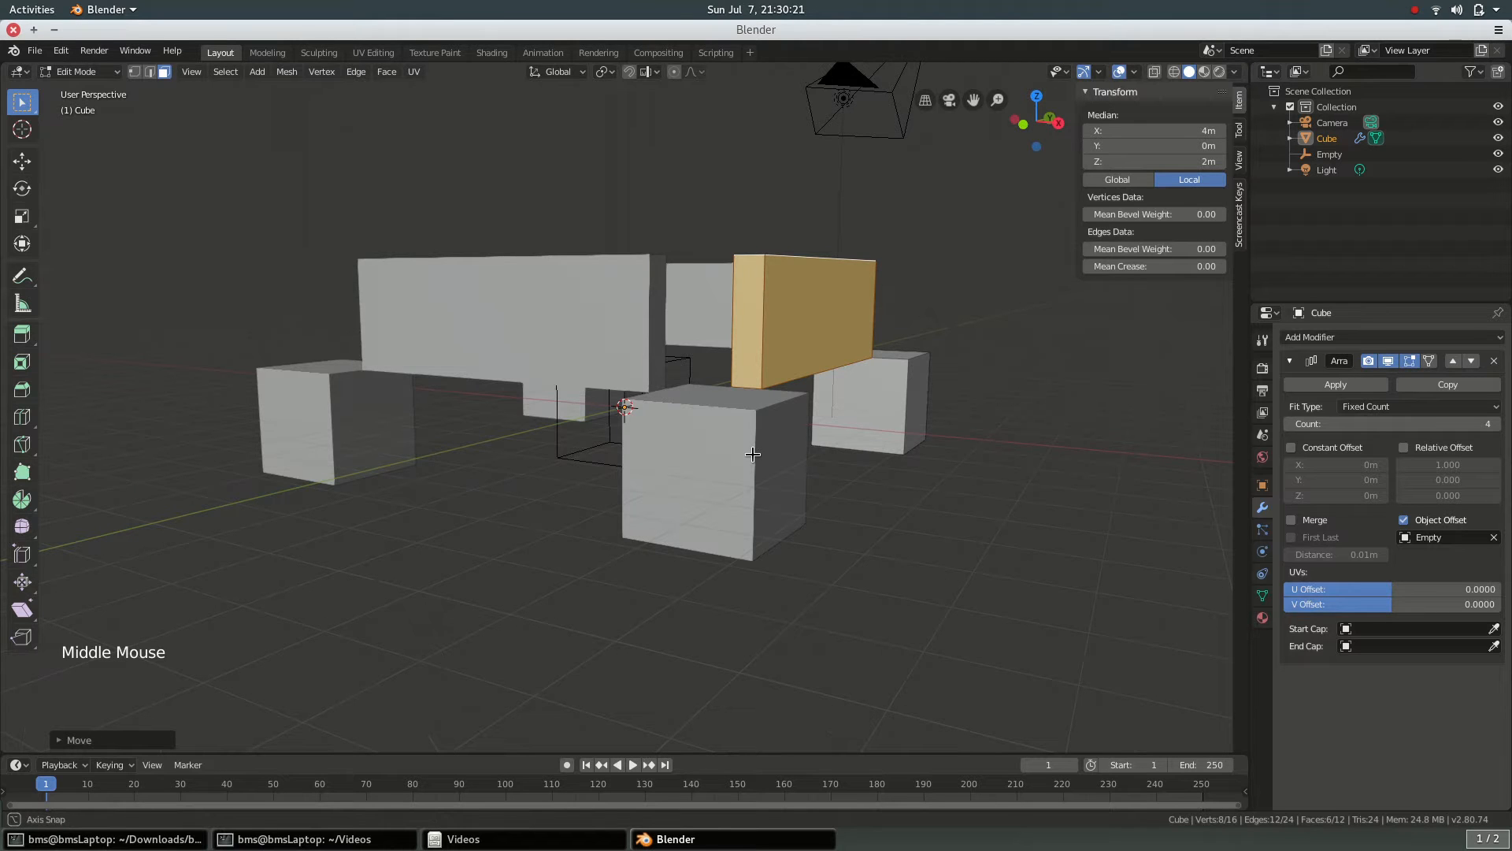
{"action": "middle_click_drag", "start_coordinate": [753, 454], "coordinate": [808, 485]}
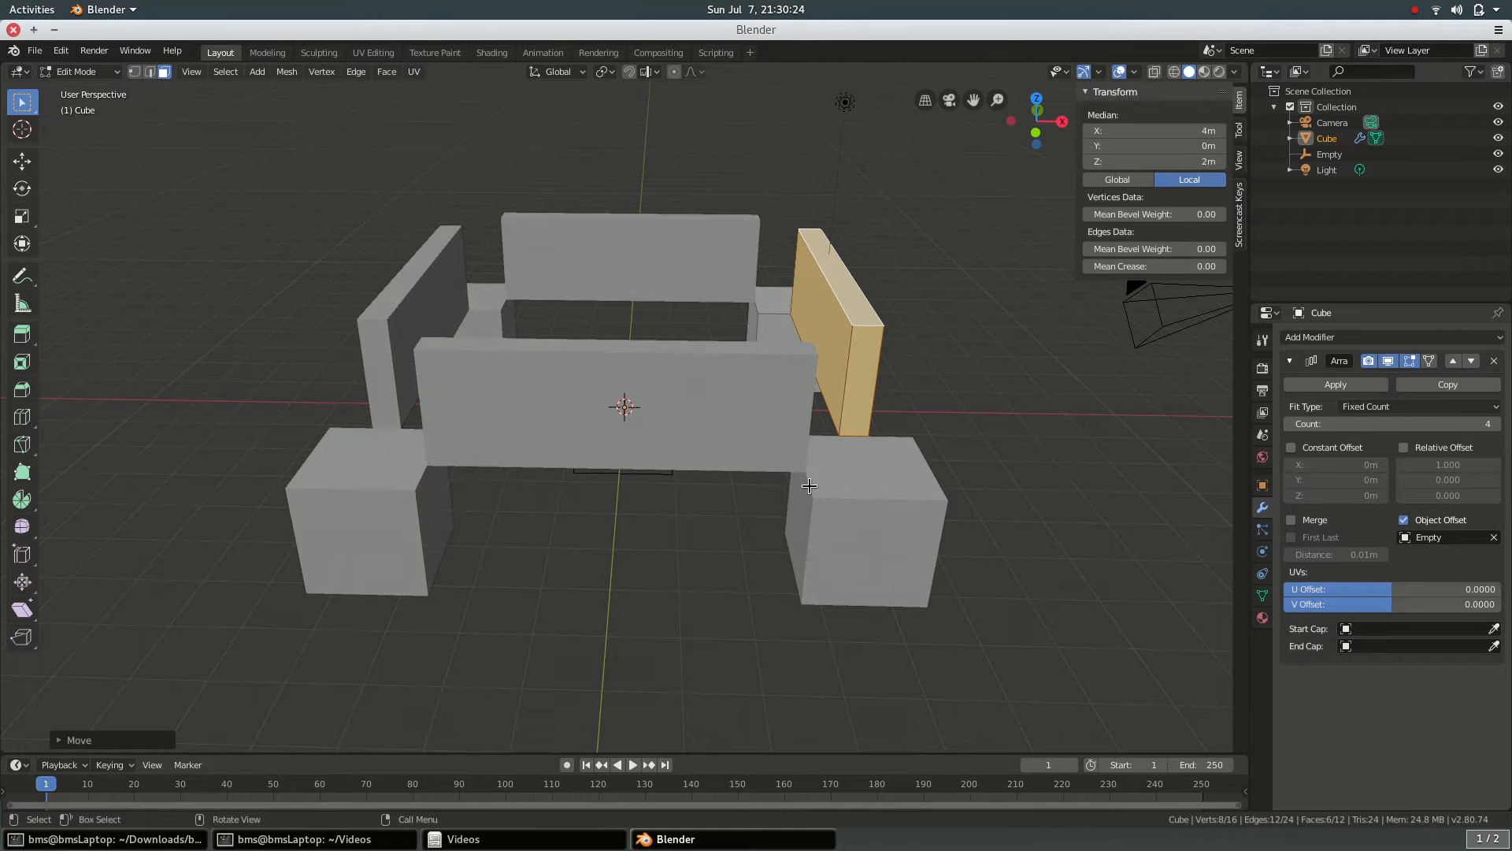
{"action": "key", "text": "KP_7"}
{"action": "key", "text": "ctrl+KP_7"}
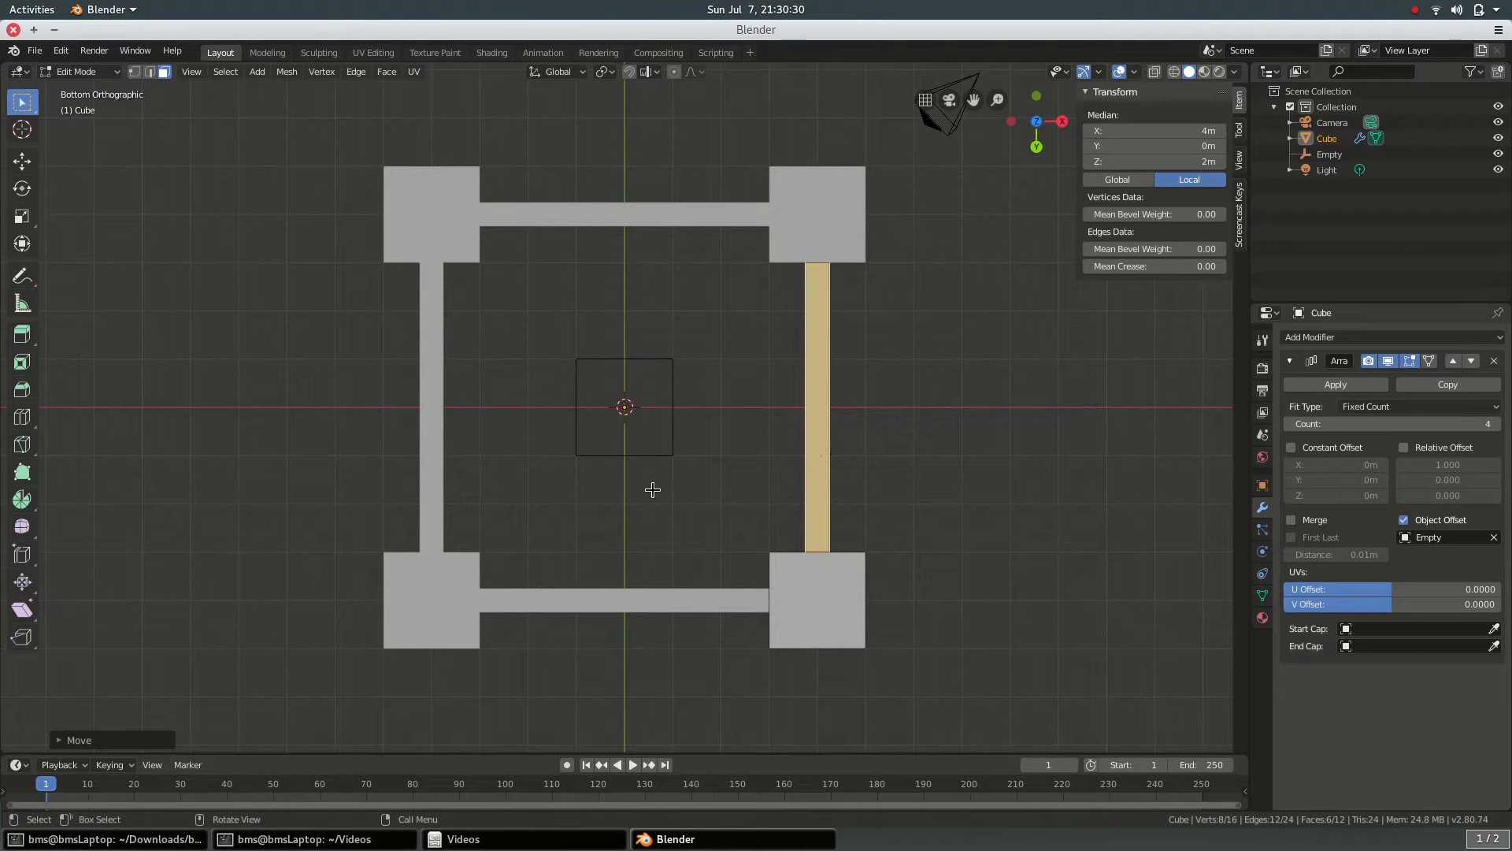
{"action": "left_click", "coordinate": [827, 601]}
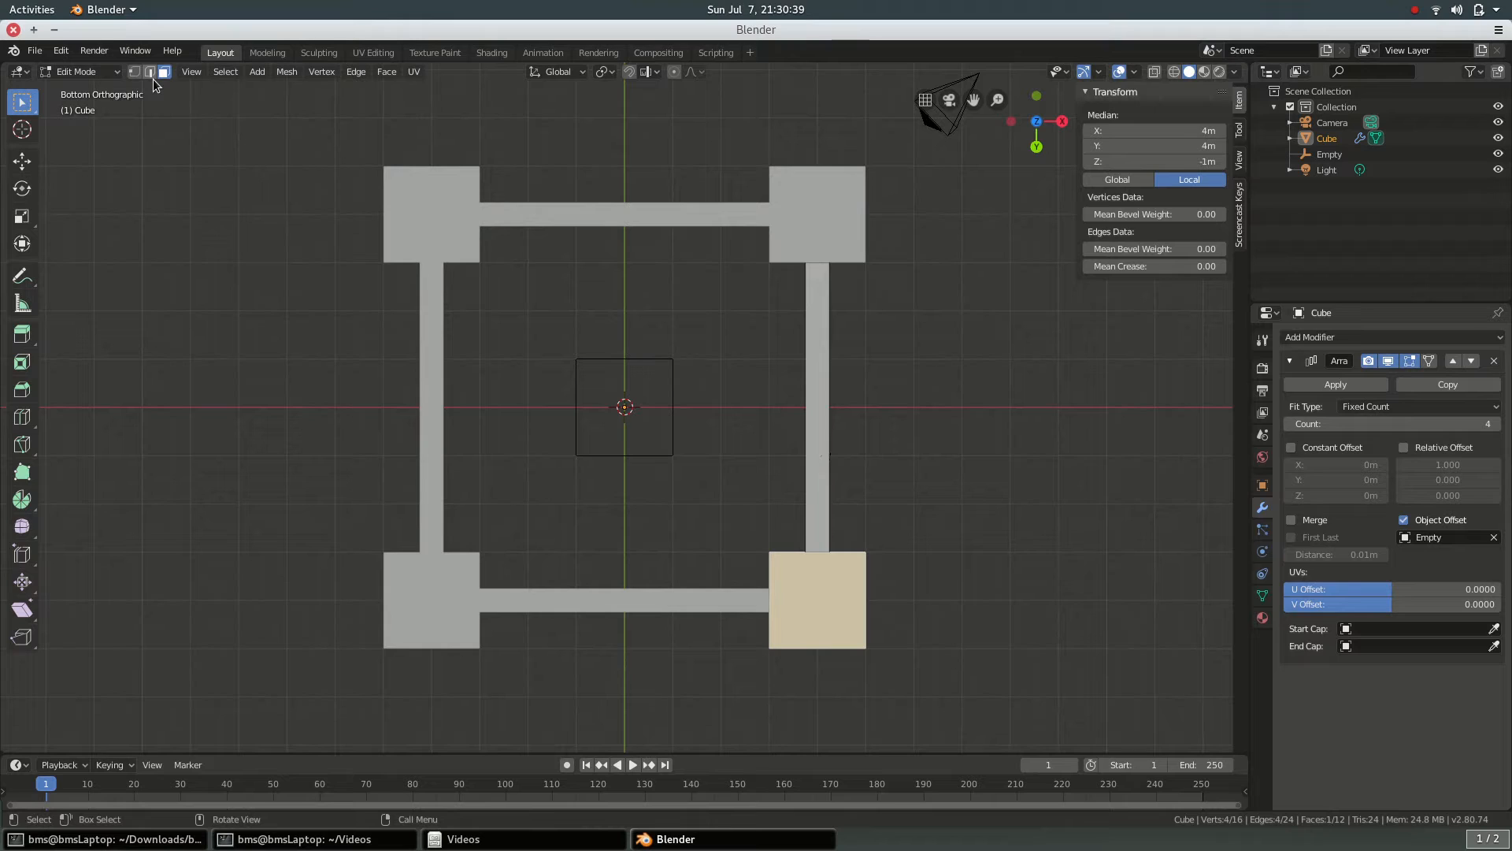
{"action": "left_click", "coordinate": [149, 71]}
{"action": "left_click", "coordinate": [801, 560]}
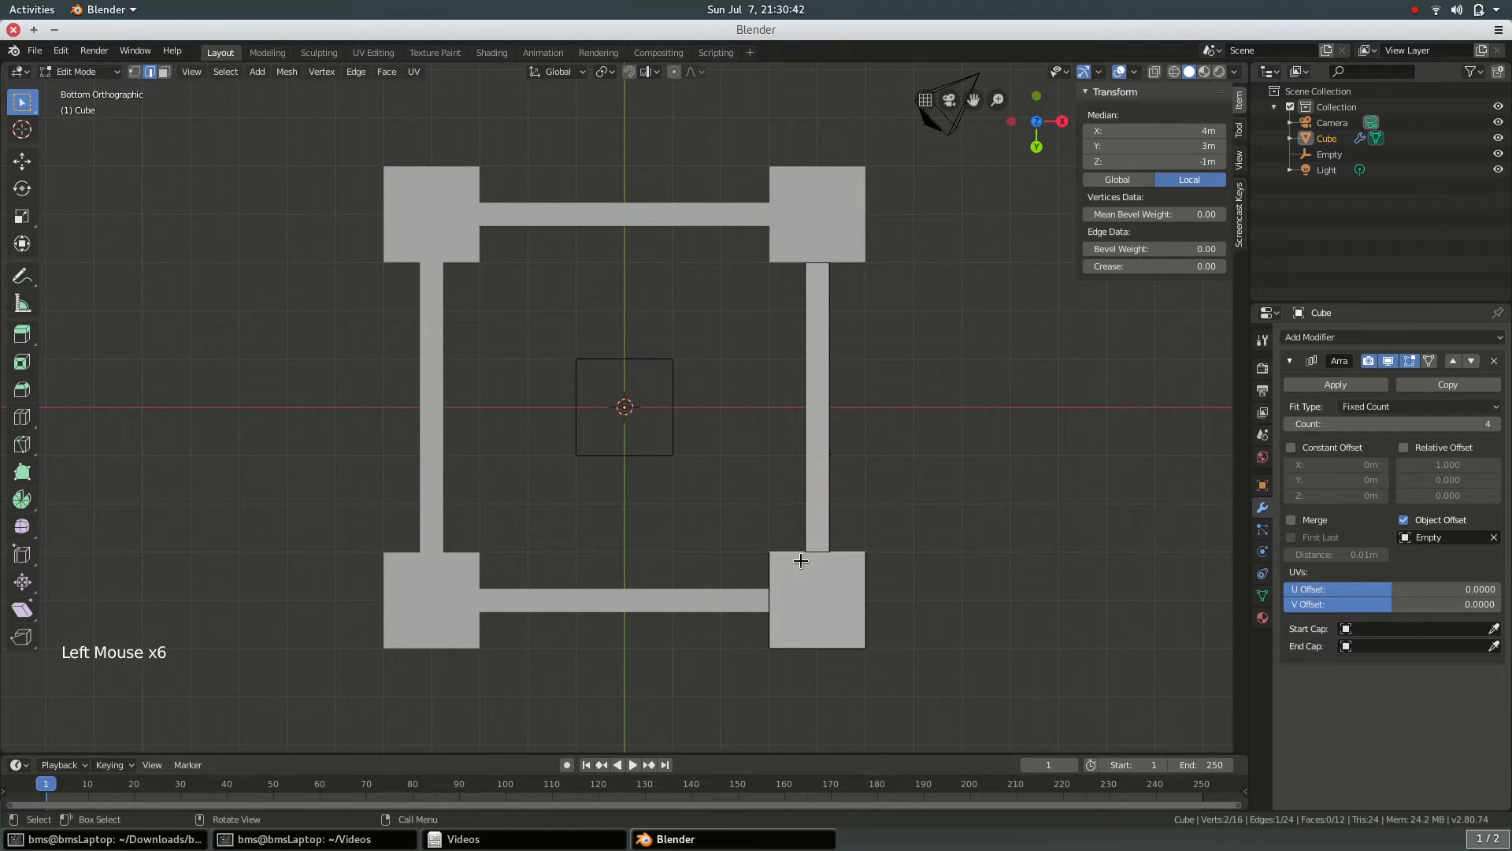
{"action": "key", "text": "g"}
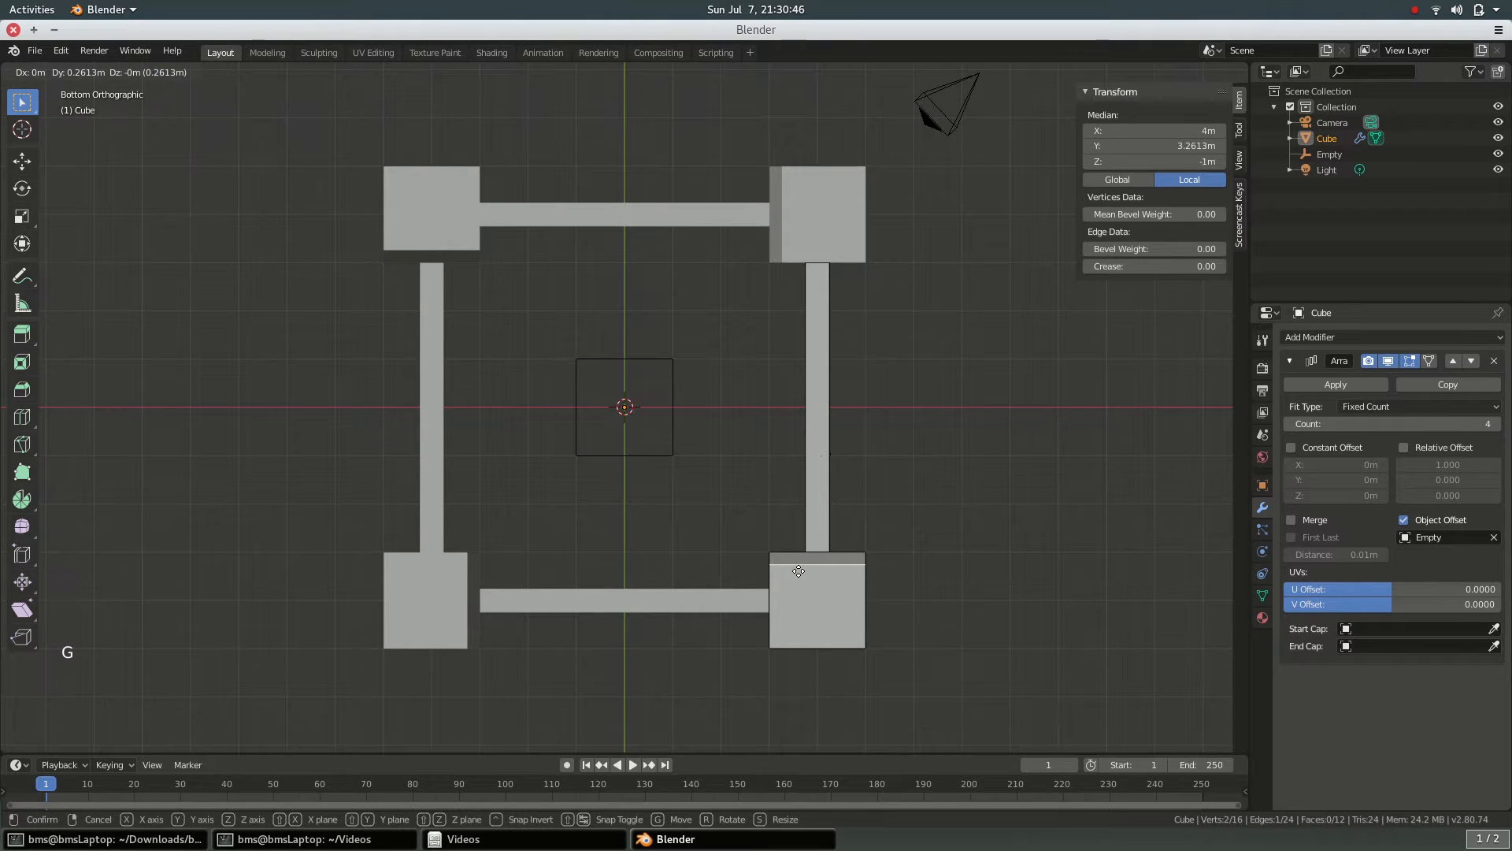
{"action": "key", "text": "y"}
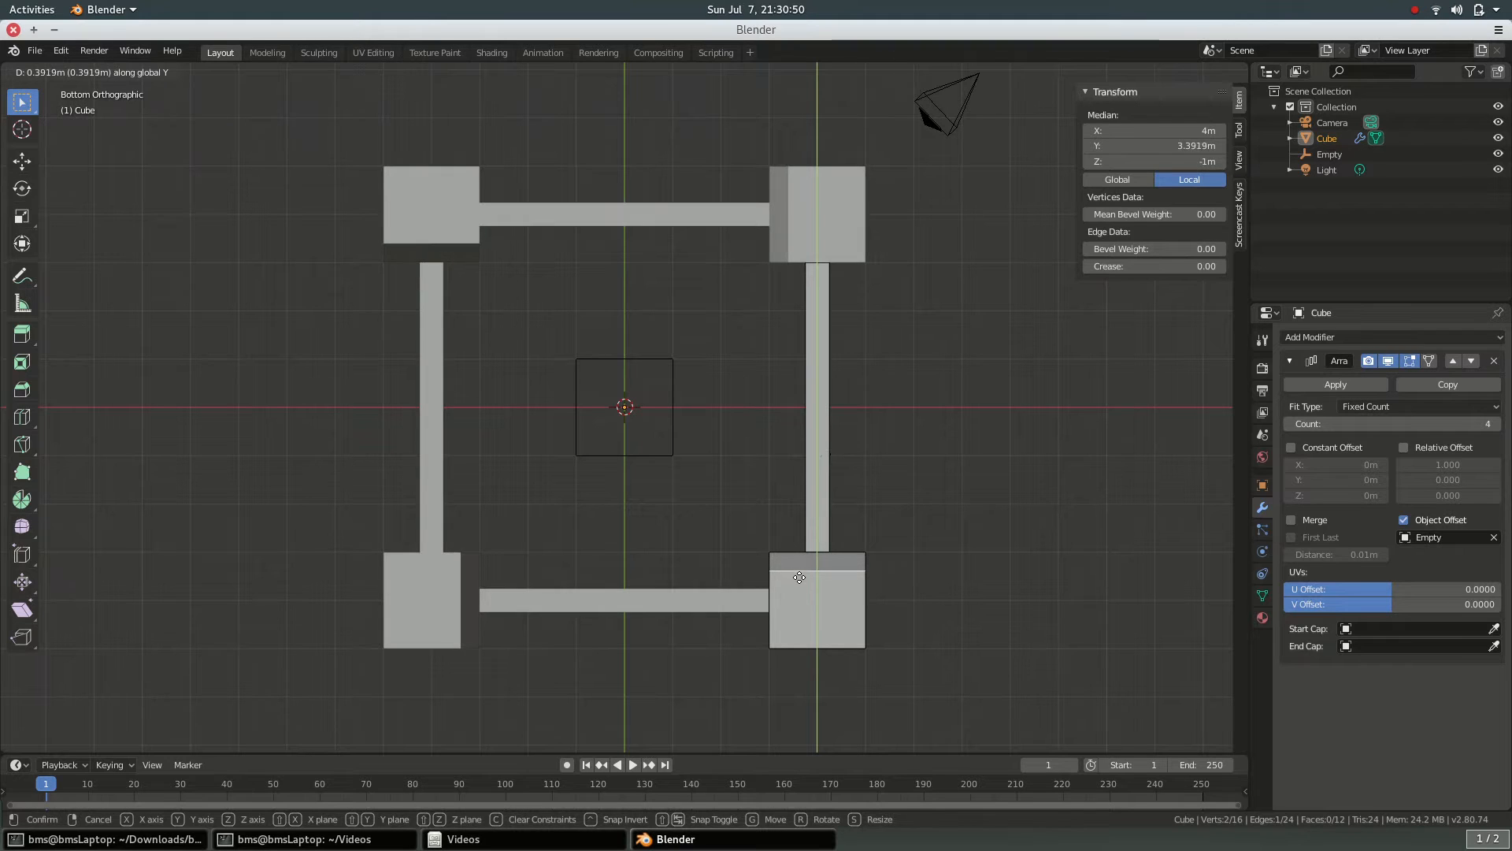
{"action": "type", "text": "1"}
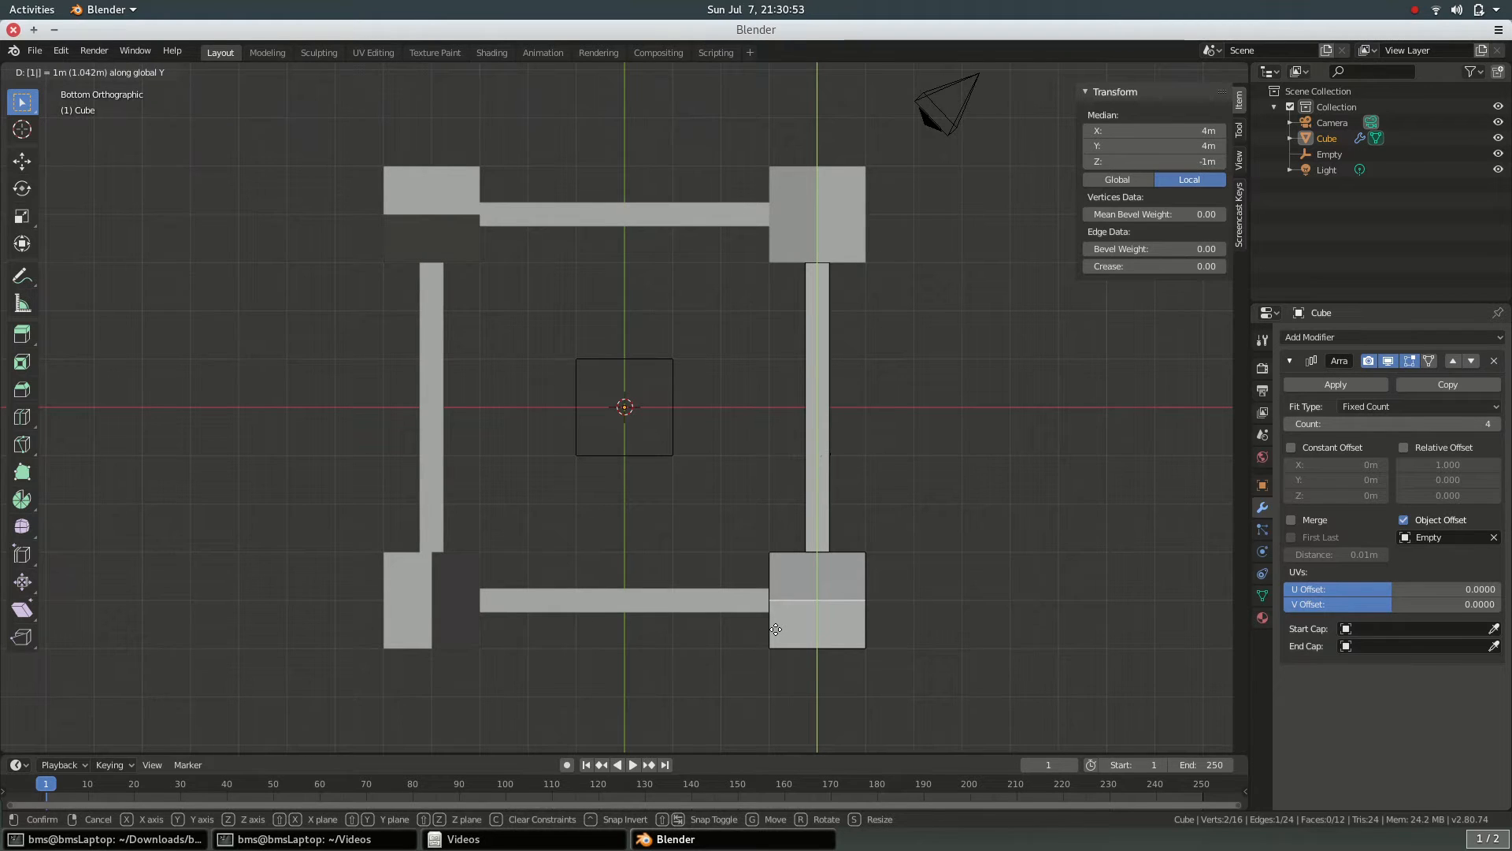
- Move the corner block's other inner bottom edge 1 m along X to taper the base, and inspect it in perspective
{"action": "key", "text": "x"}
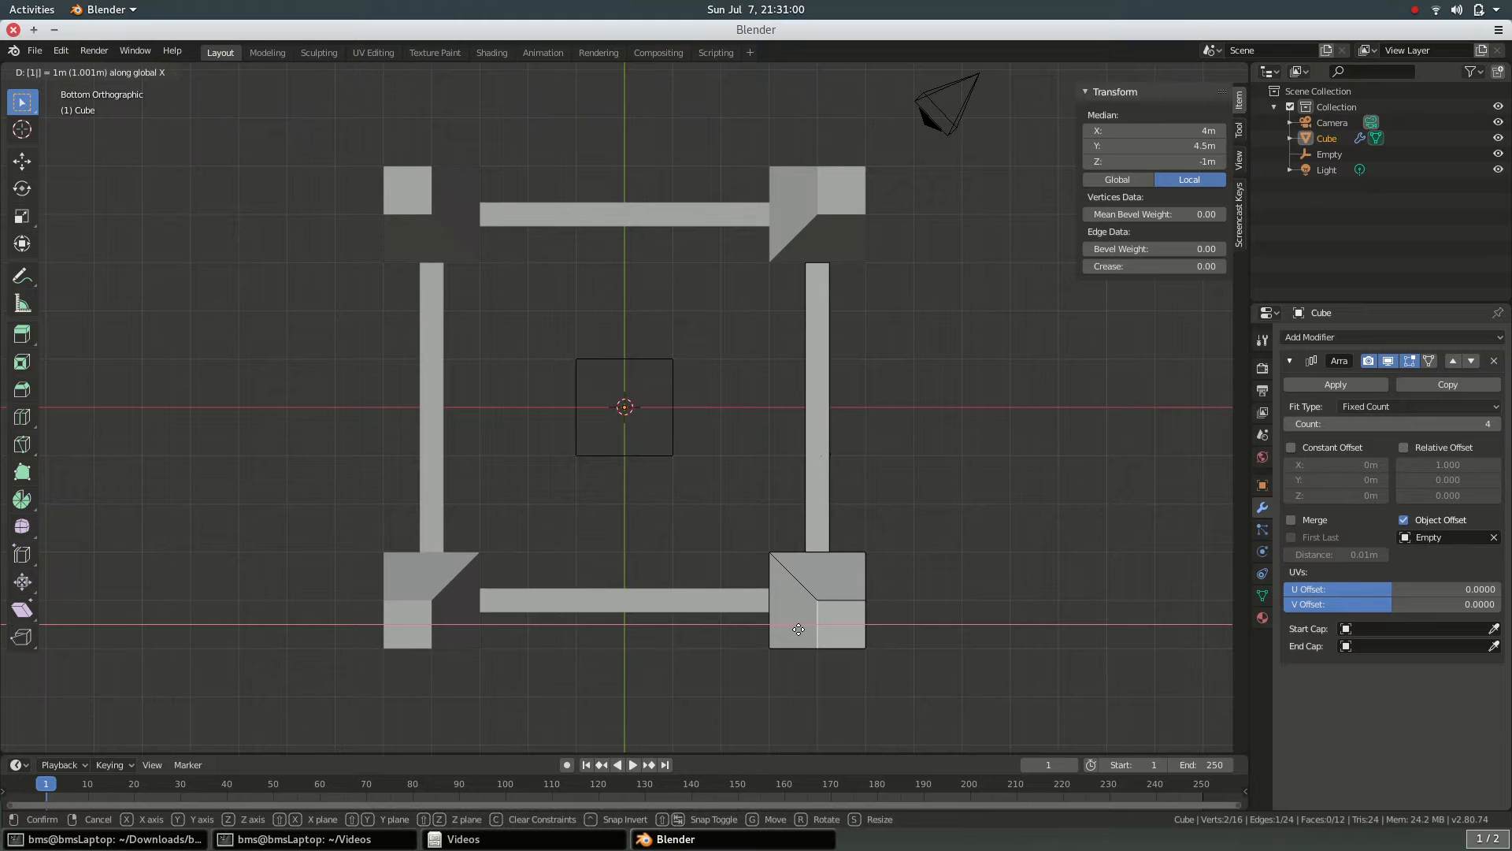
{"action": "middle_click_drag", "start_coordinate": [797, 630], "coordinate": [900, 663]}
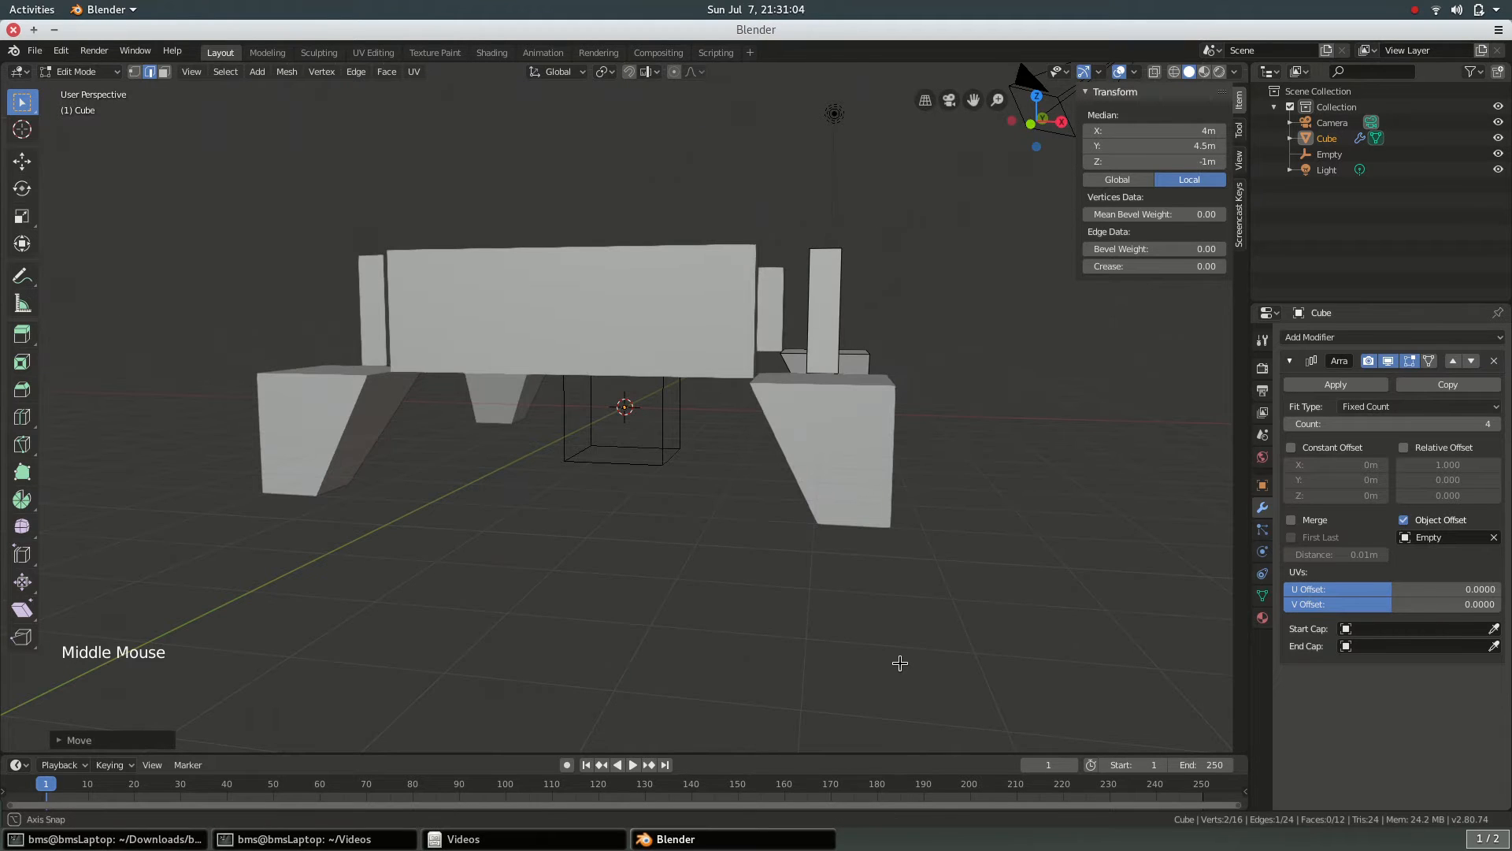
{"action": "middle_click_drag", "start_coordinate": [899, 664], "coordinate": [856, 675]}
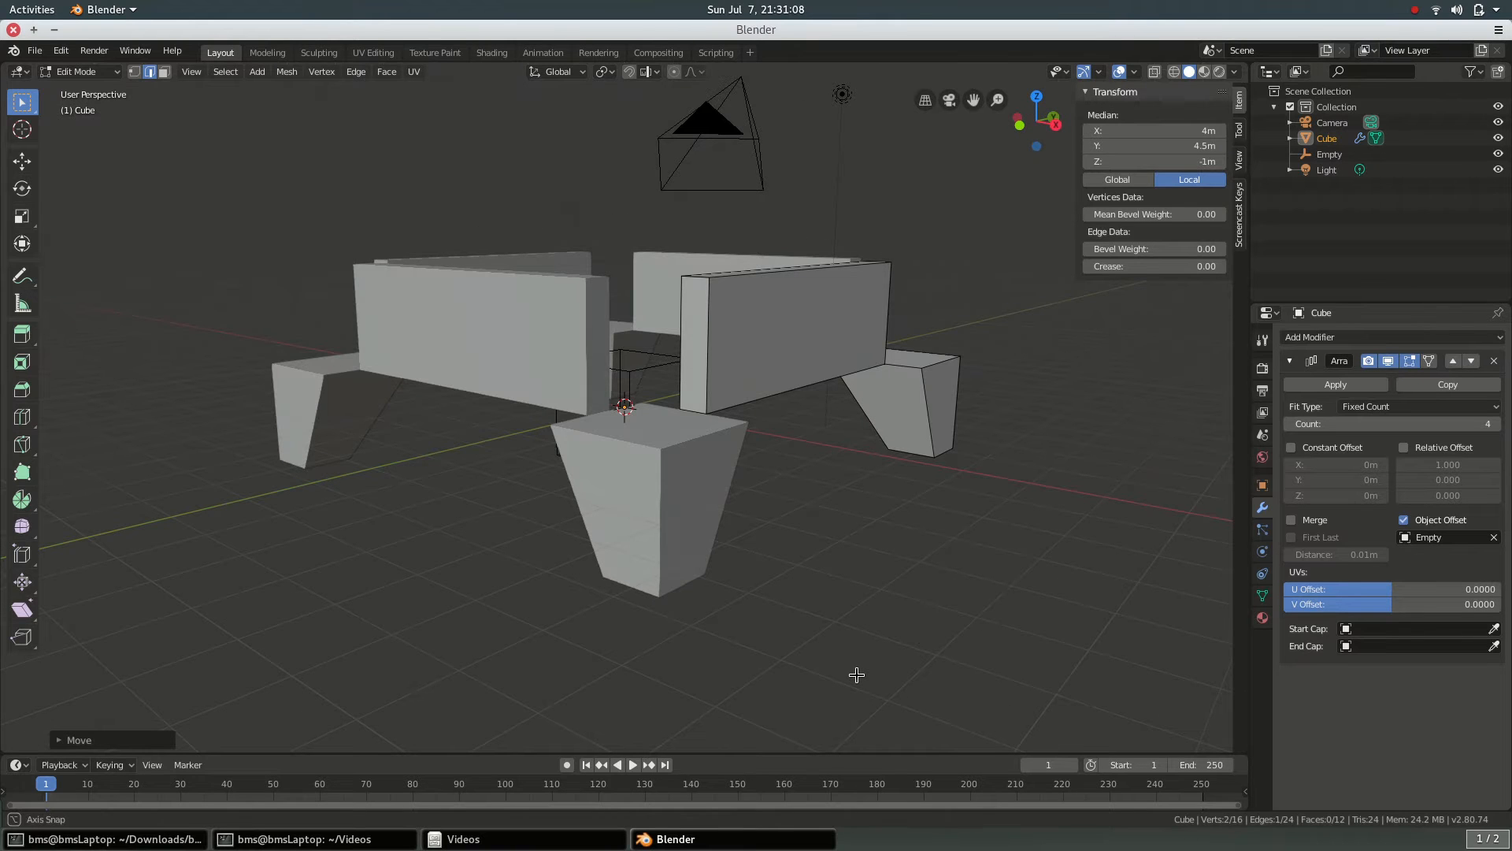
{"action": "middle_click_drag", "start_coordinate": [856, 675], "coordinate": [297, 641]}
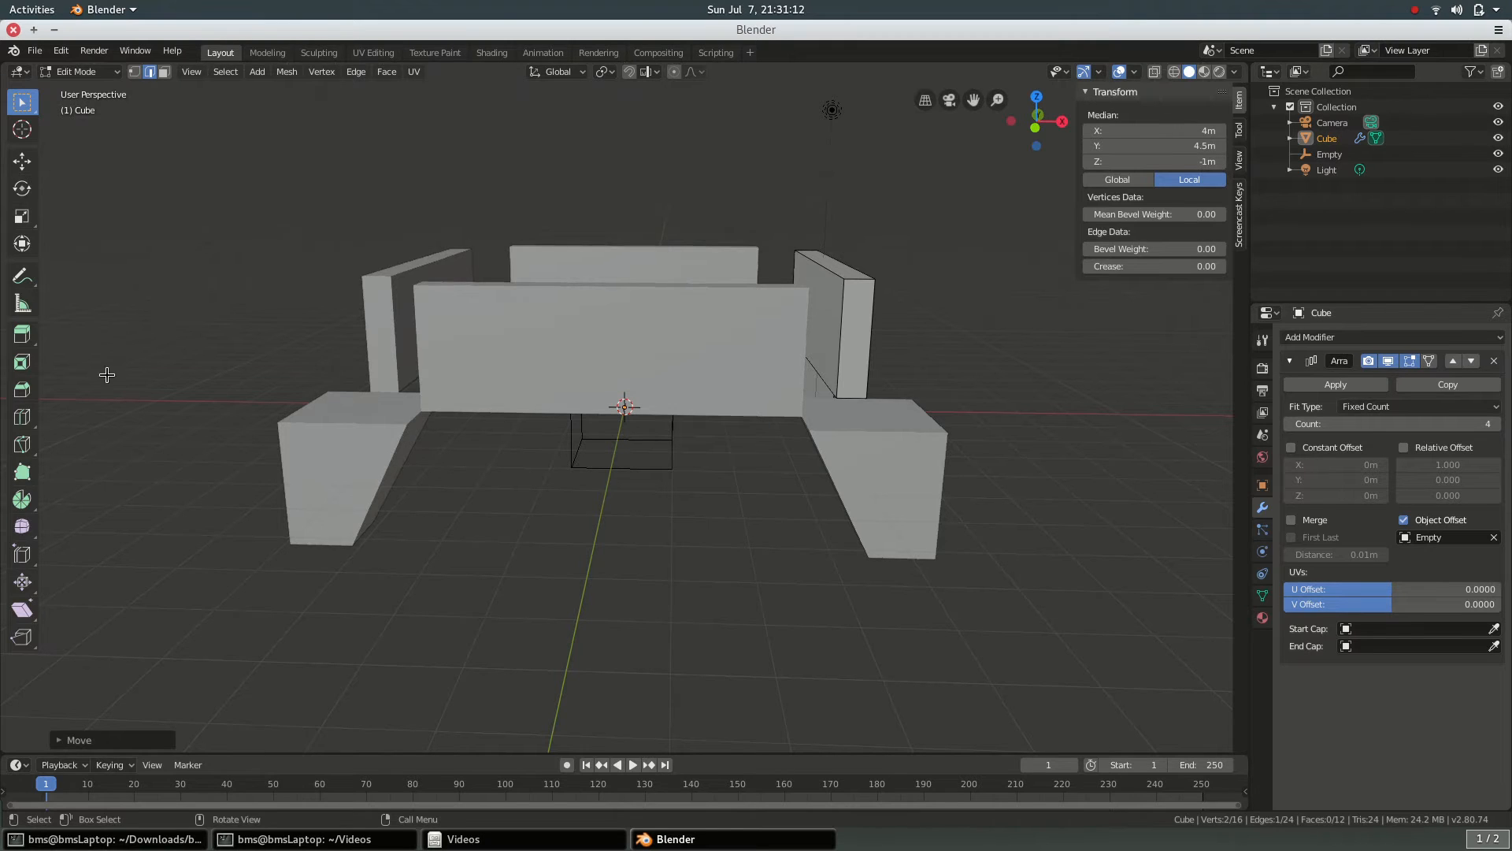
- Switch to face selection, select the top face of the tapered corner block and extrude it up 2 m
{"action": "key", "text": "3"}
{"action": "double_click", "coordinate": [876, 421]}
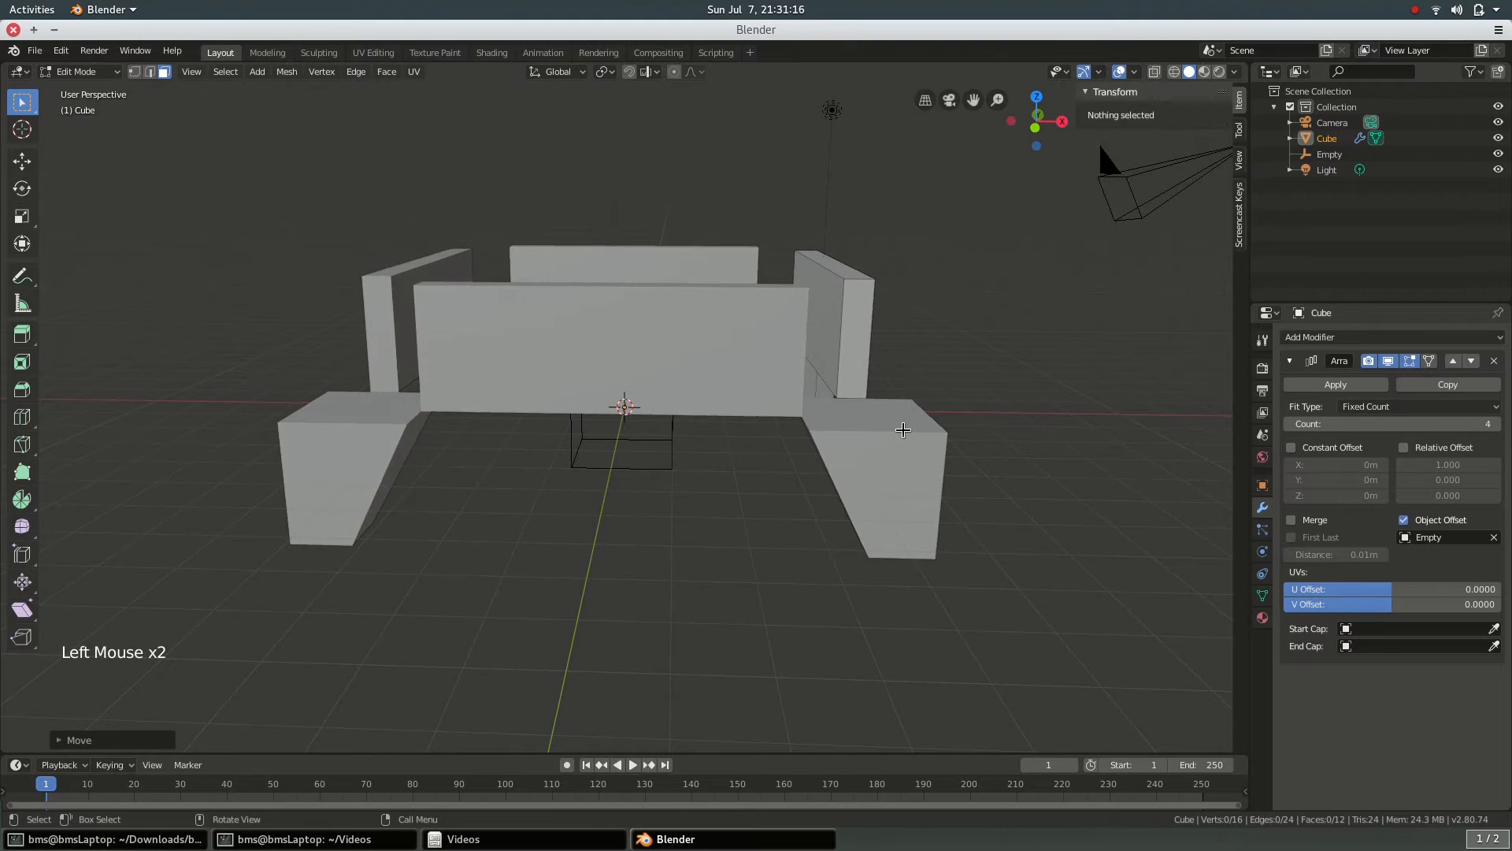
{"action": "left_click", "coordinate": [901, 428]}
{"action": "middle_click_drag", "start_coordinate": [901, 428], "coordinate": [896, 297]}
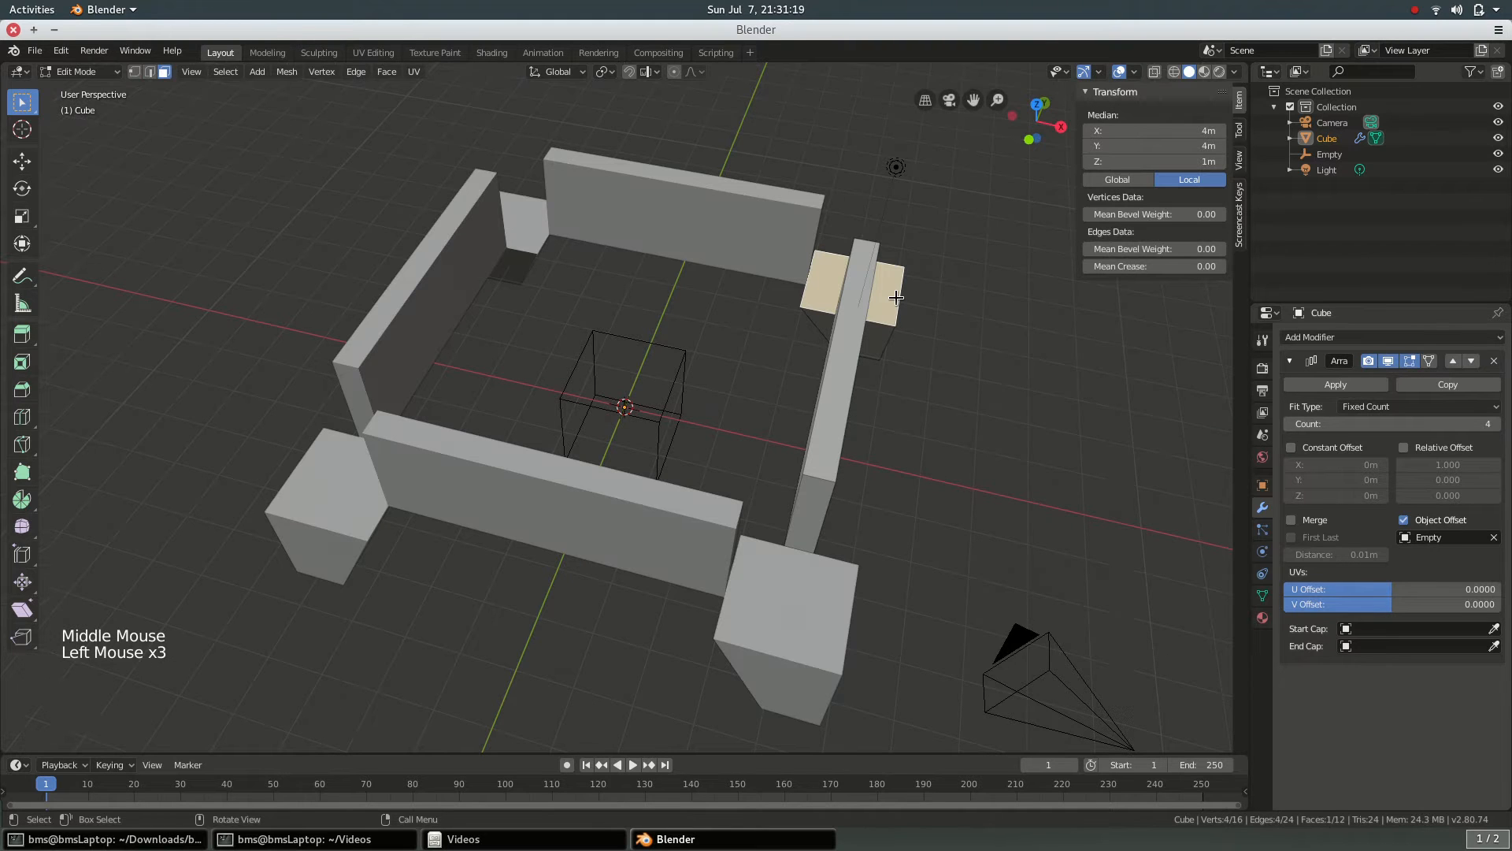
{"action": "middle_click_drag", "start_coordinate": [932, 318], "coordinate": [835, 395]}
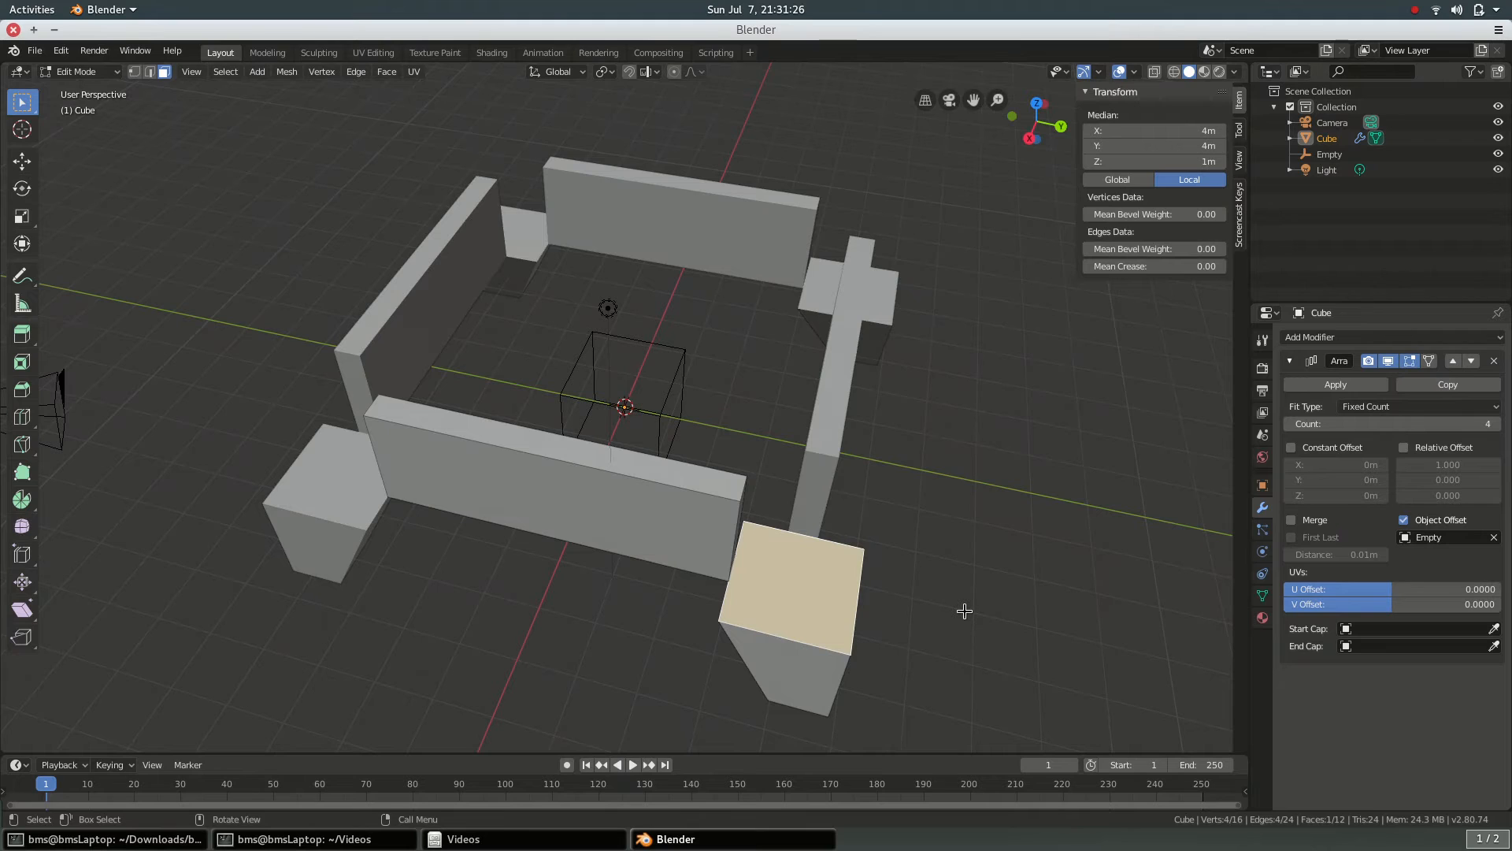
{"action": "key", "text": "e"}
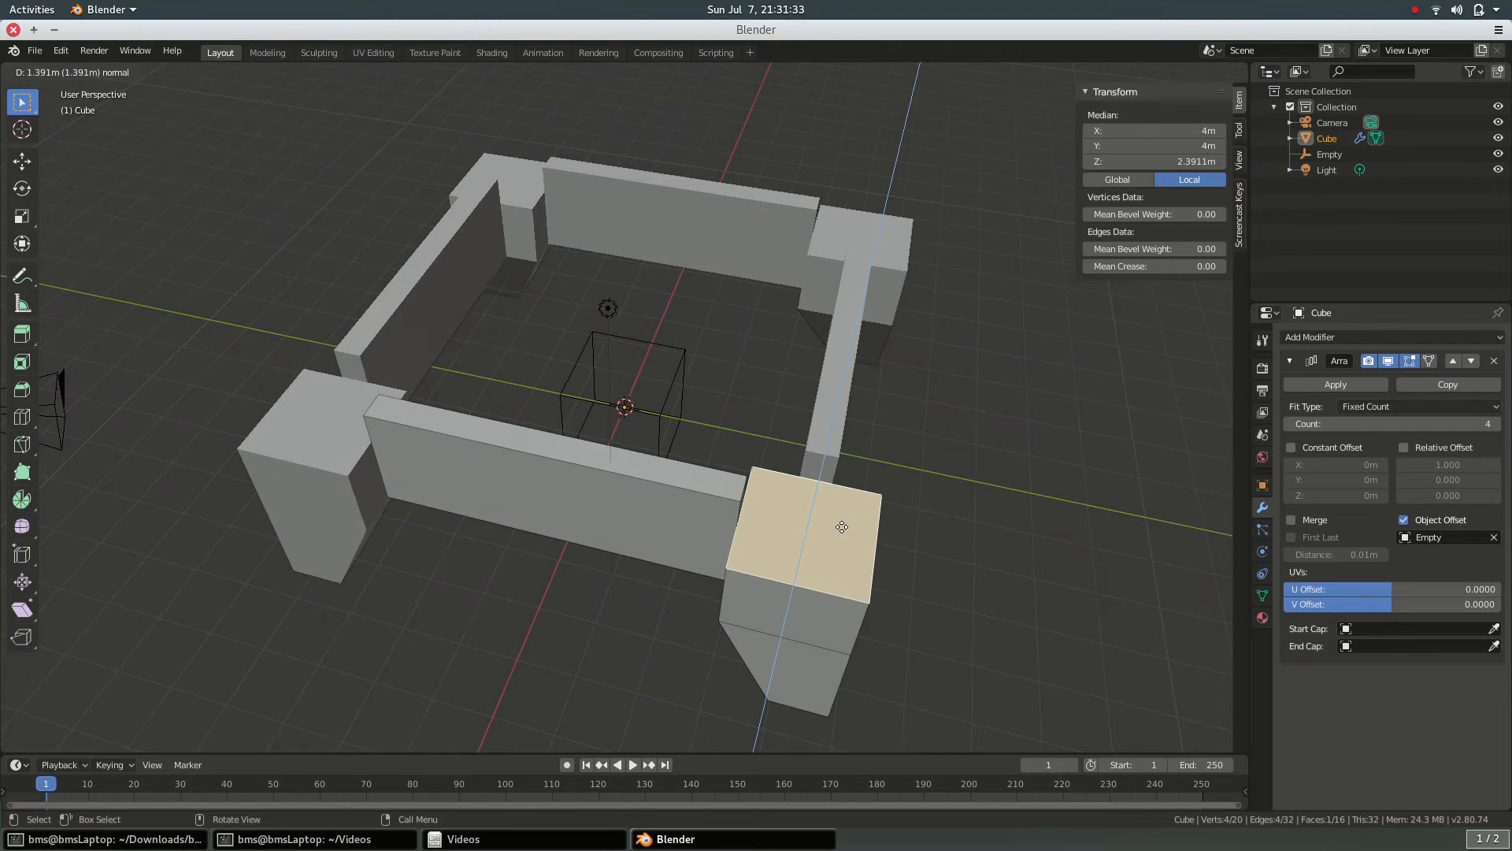
{"action": "type", "text": "2"}
{"action": "key", "text": "Return"}
{"action": "middle_click_drag", "start_coordinate": [1048, 621], "coordinate": [1074, 591]}
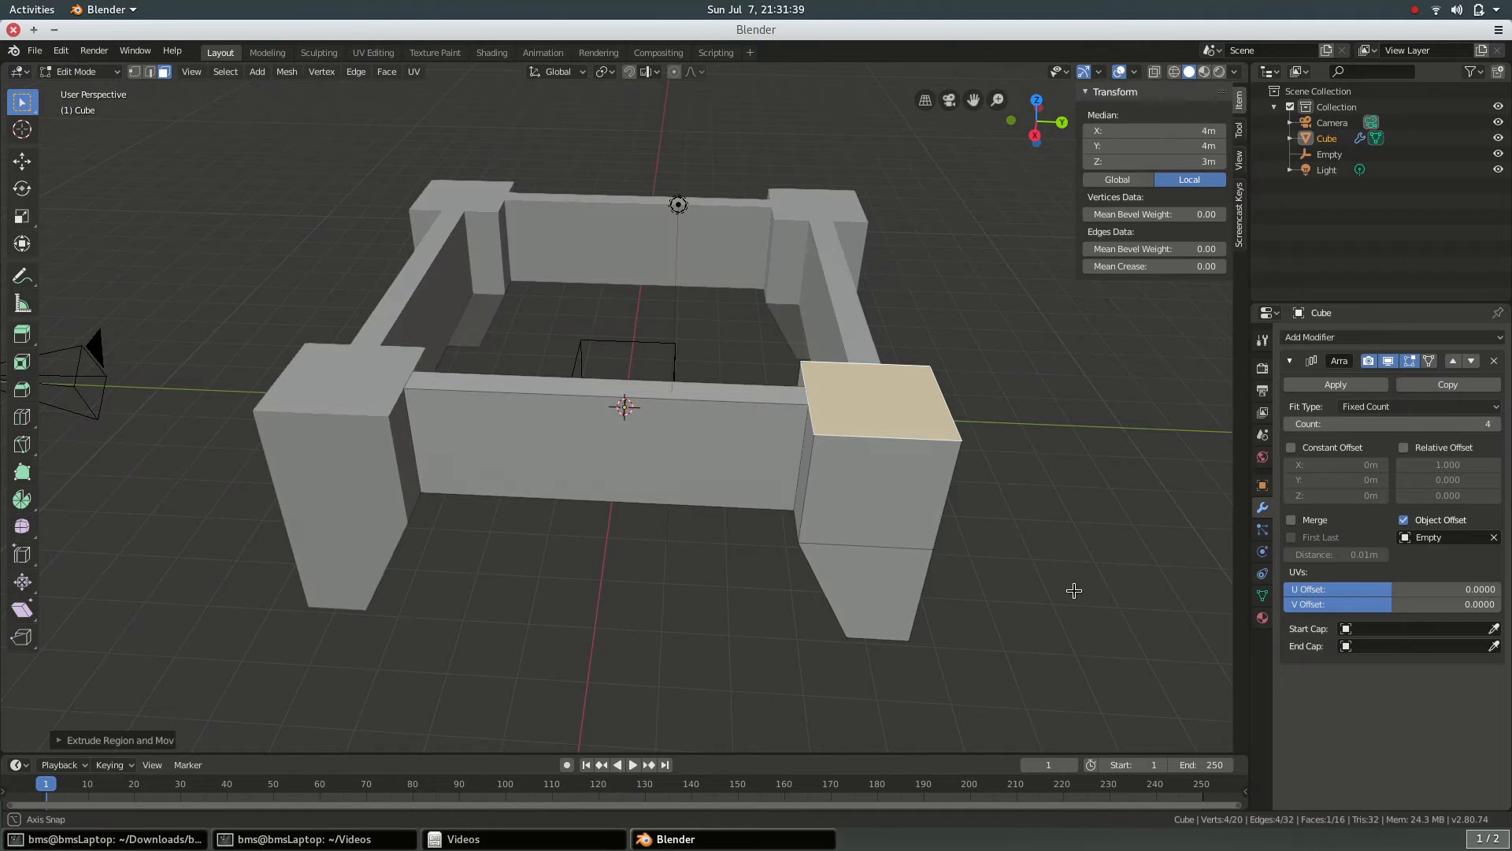
{"action": "middle_click_drag", "start_coordinate": [1073, 590], "coordinate": [1044, 583]}
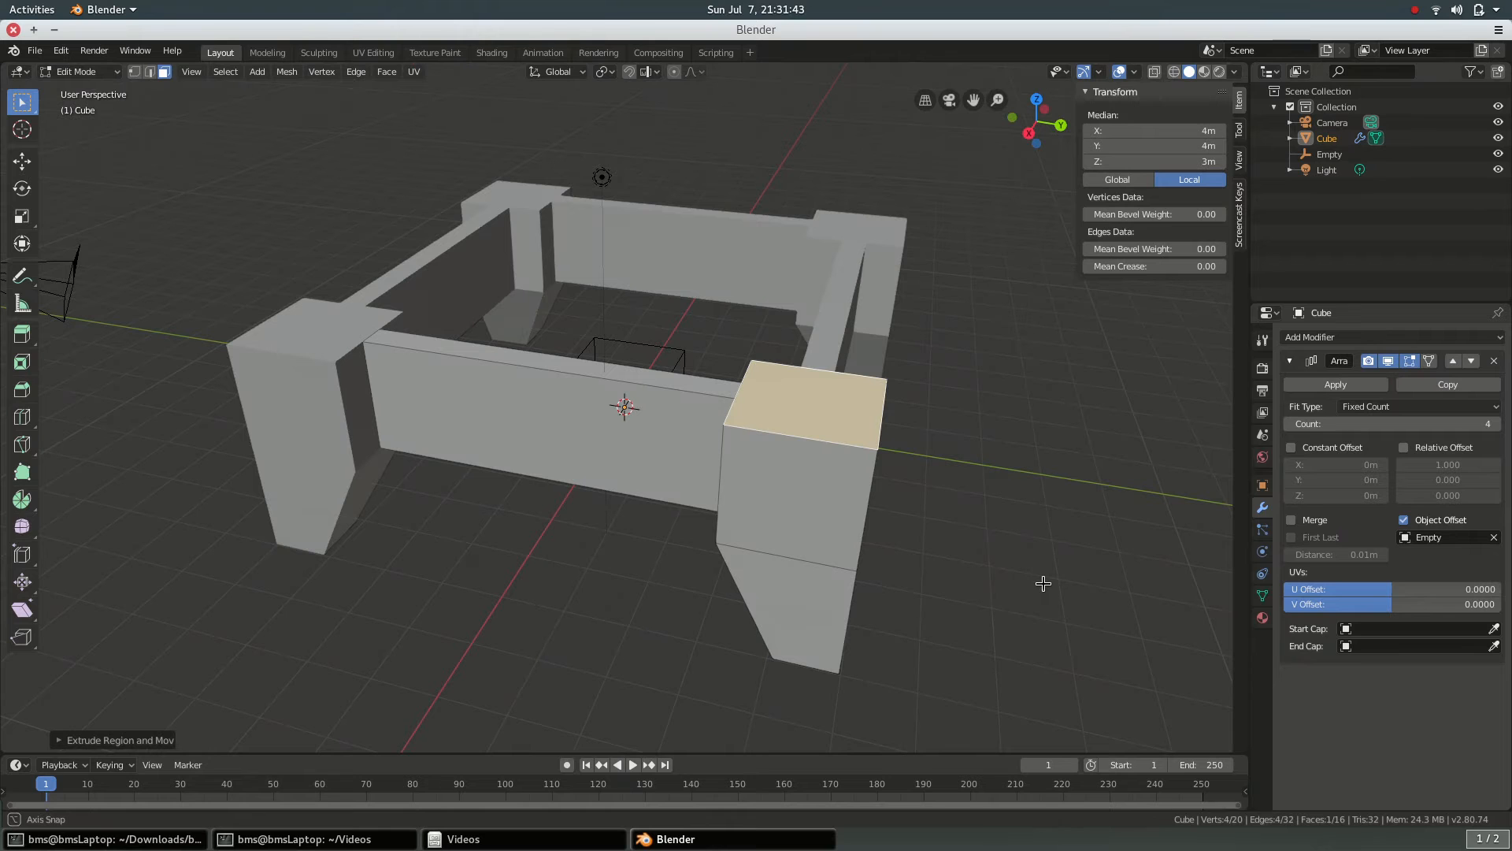
{"action": "mouse_move", "coordinate": [1037, 580]}
{"action": "middle_mouse_down"}
{"action": "mouse_move", "coordinate": [1050, 520]}
{"action": "mouse_move", "coordinate": [1135, 517]}
{"action": "mouse_move", "coordinate": [1047, 530]}
{"action": "mouse_move", "coordinate": [1045, 587]}
{"action": "middle_mouse_up"}
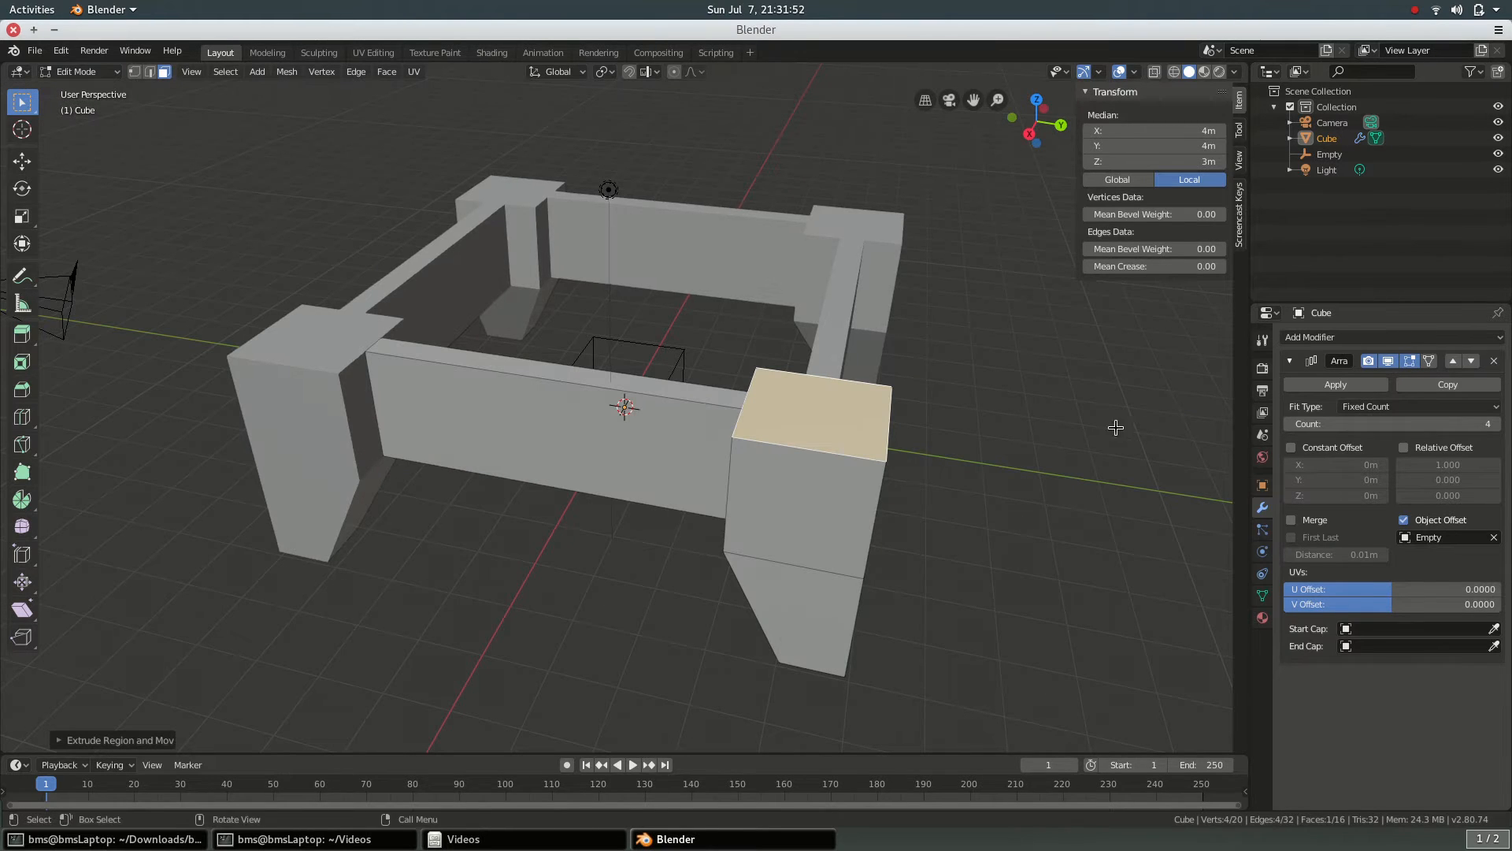
- Apply the Array modifier in Object Mode, return to Edit Mode and inspect the resulting mesh from several angles
{"action": "key", "text": "Tab"}
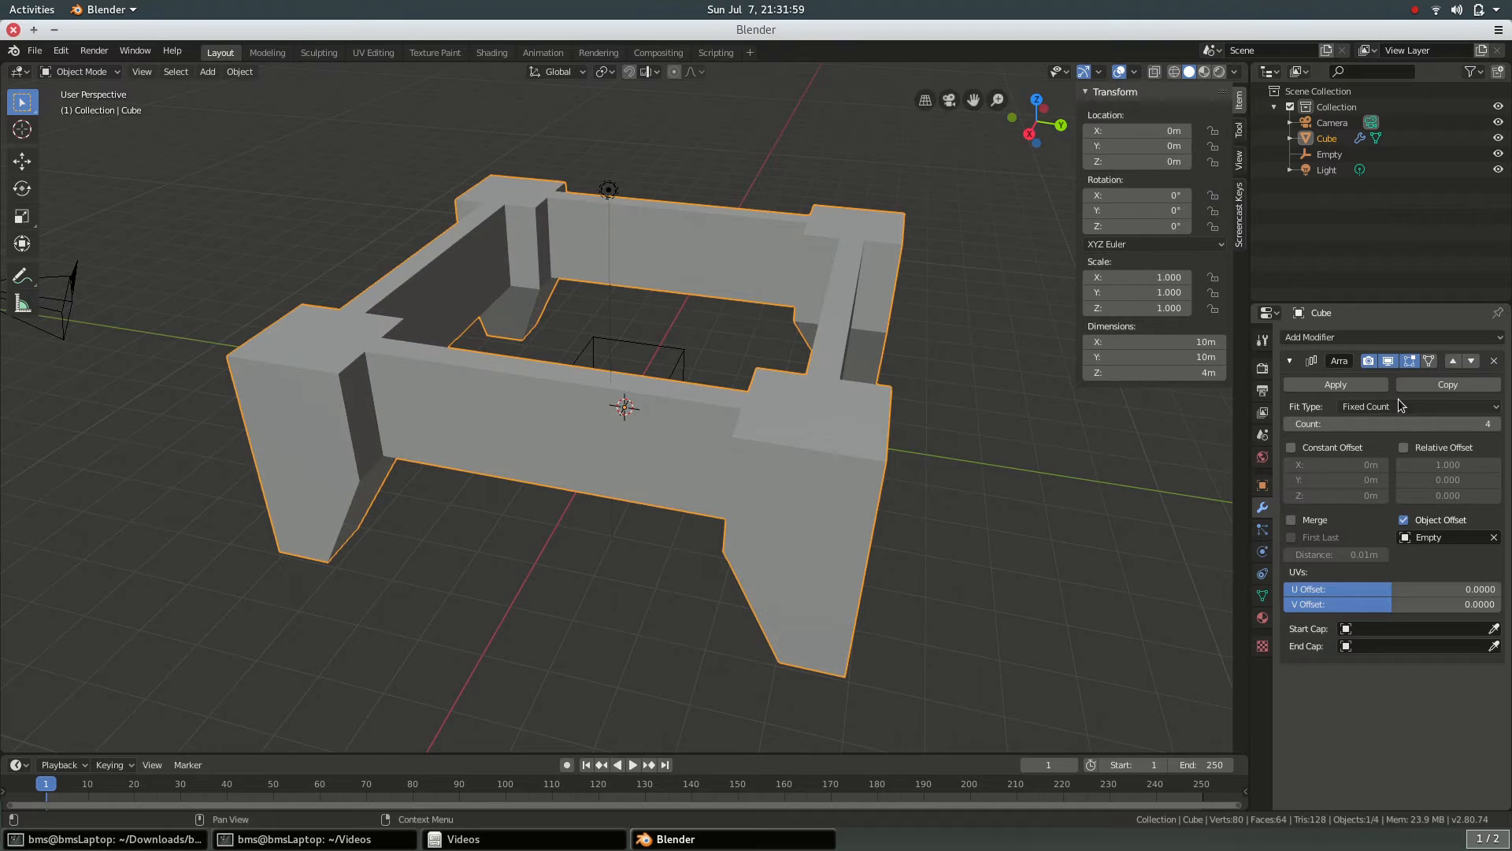
{"action": "left_click", "coordinate": [1335, 385]}
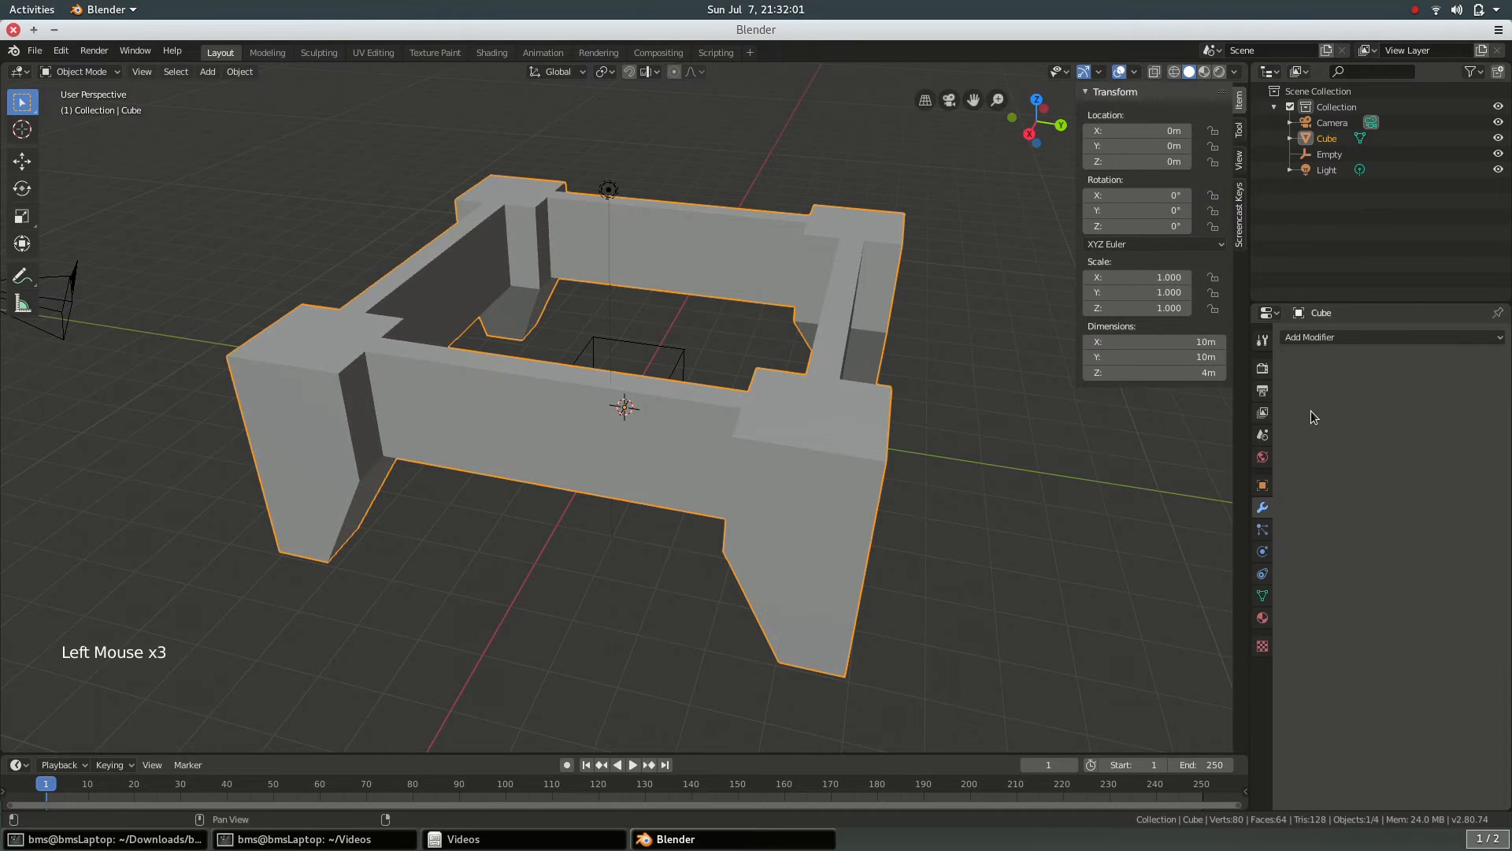
{"action": "key", "text": "Tab"}
{"action": "middle_click_drag", "start_coordinate": [1206, 451], "coordinate": [991, 440]}
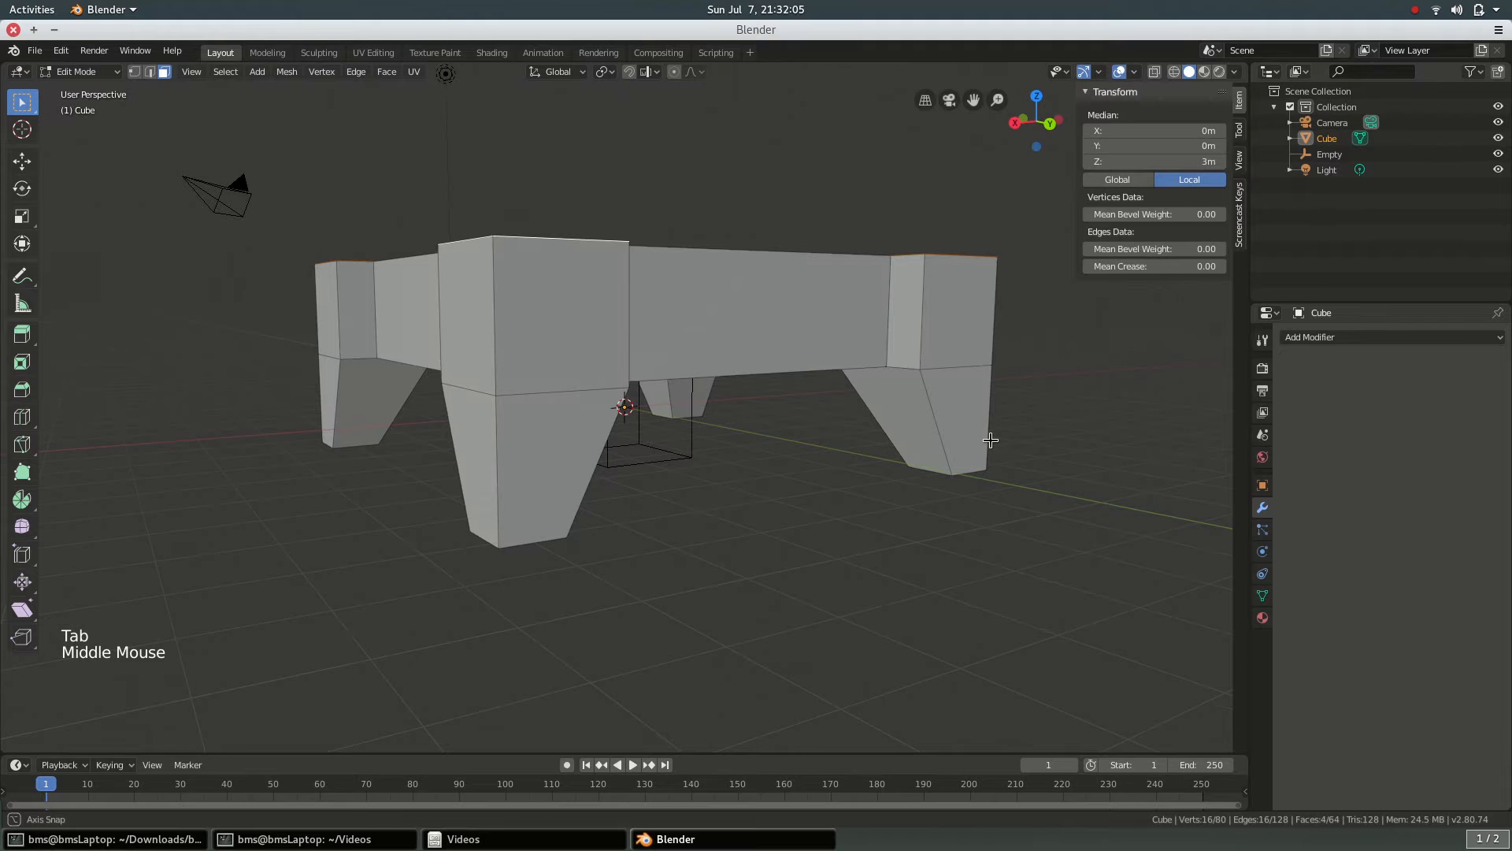
{"action": "middle_click_drag", "start_coordinate": [991, 440], "coordinate": [1113, 481]}
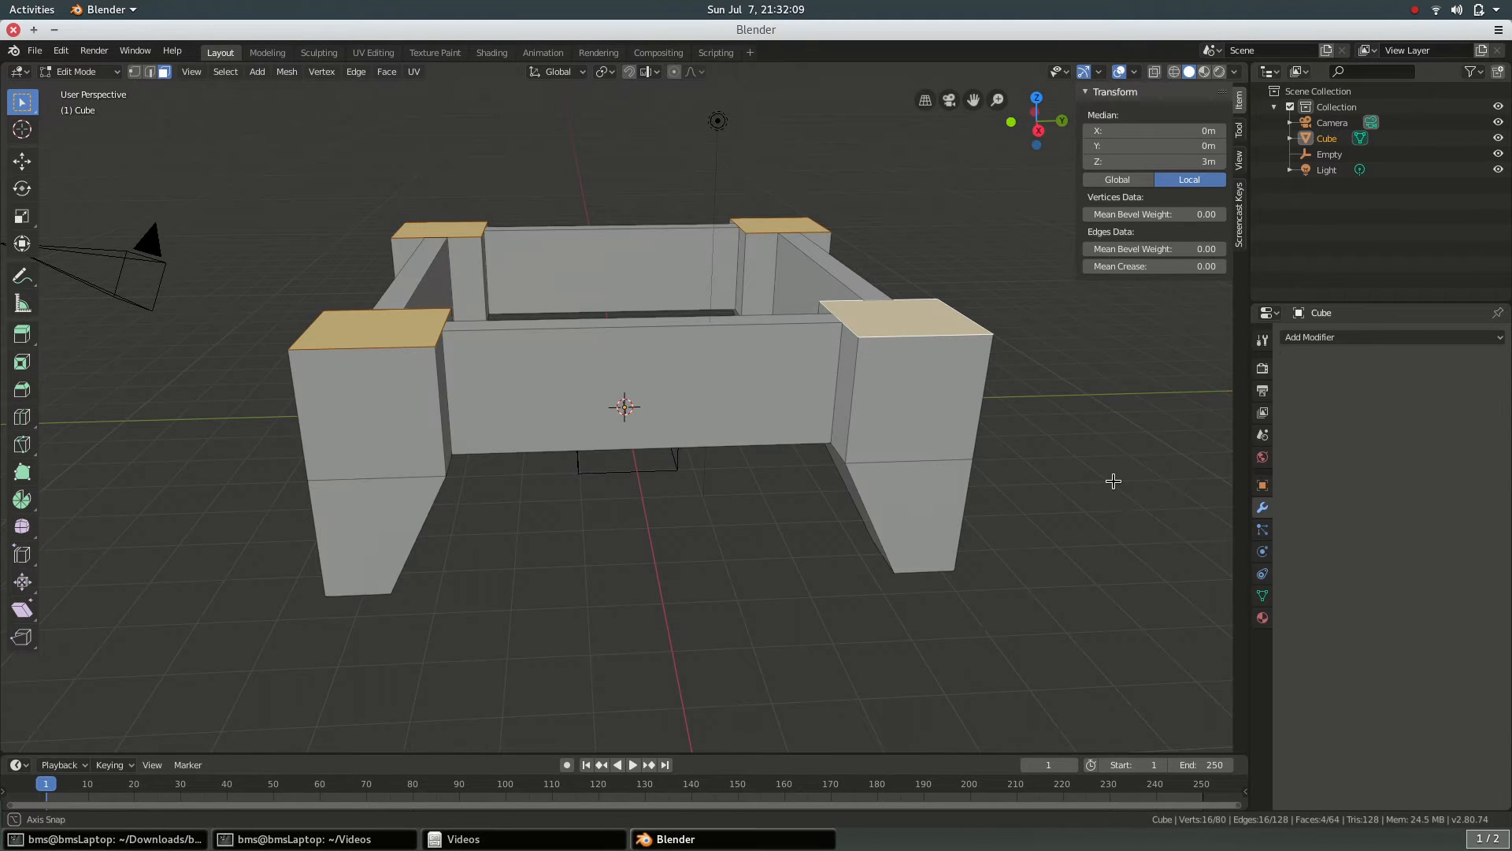
{"action": "middle_click_drag", "start_coordinate": [1114, 481], "coordinate": [1100, 449]}
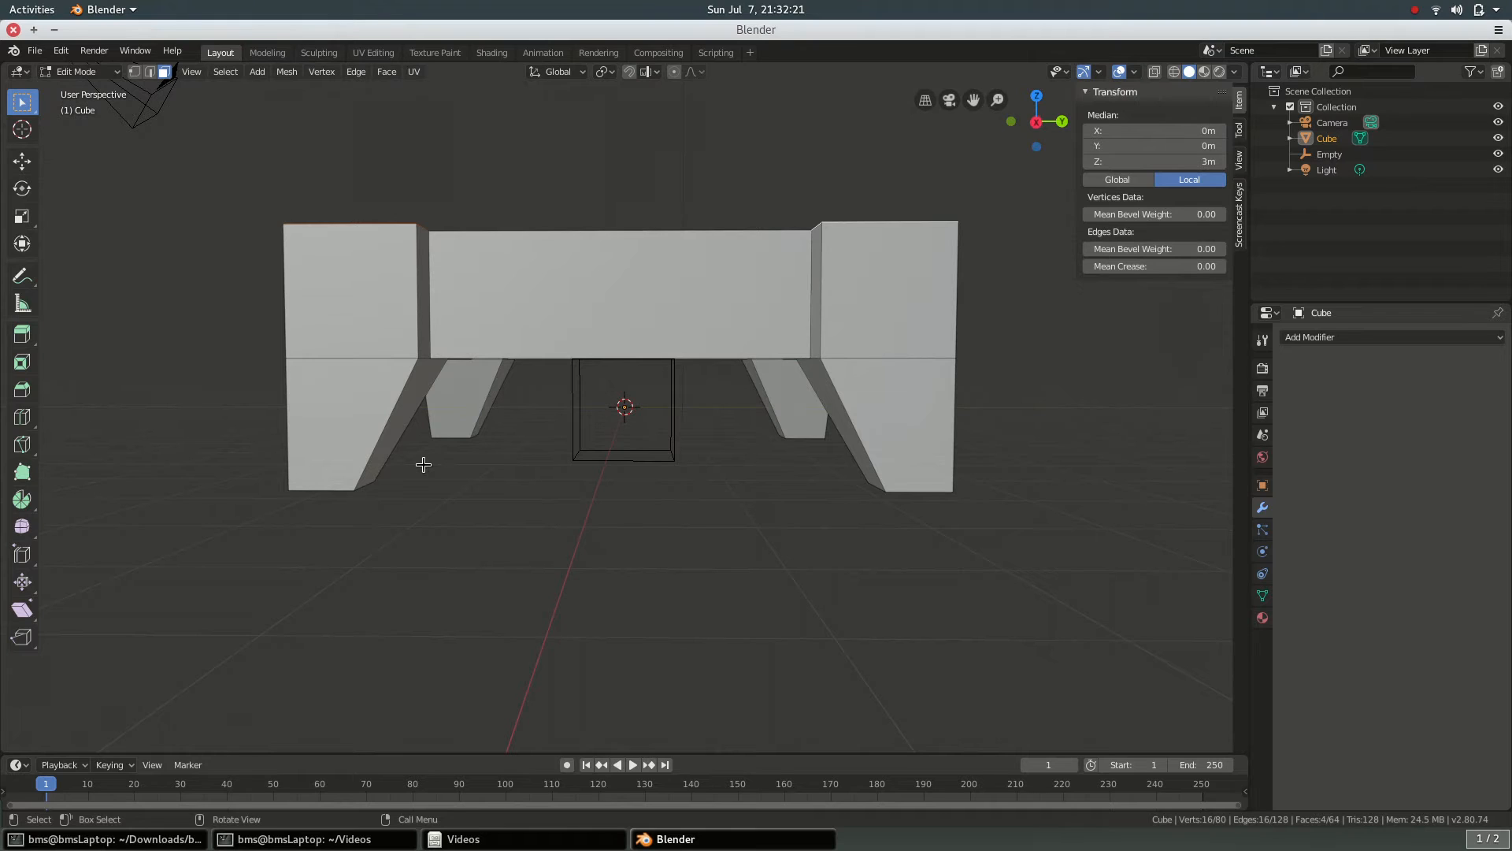
- Add a plane to the mesh at the centre of the four legs
{"action": "key", "text": "shift"}
{"action": "key", "text": "shift+a"}
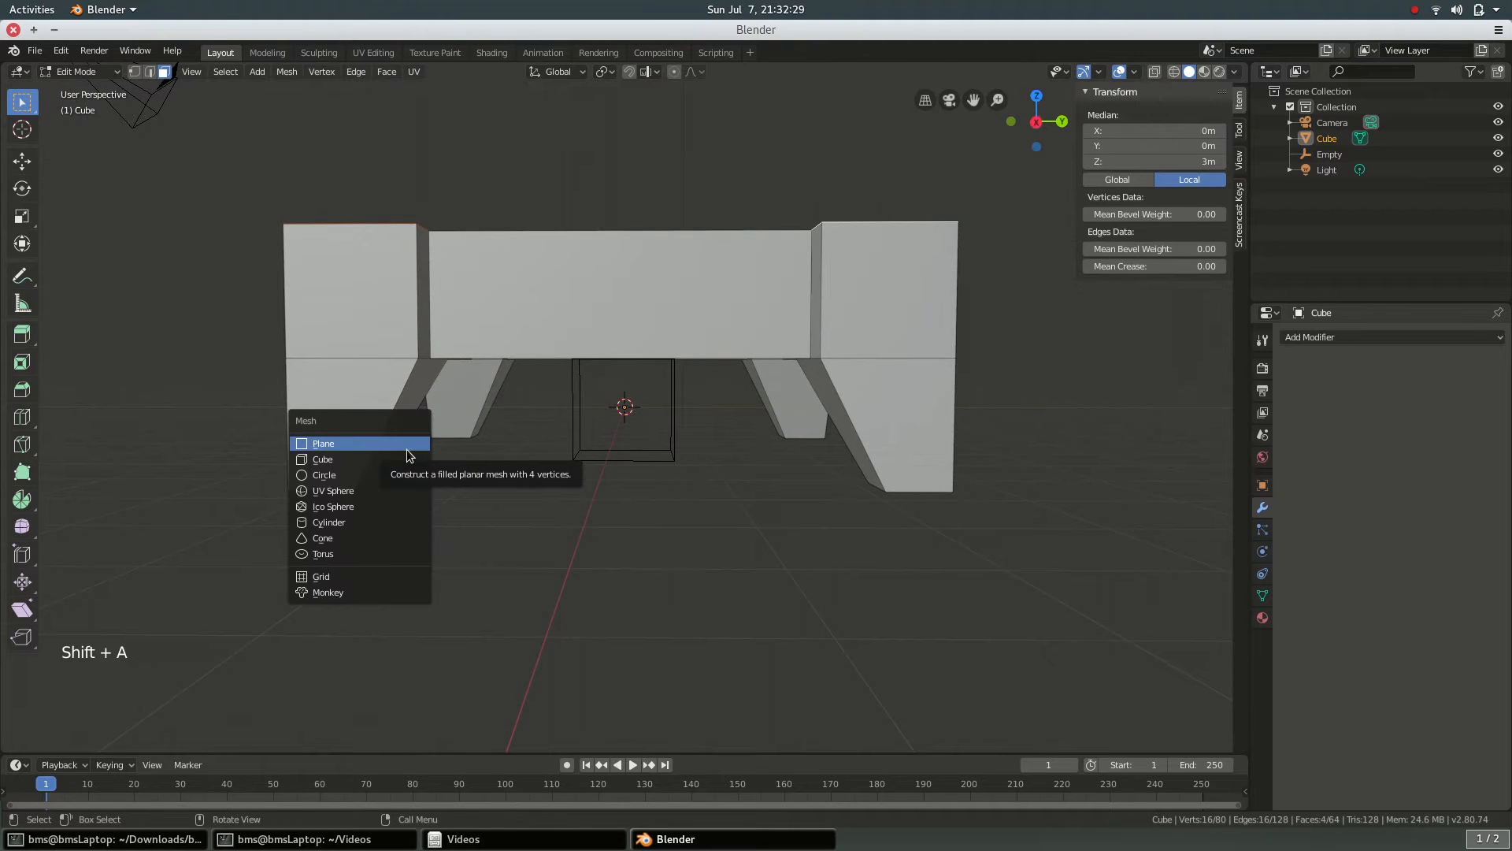
{"action": "left_click", "coordinate": [407, 445]}
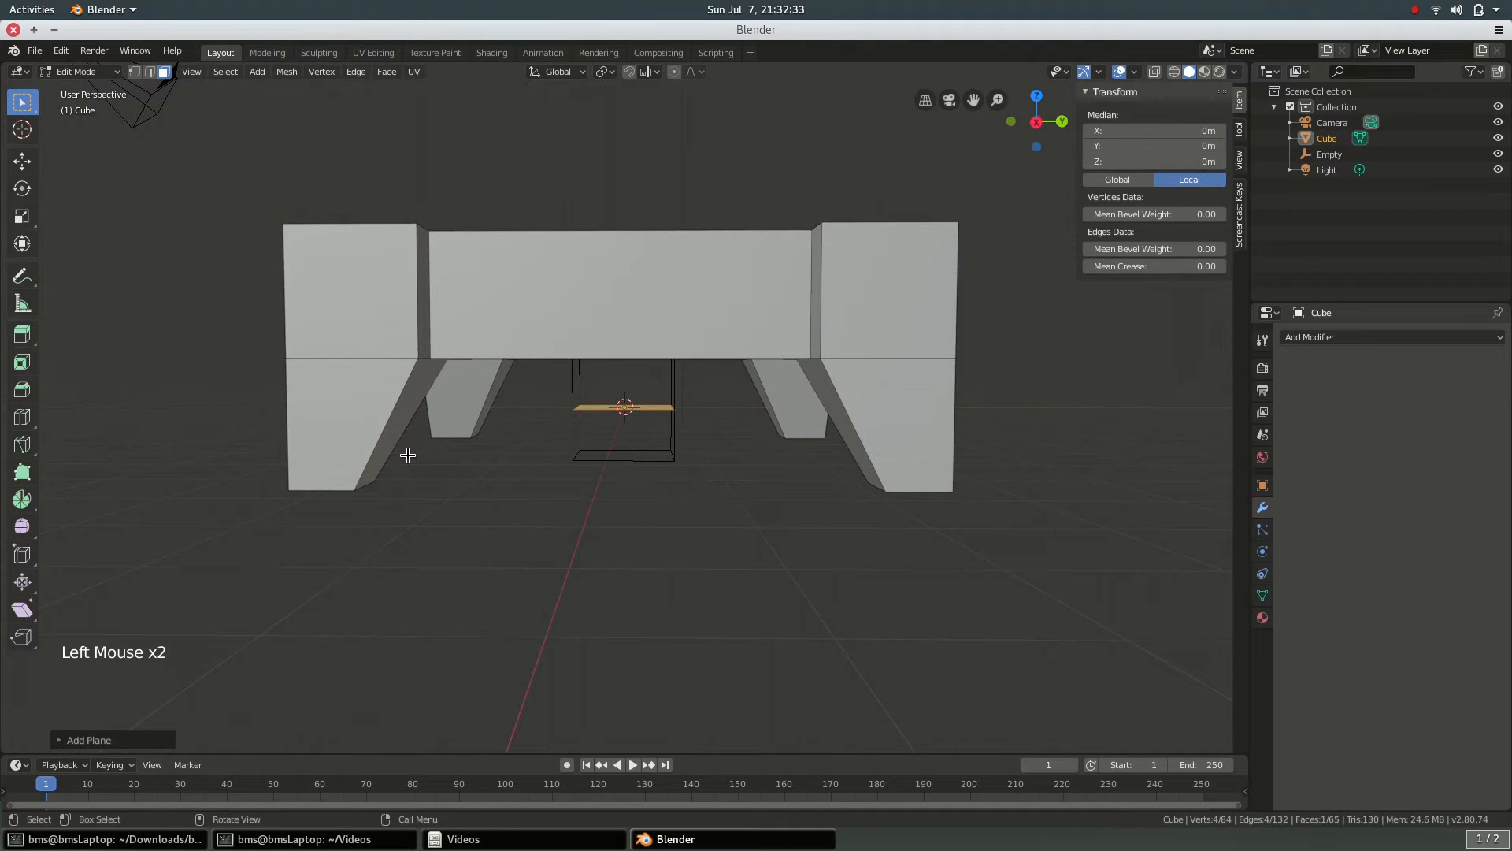
- Try scaling the new plane by a factor of 14, and undo that scaling
{"action": "key", "text": "s"}
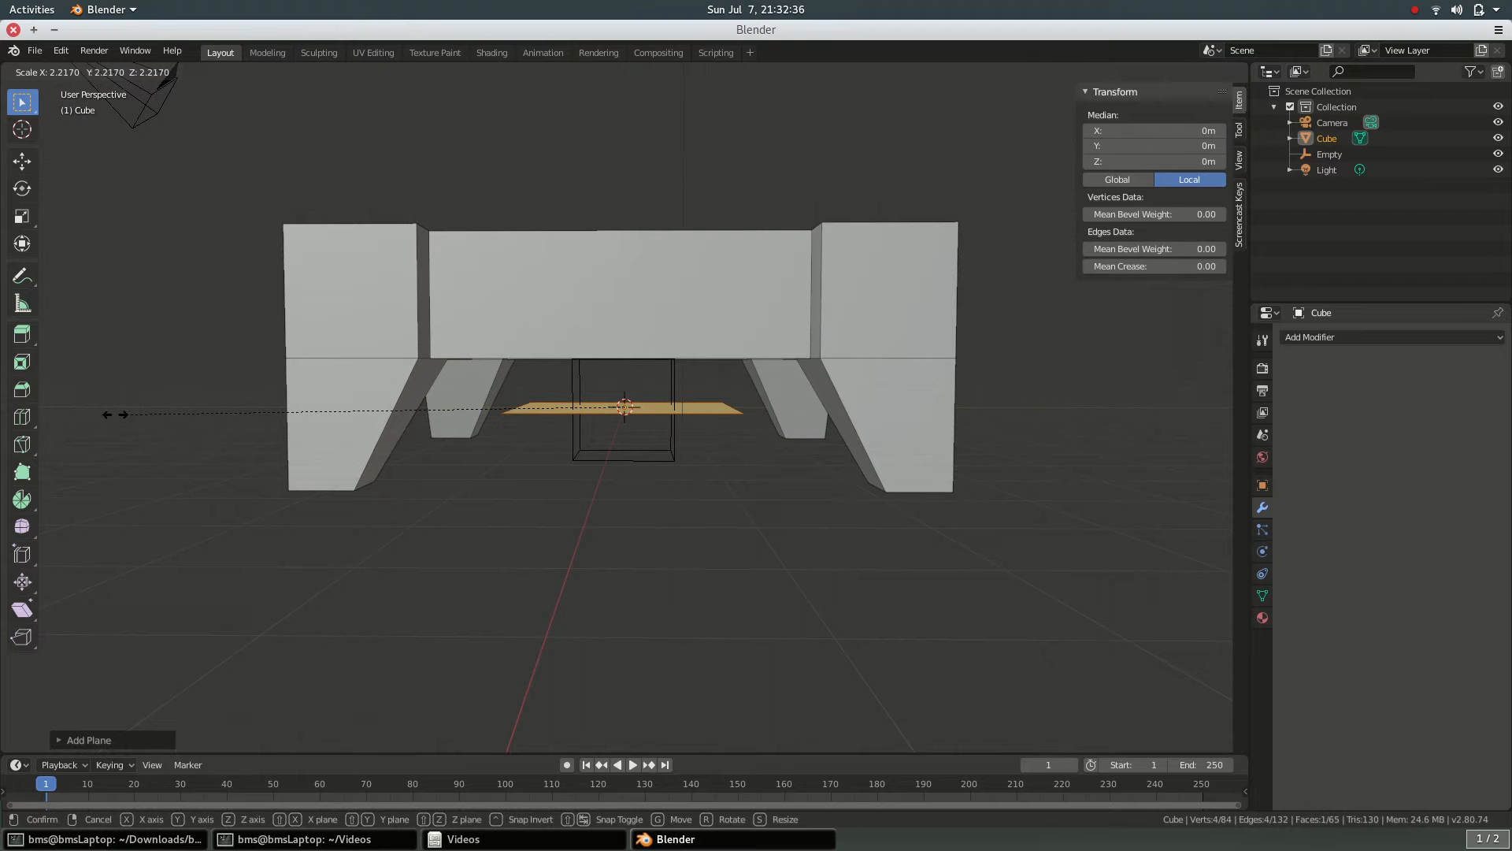
{"action": "type", "text": "14"}
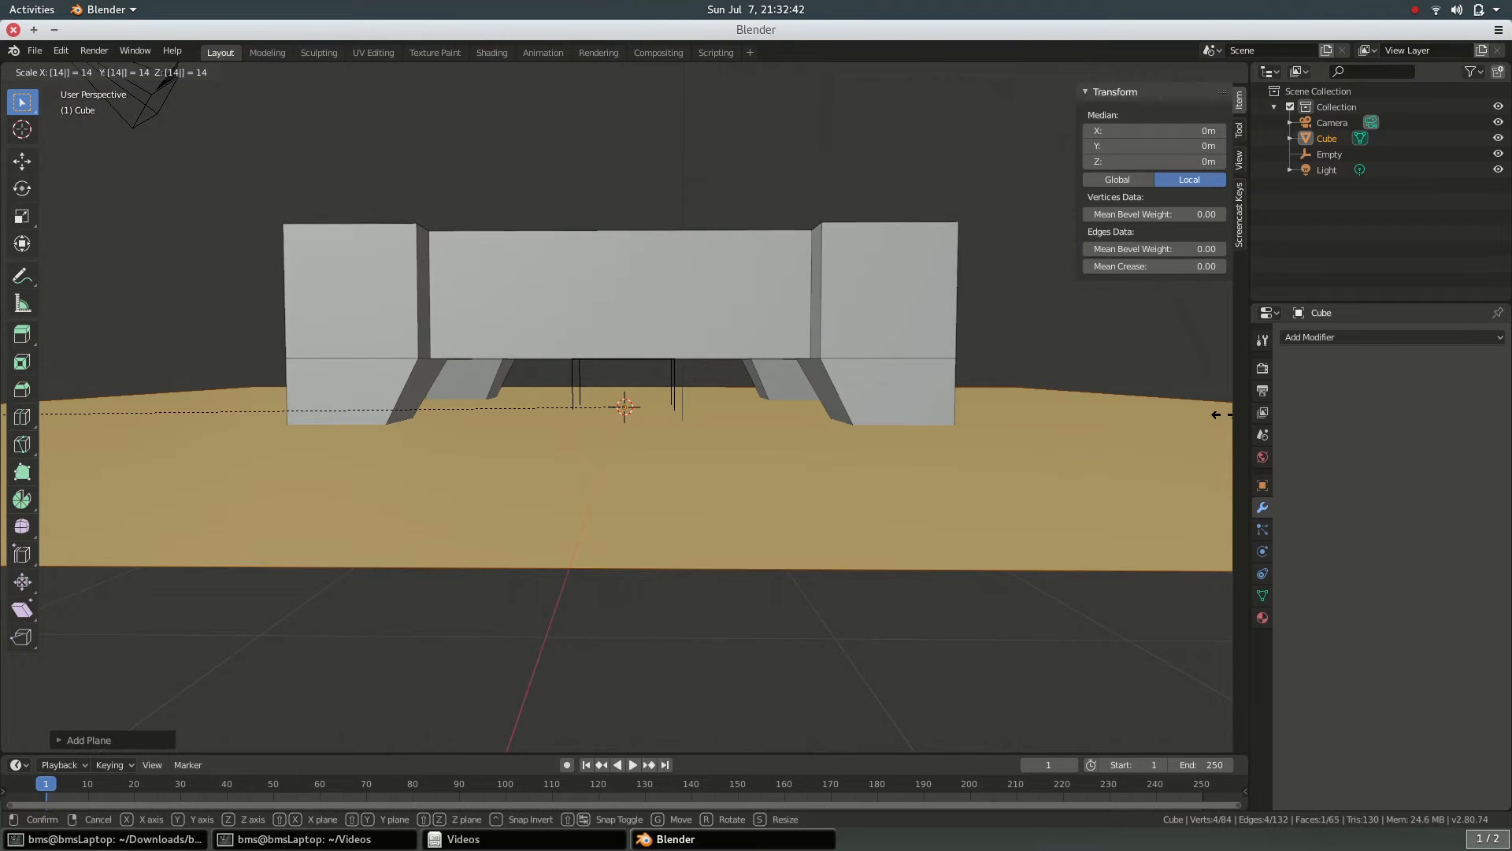
{"action": "key", "text": "Tab"}
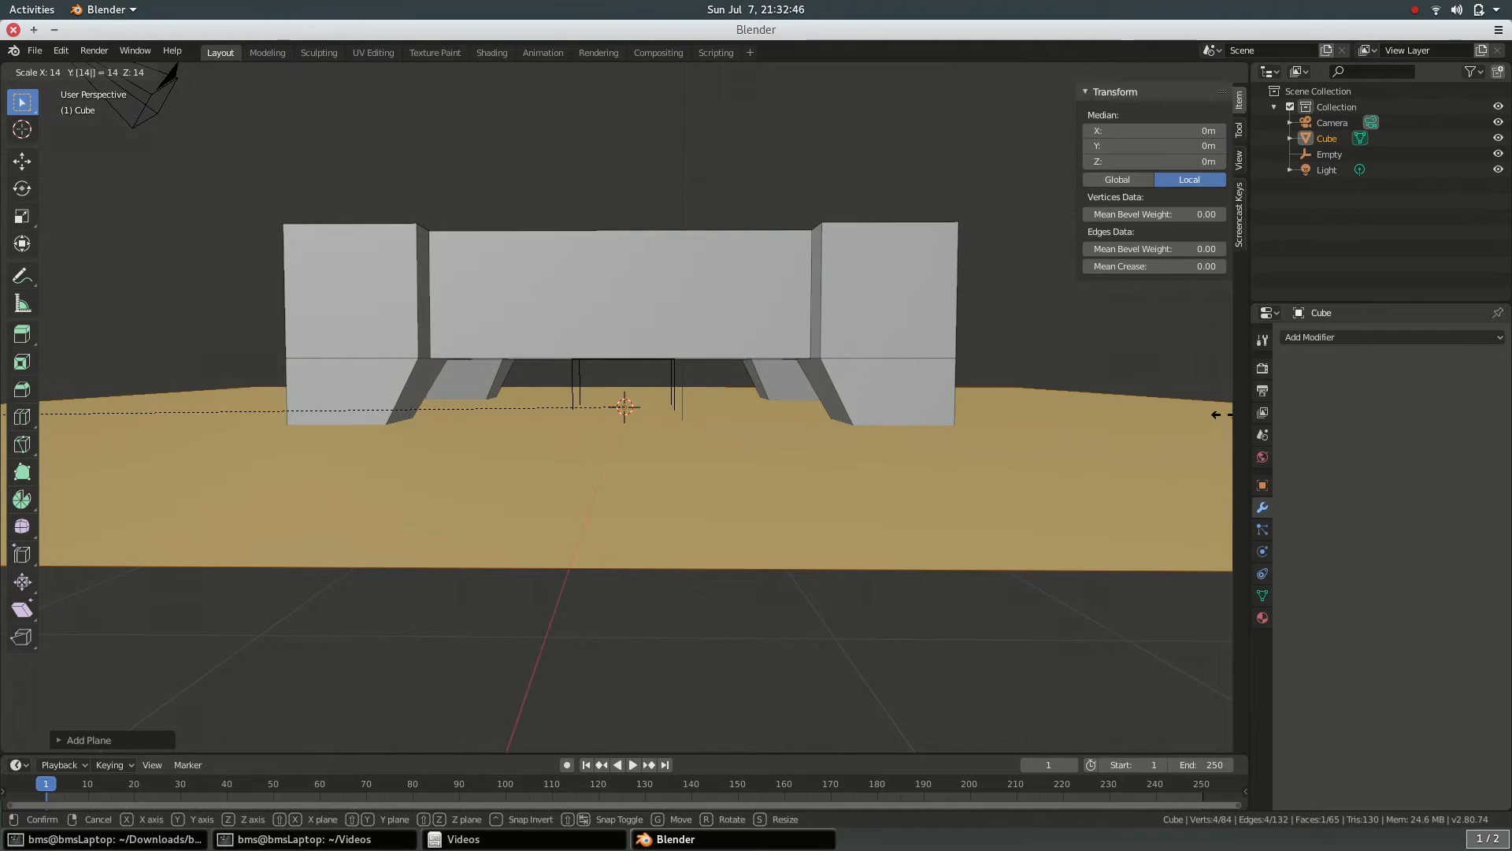
{"action": "key", "text": "Return"}
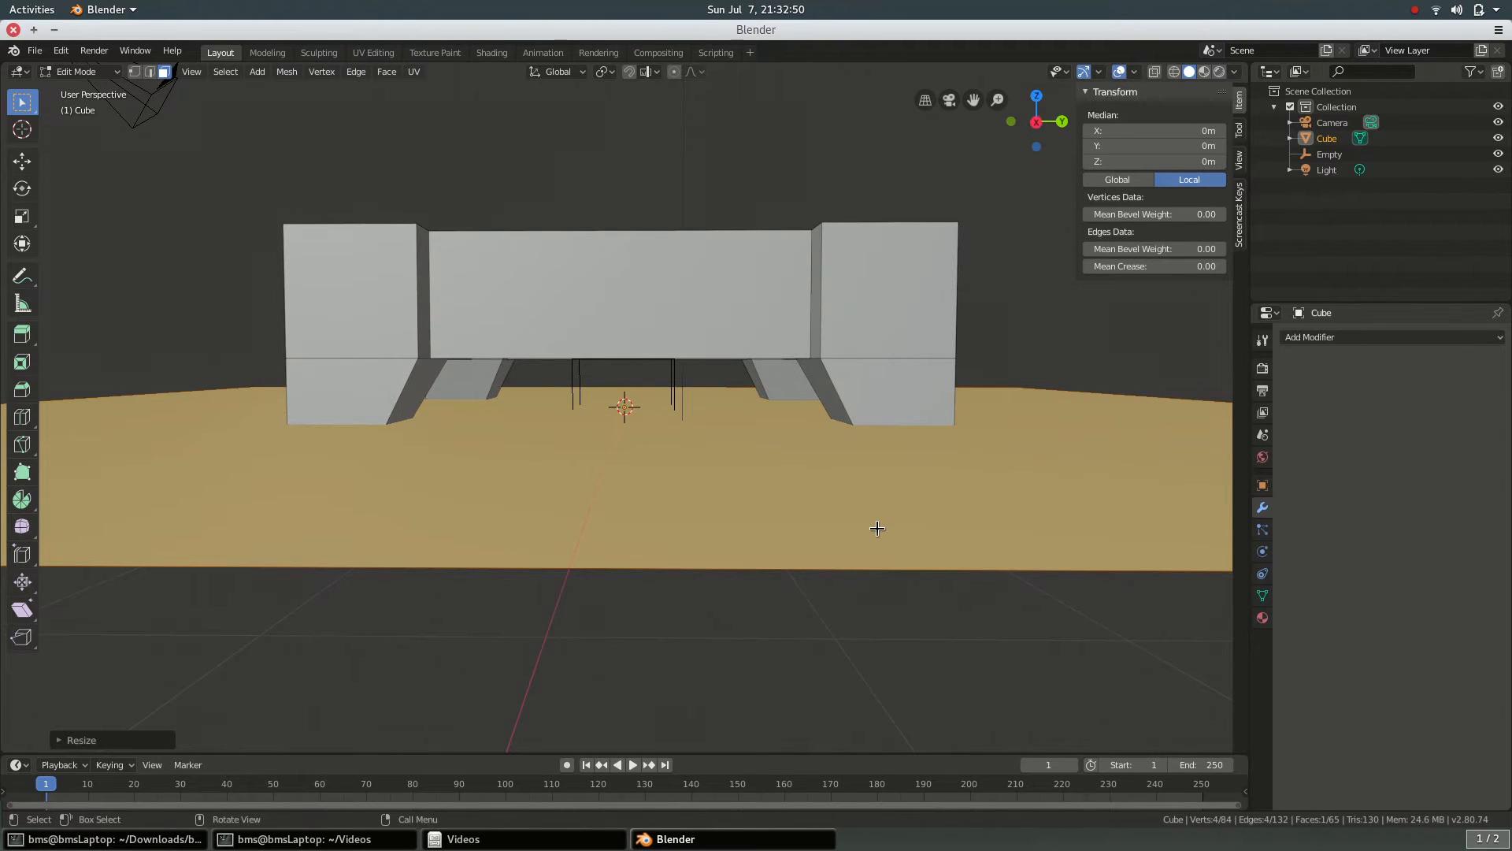
{"action": "scroll", "coordinate": [878, 528], "scroll_direction": "down", "scroll_amount": 3}
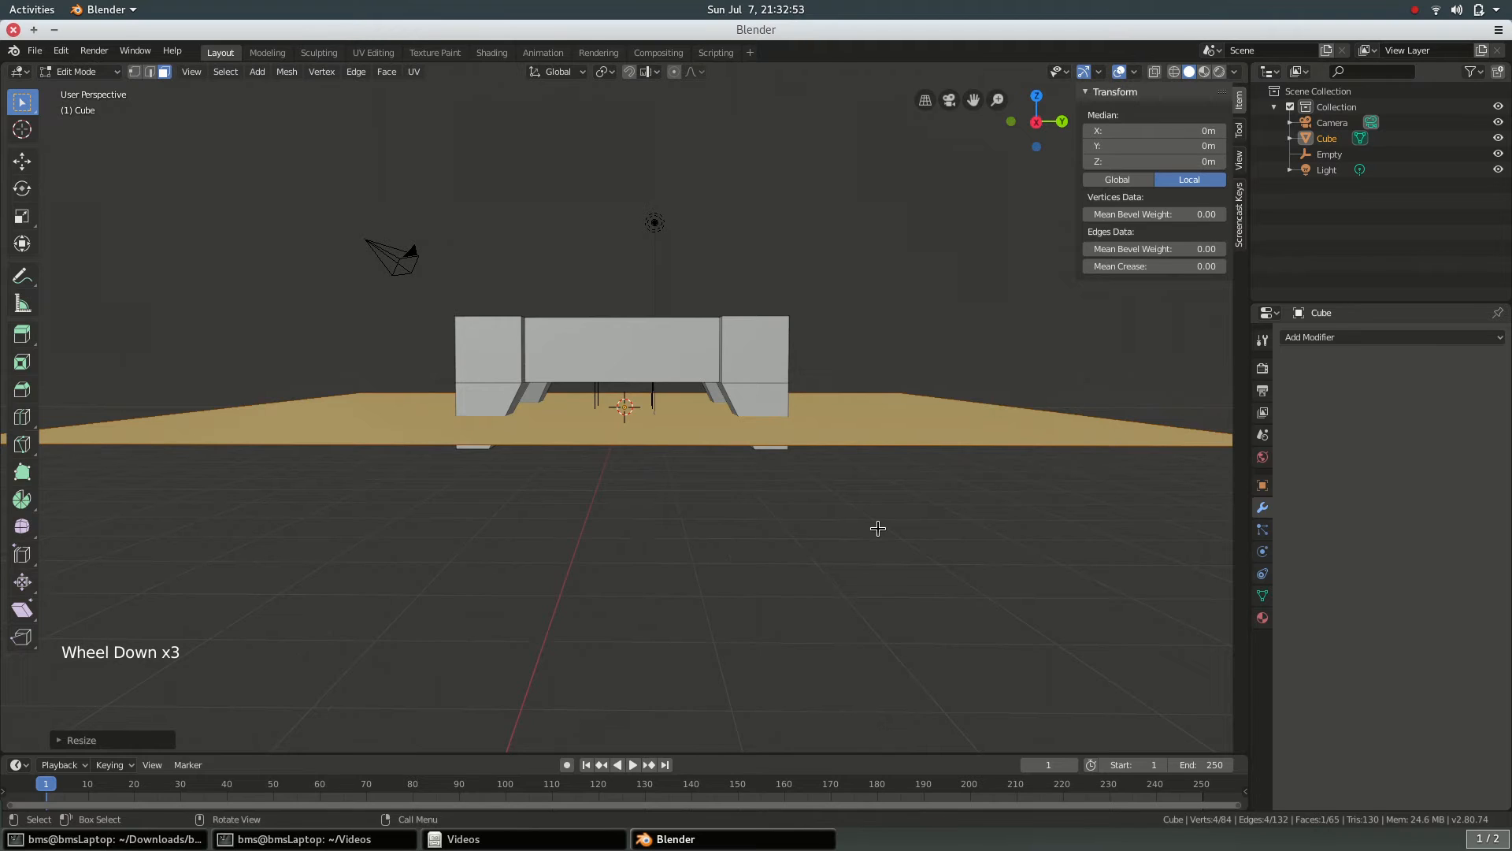
{"action": "key", "text": "ctrl+z"}
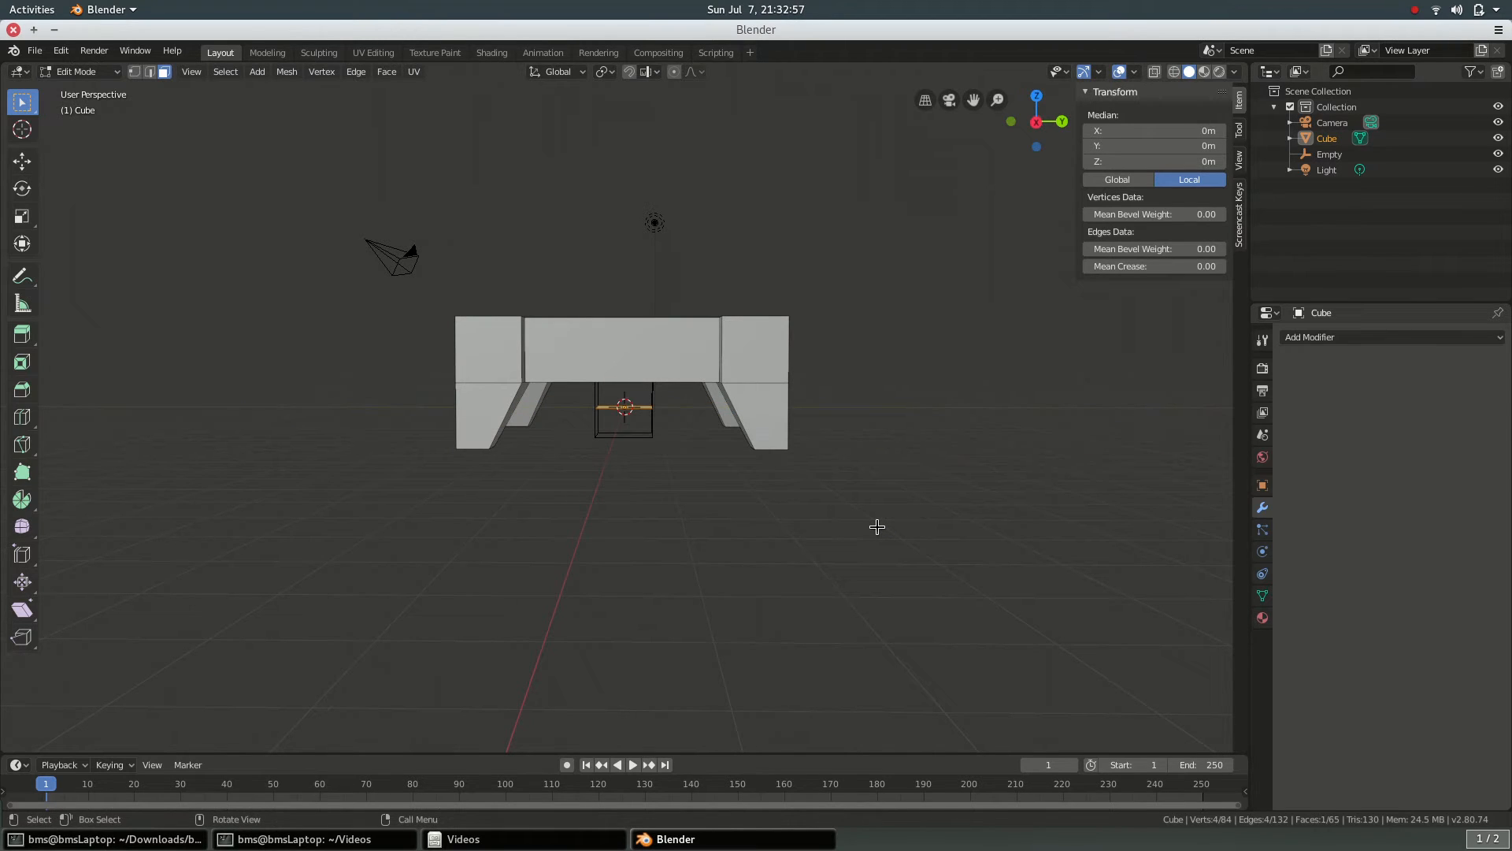
- Scale the new plane by a factor of 7 in X and Y
{"action": "key", "text": "s"}
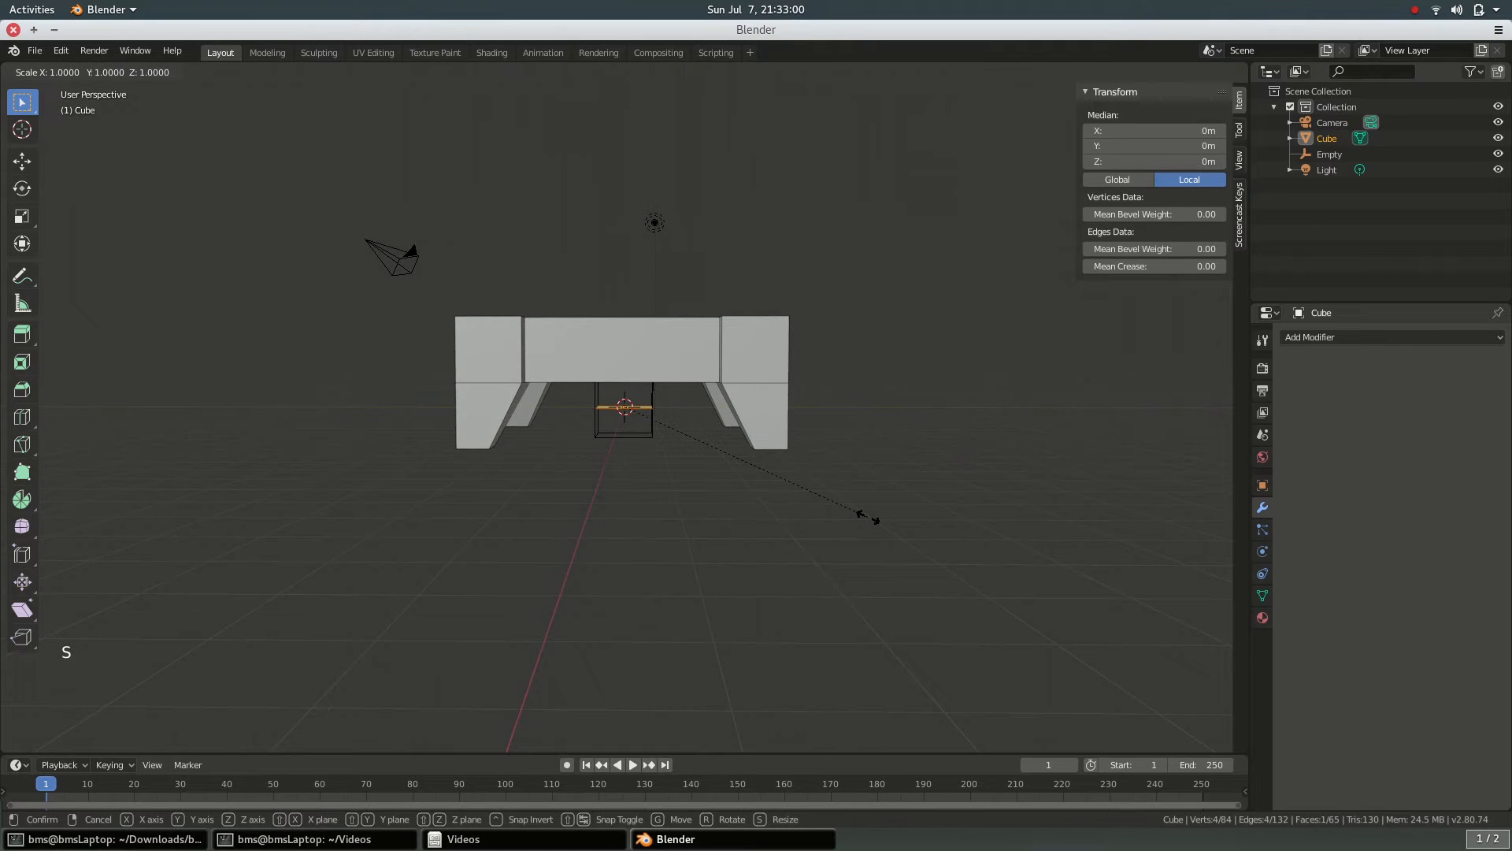
{"action": "type", "text": "7"}
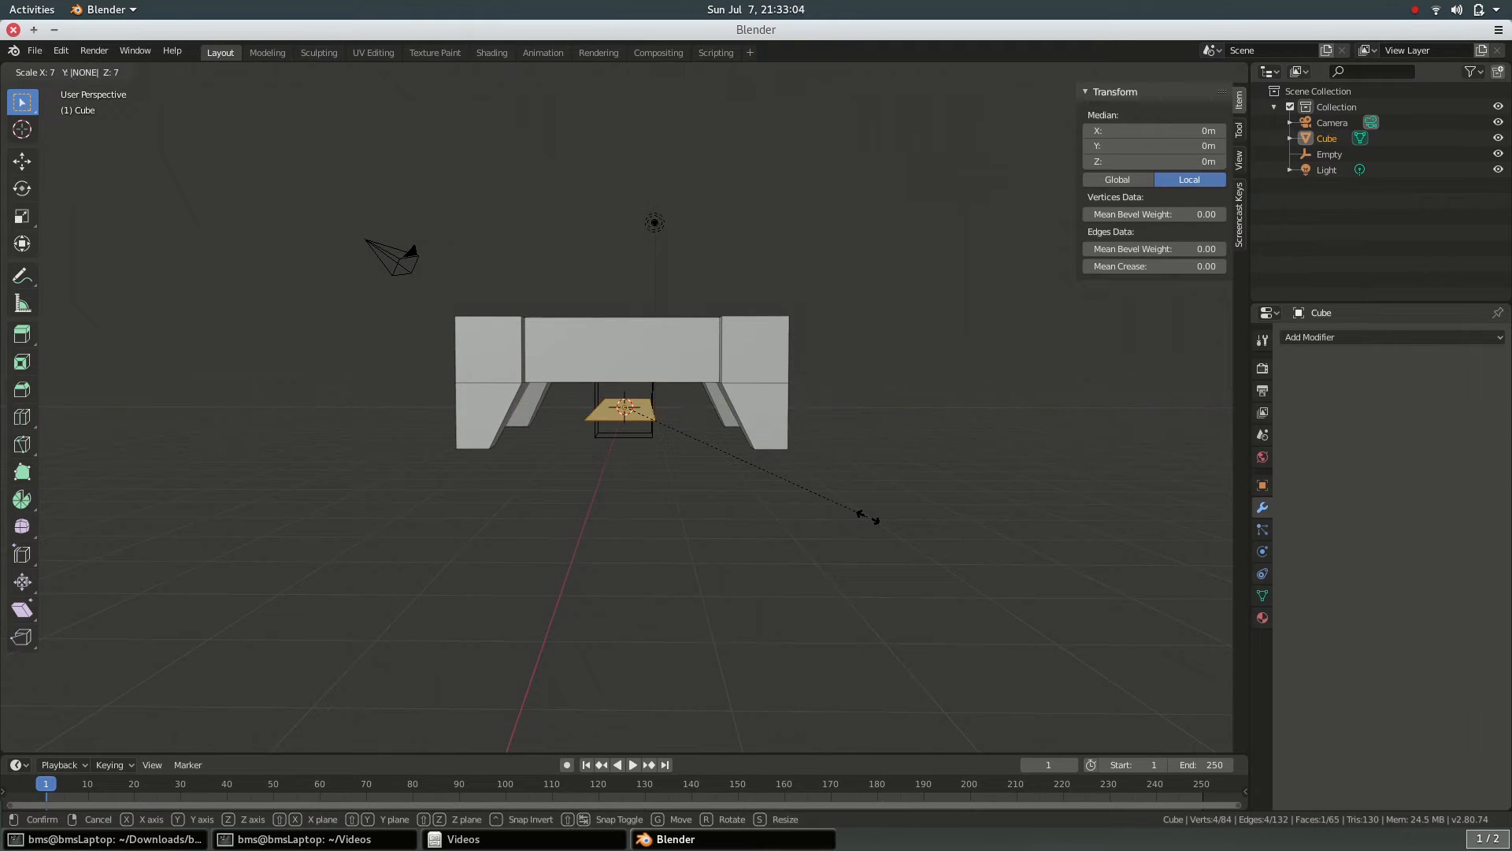
{"action": "type", "text": "7"}
{"action": "key", "text": "Return"}
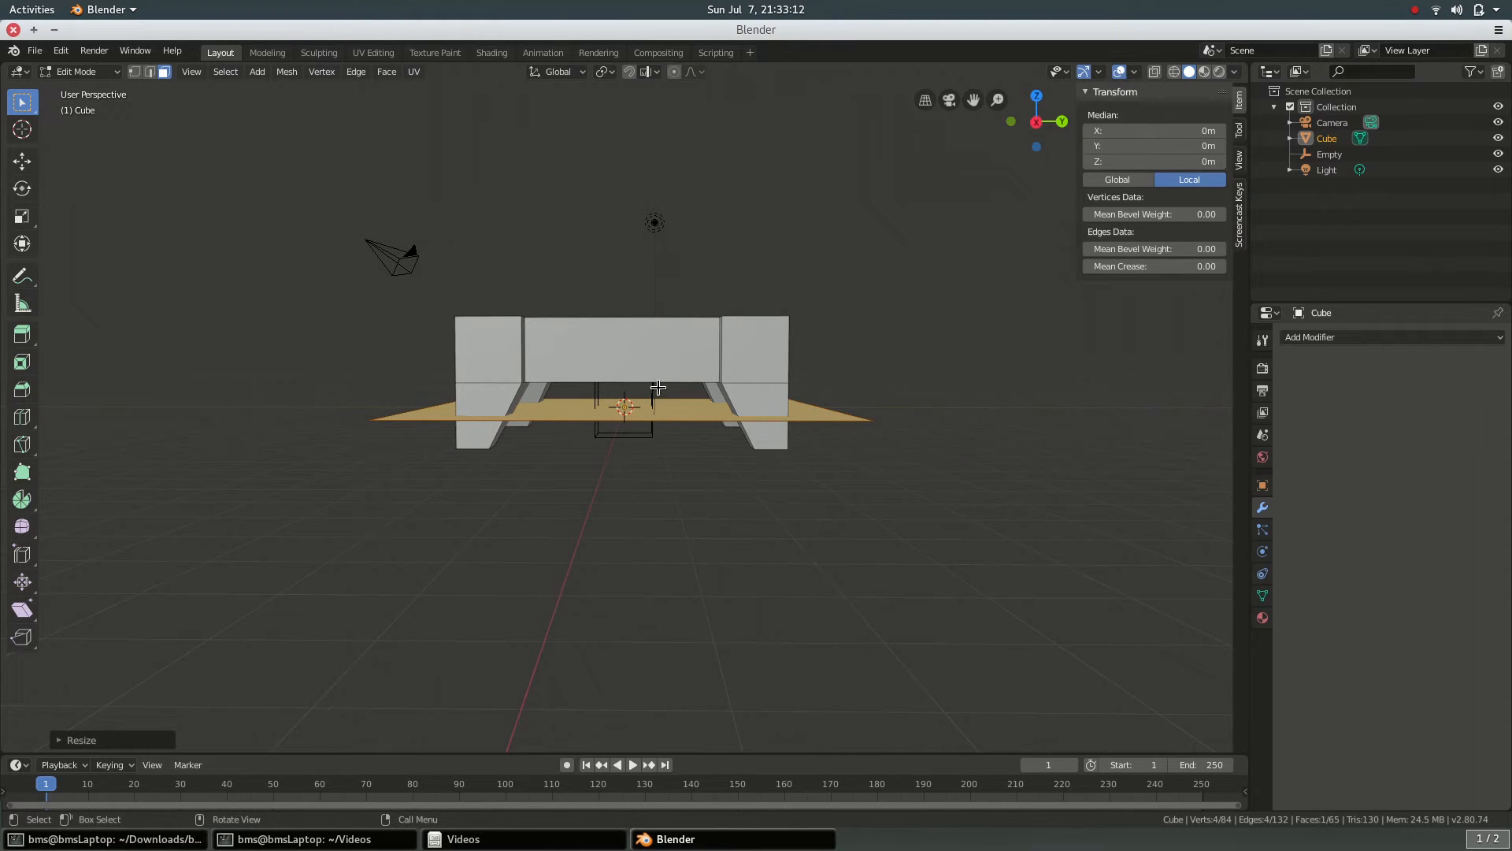
- Turn on snapping, select the whole plane and move it 3 m up along Z in solid shading
{"action": "left_click", "coordinate": [630, 73]}
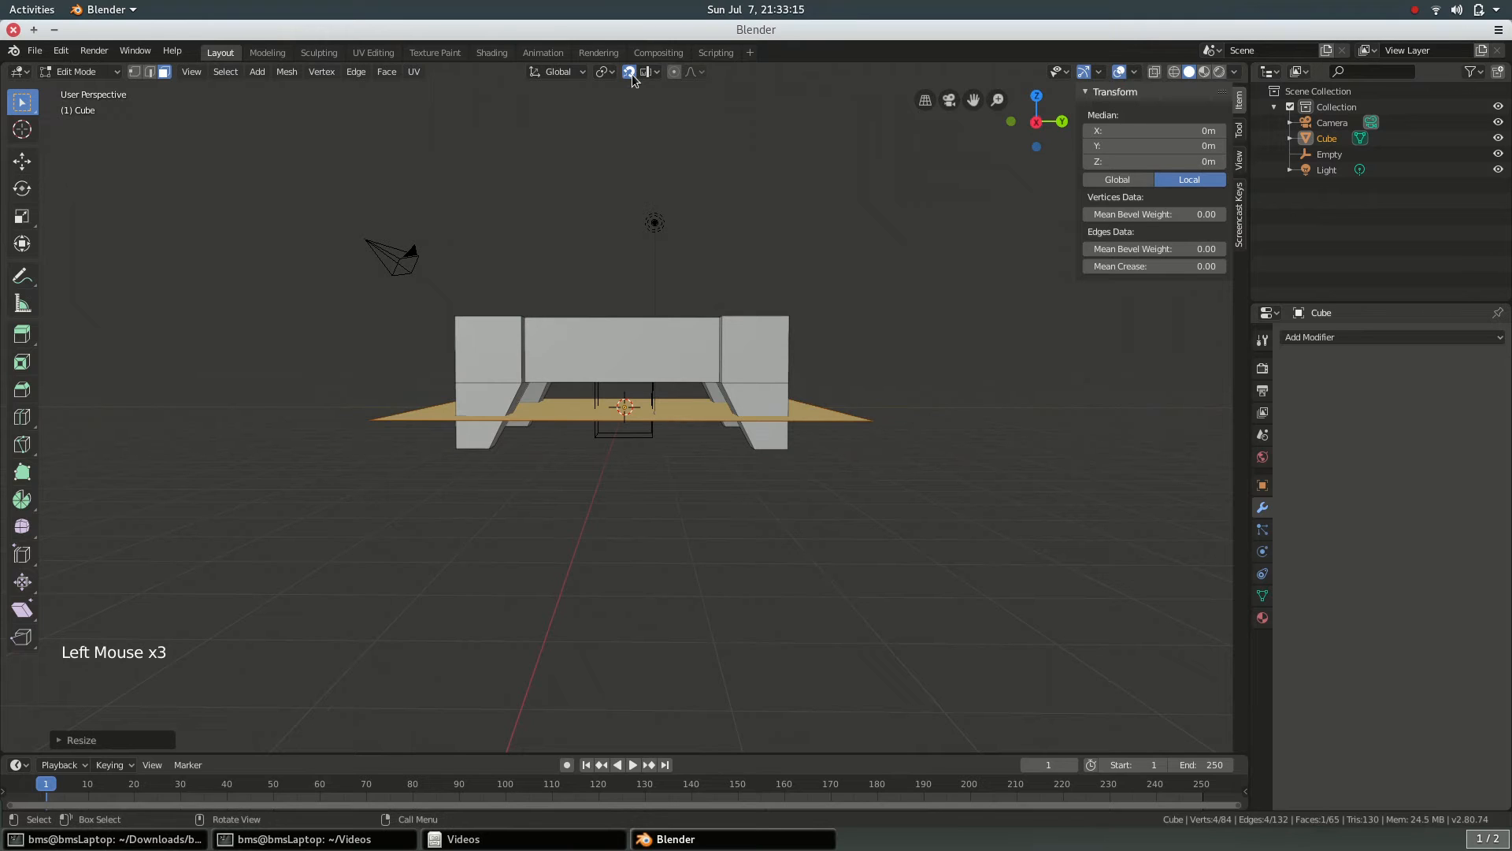
{"action": "left_click", "coordinate": [643, 363]}
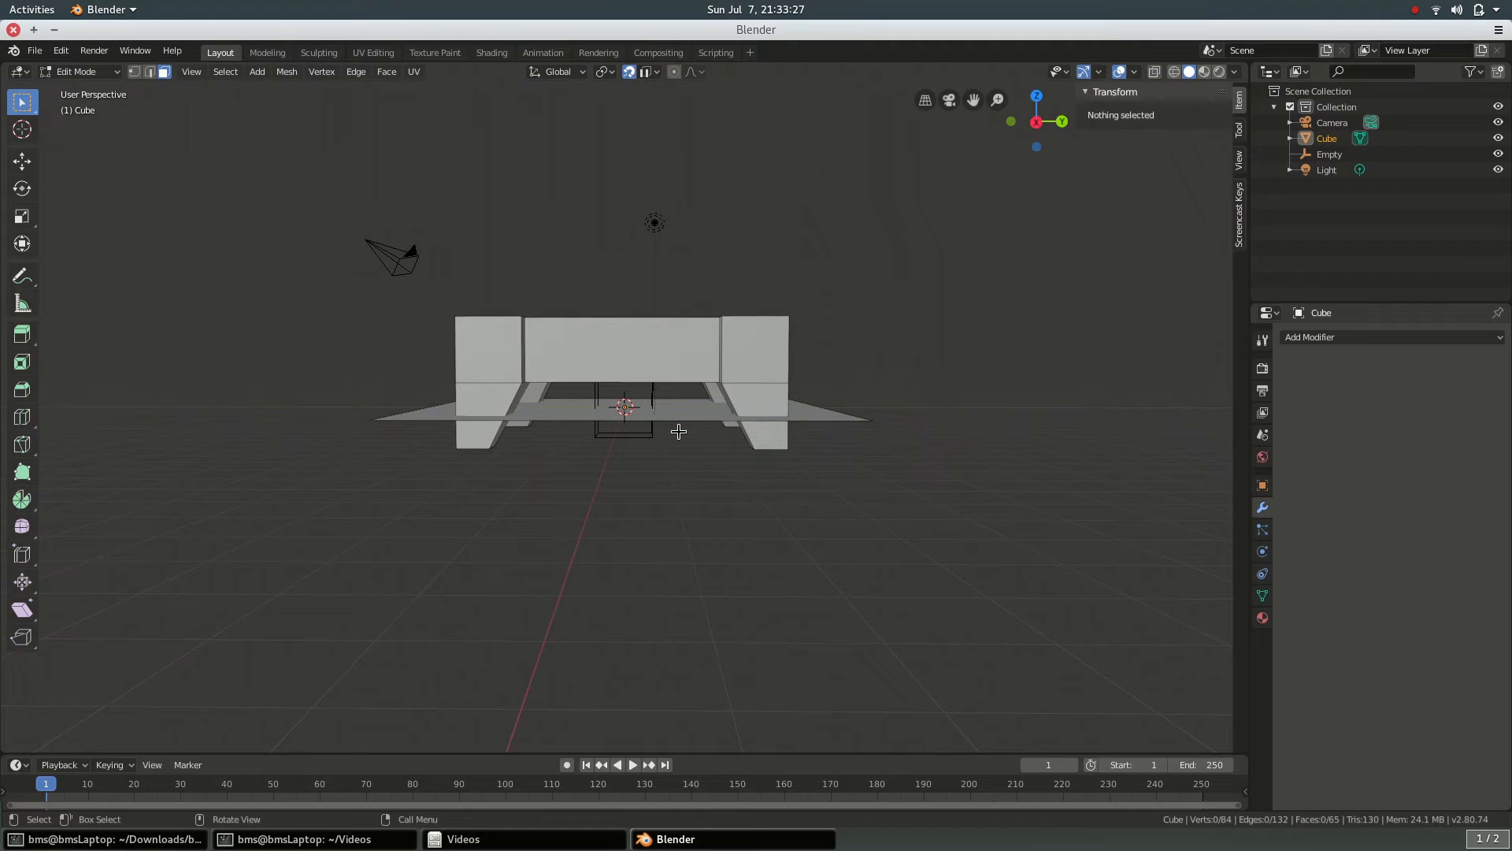
{"action": "left_click", "coordinate": [693, 420]}
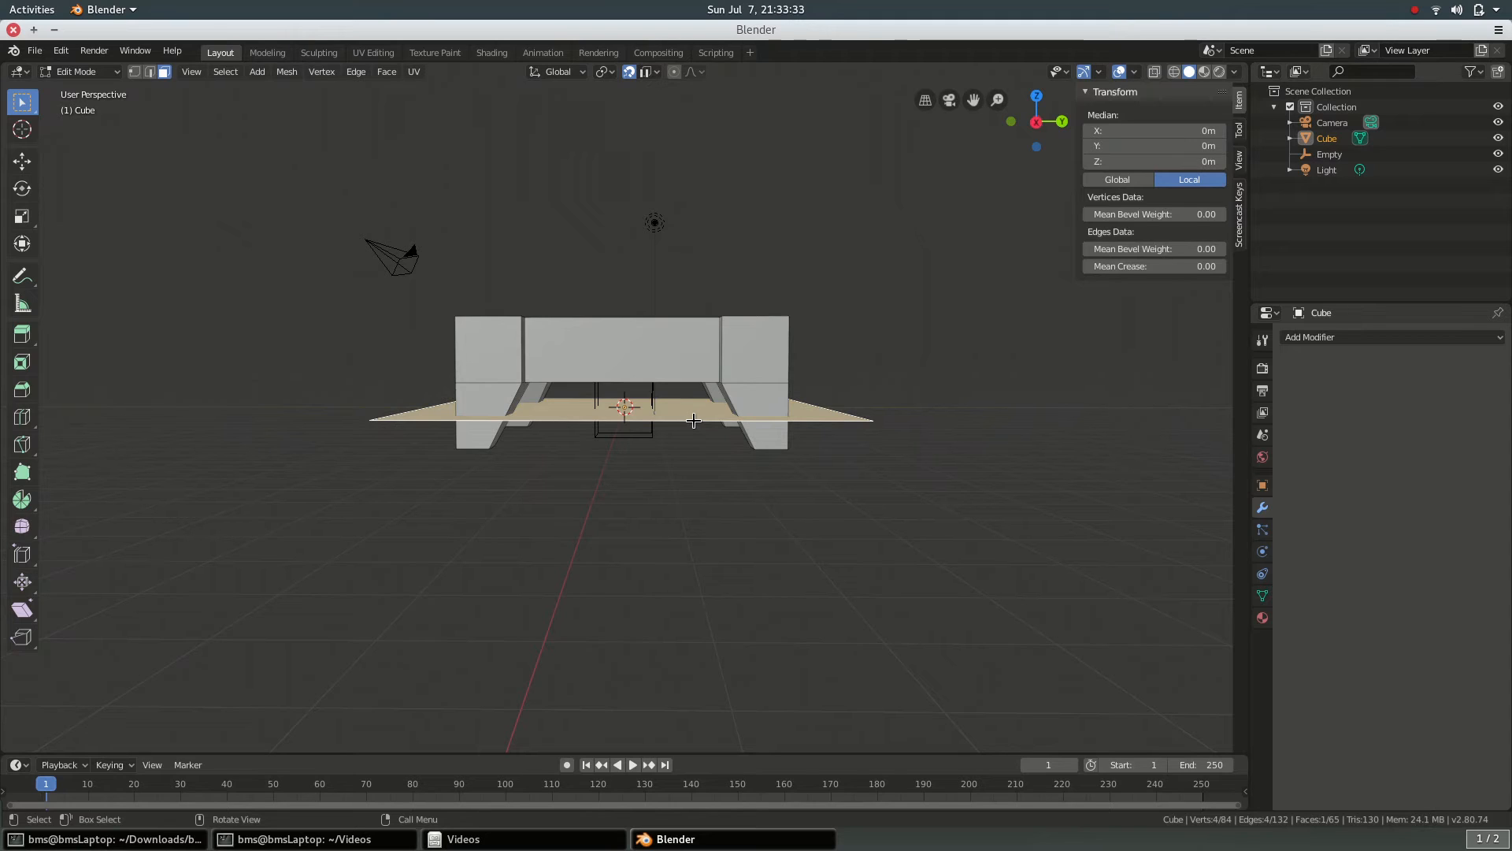
{"action": "key", "text": "l"}
{"action": "key", "text": "z"}
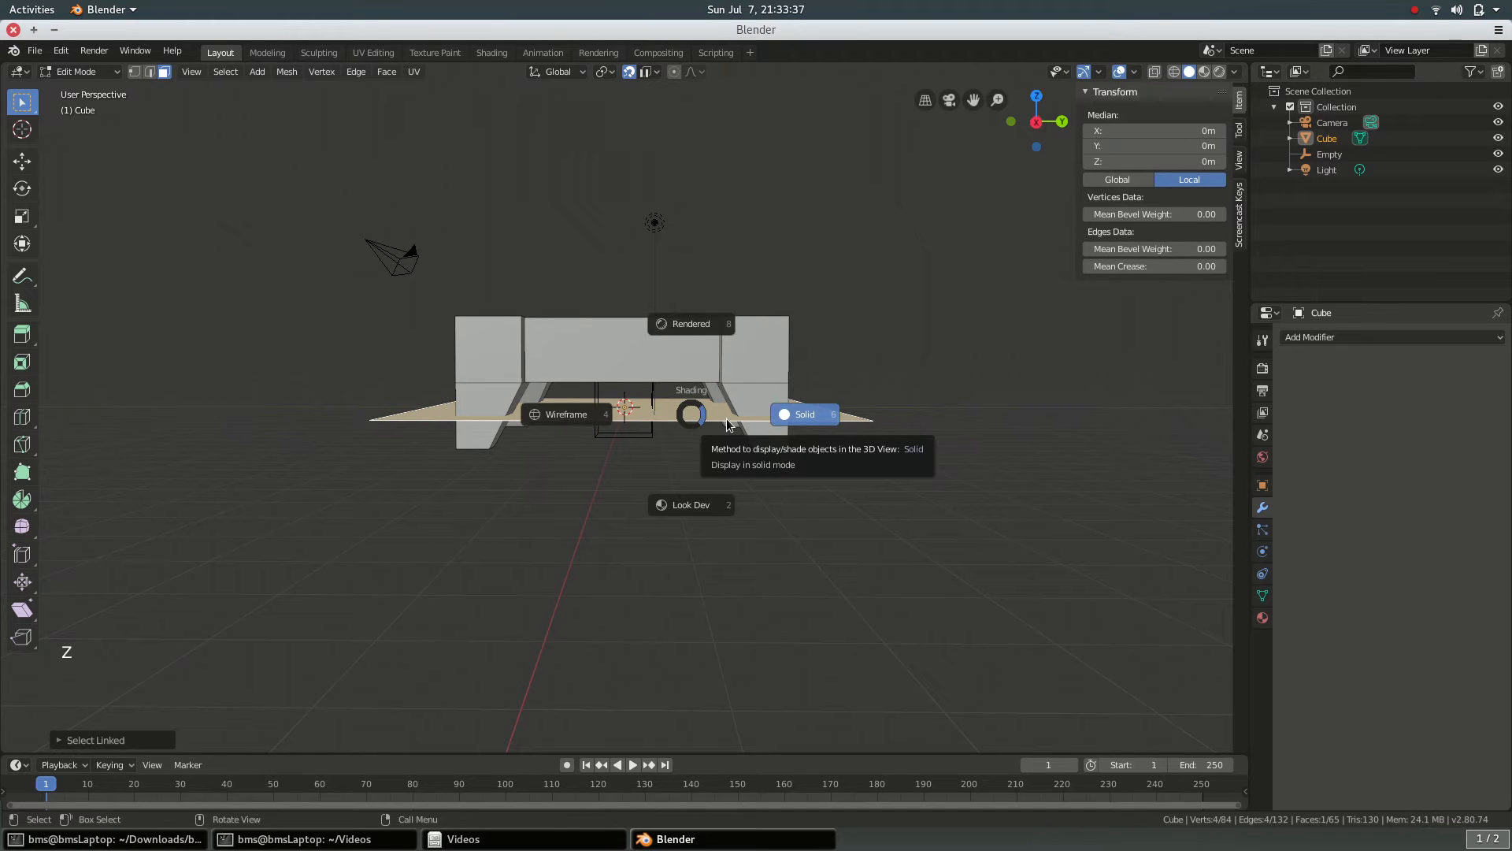
{"action": "left_click", "coordinate": [727, 419]}
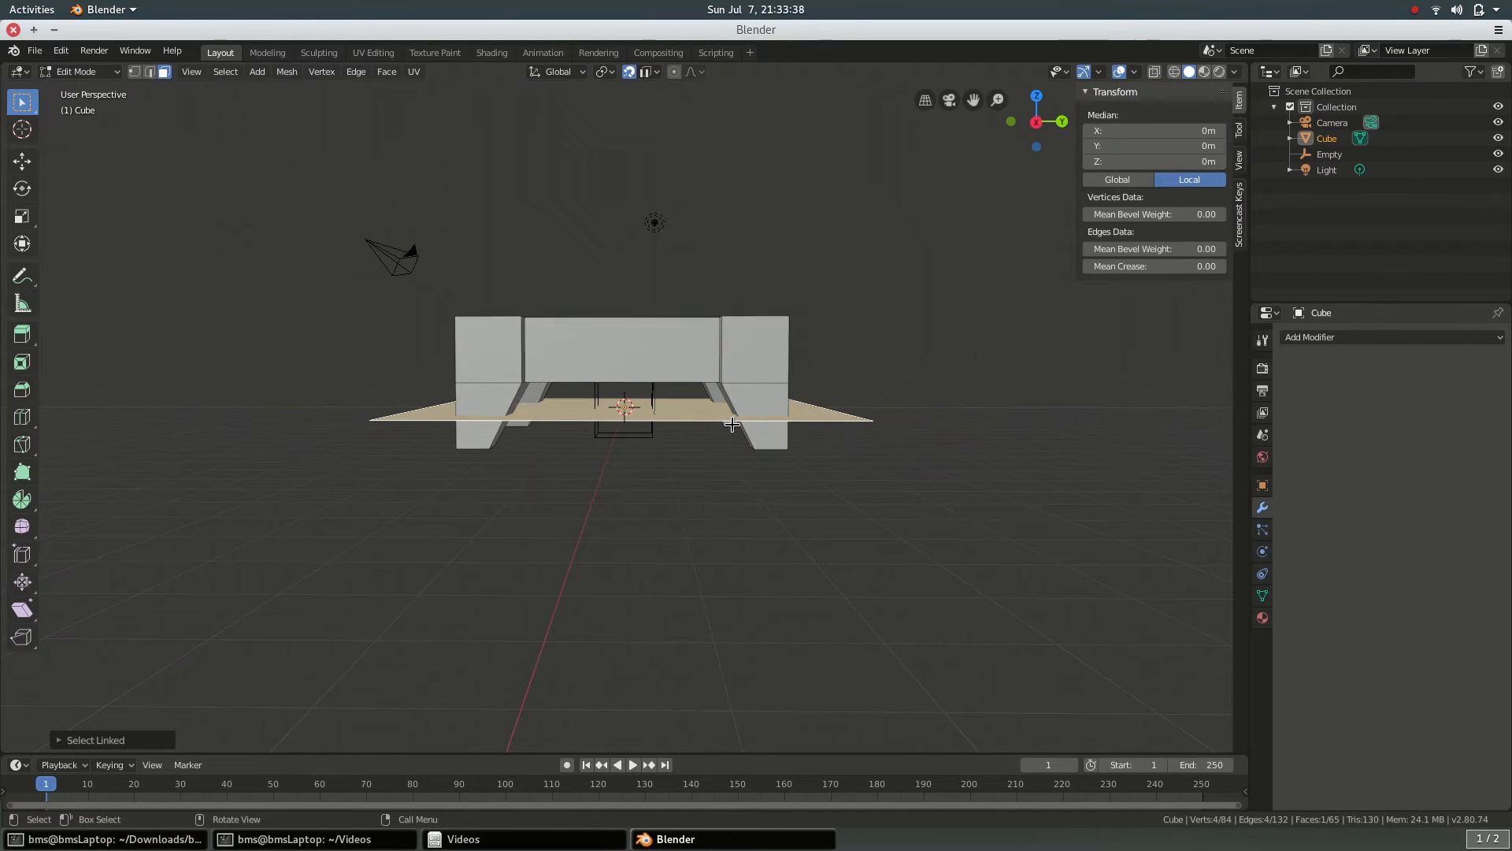
{"action": "key", "text": "g"}
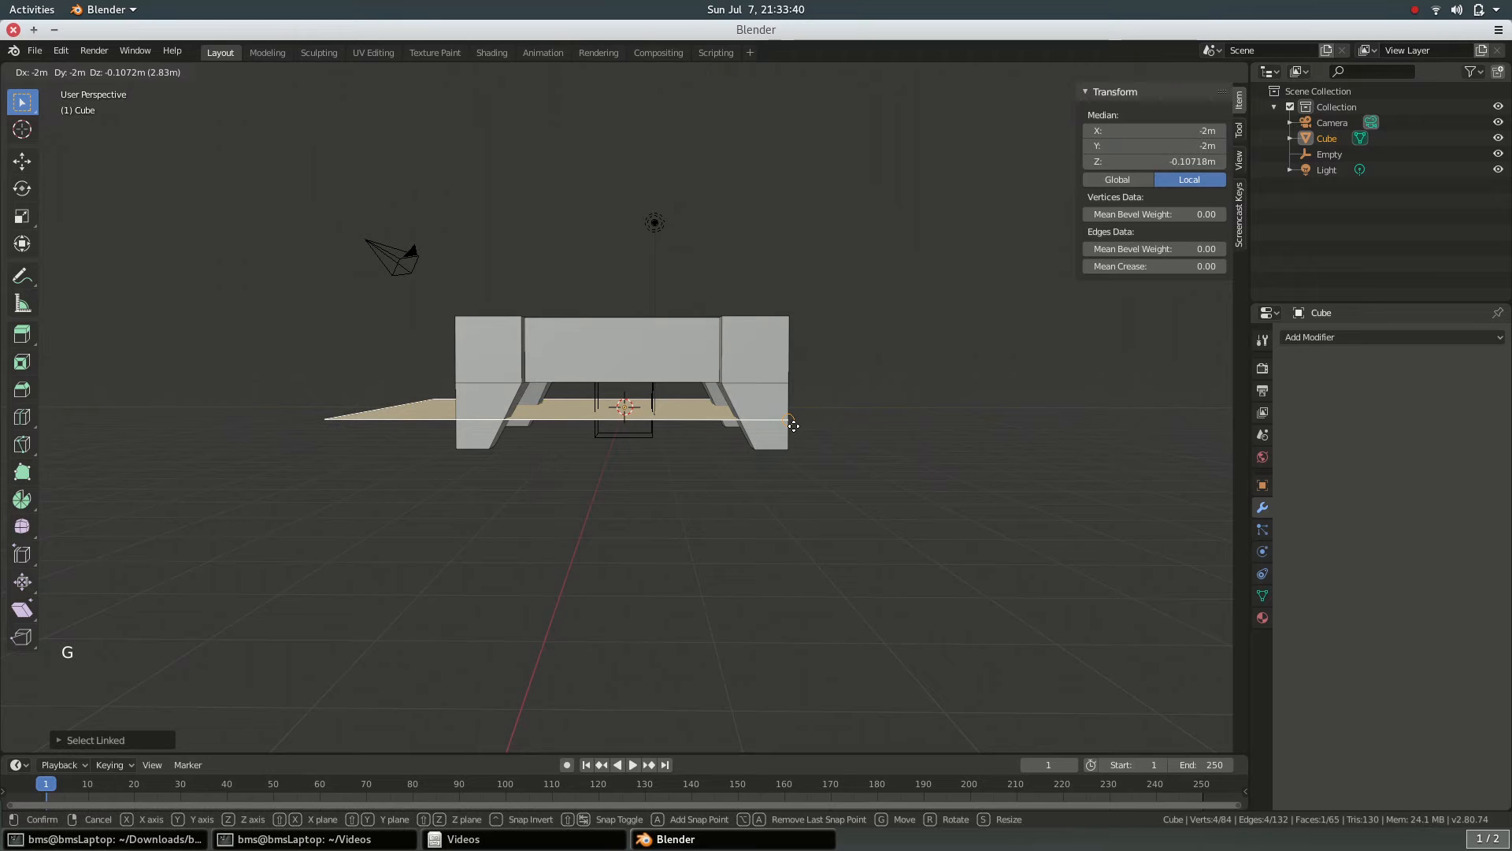
{"action": "key", "text": "z"}
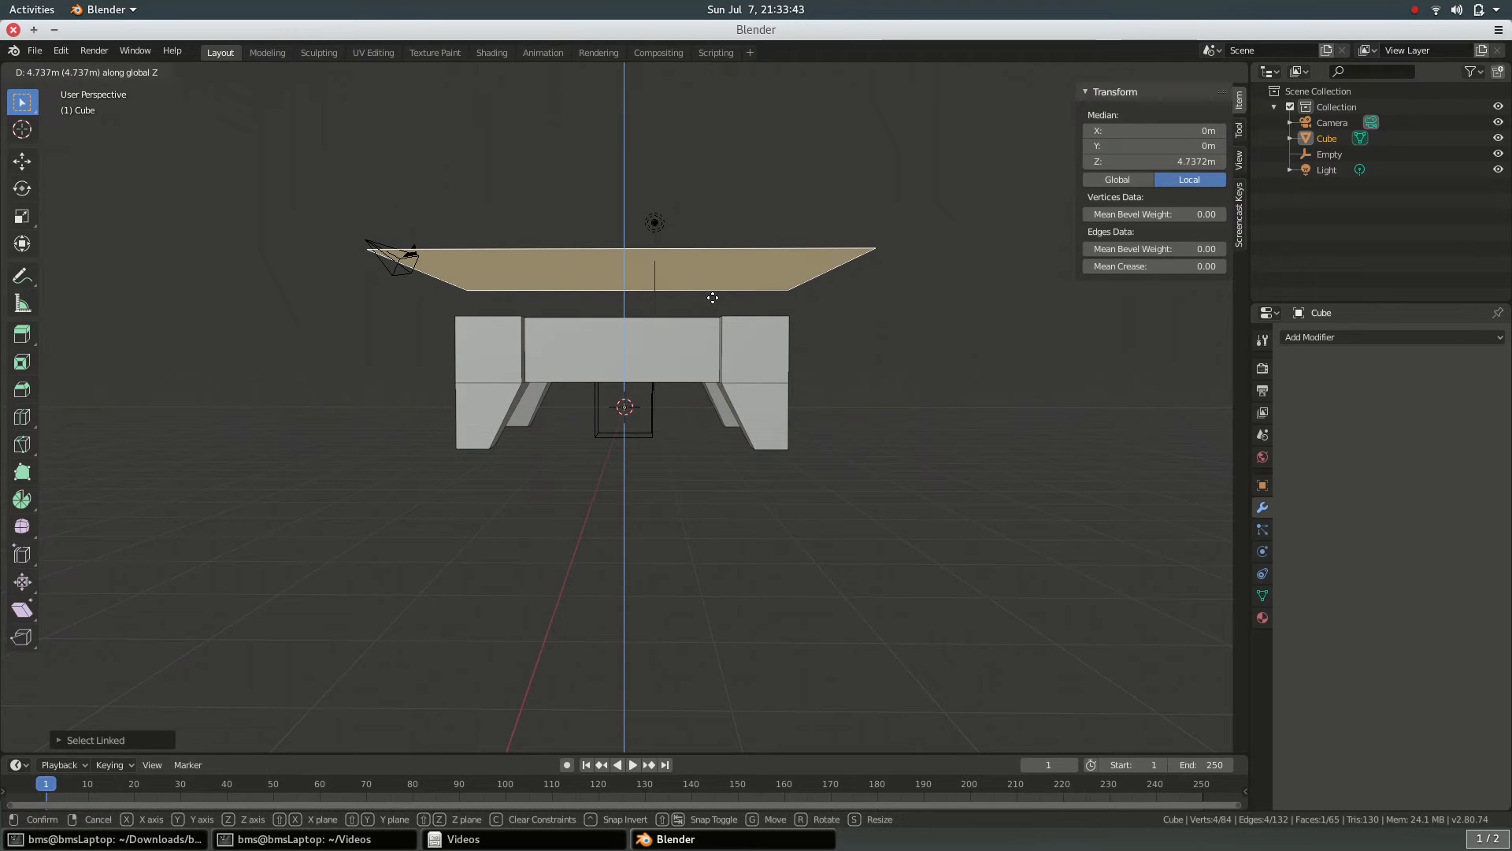
{"action": "type", "text": "3m"}
{"action": "key", "text": "Return"}
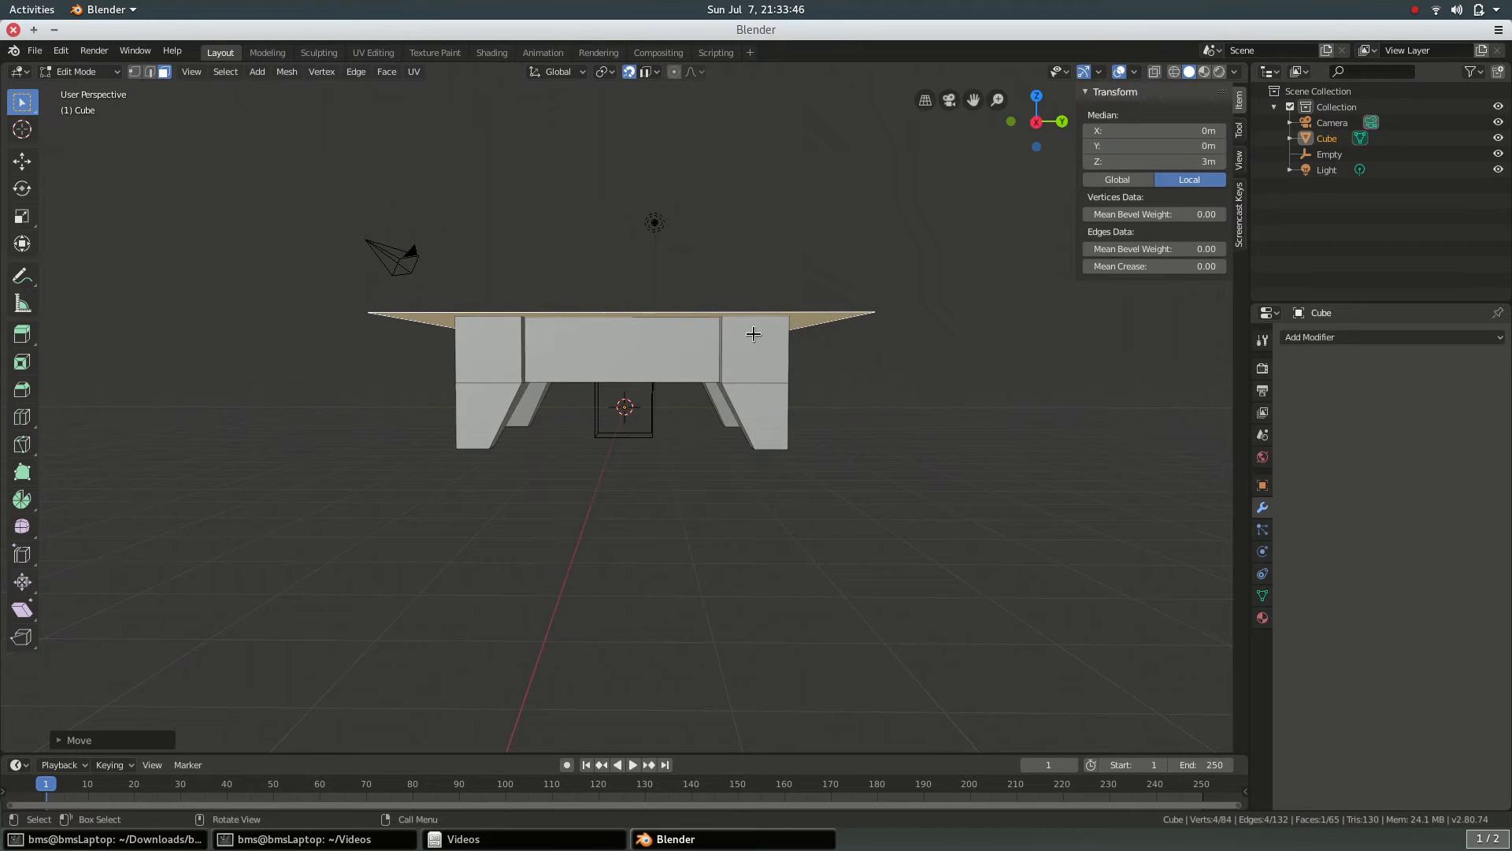
- Try to extrude the raised plane upward with snapping on, and turn snapping off
{"action": "middle_click_drag", "start_coordinate": [757, 334], "coordinate": [816, 493]}
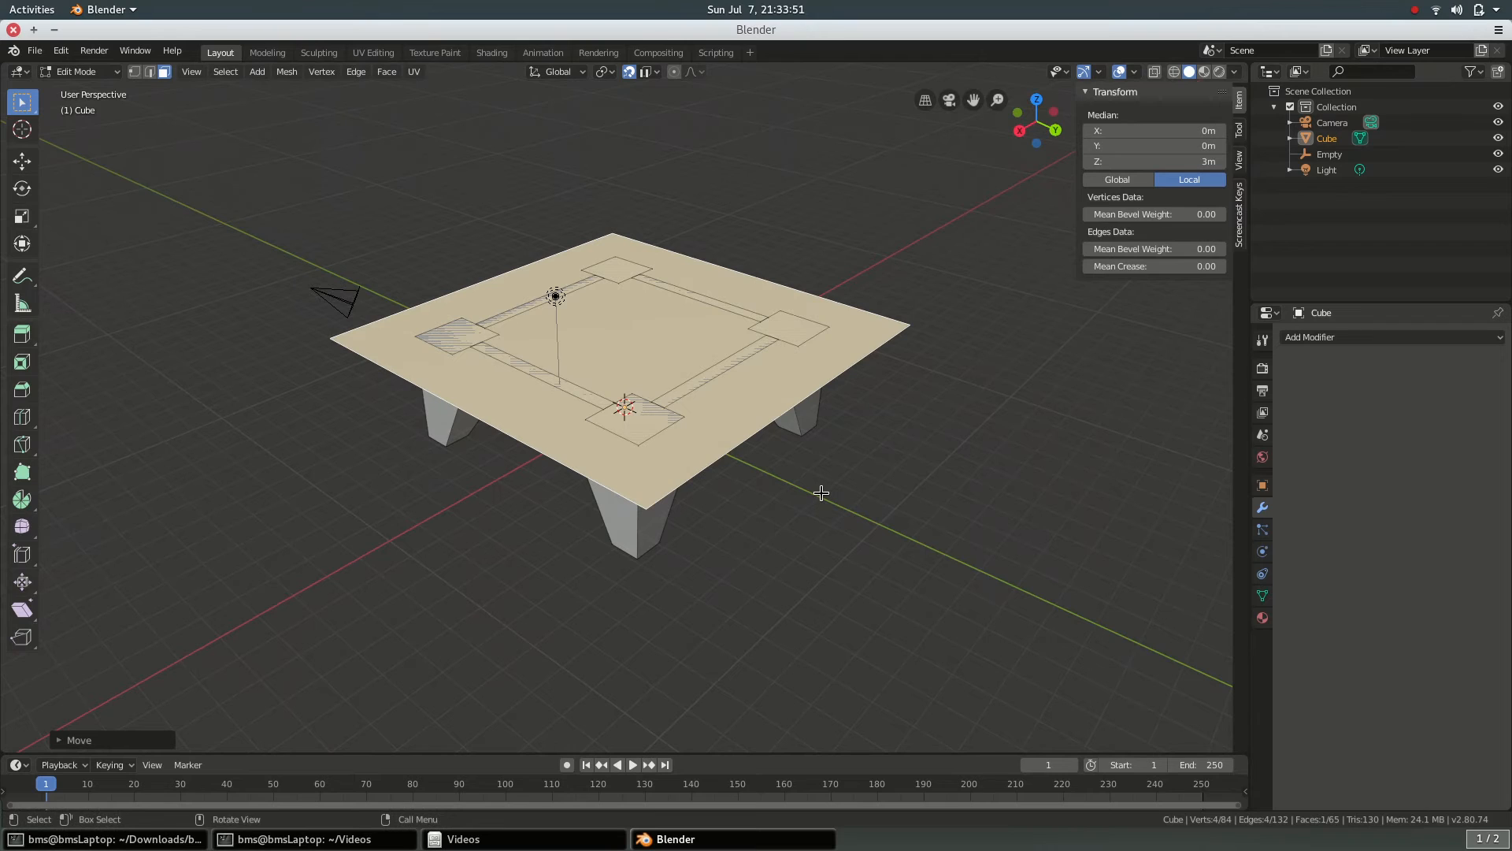
{"action": "key", "text": "ctrl+shift"}
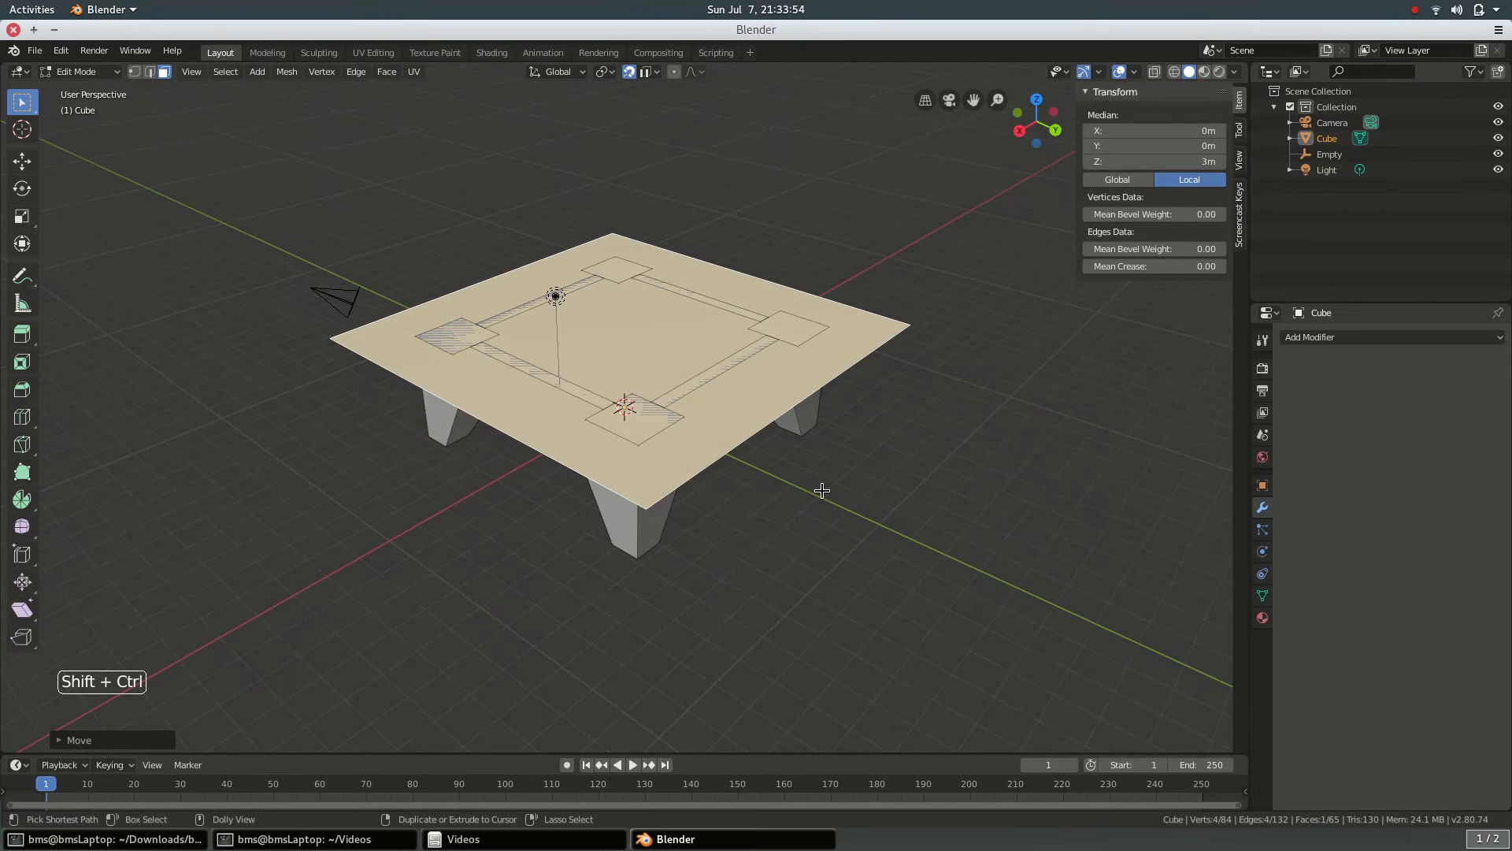
{"action": "middle_click_drag", "start_coordinate": [829, 513], "coordinate": [828, 515]}
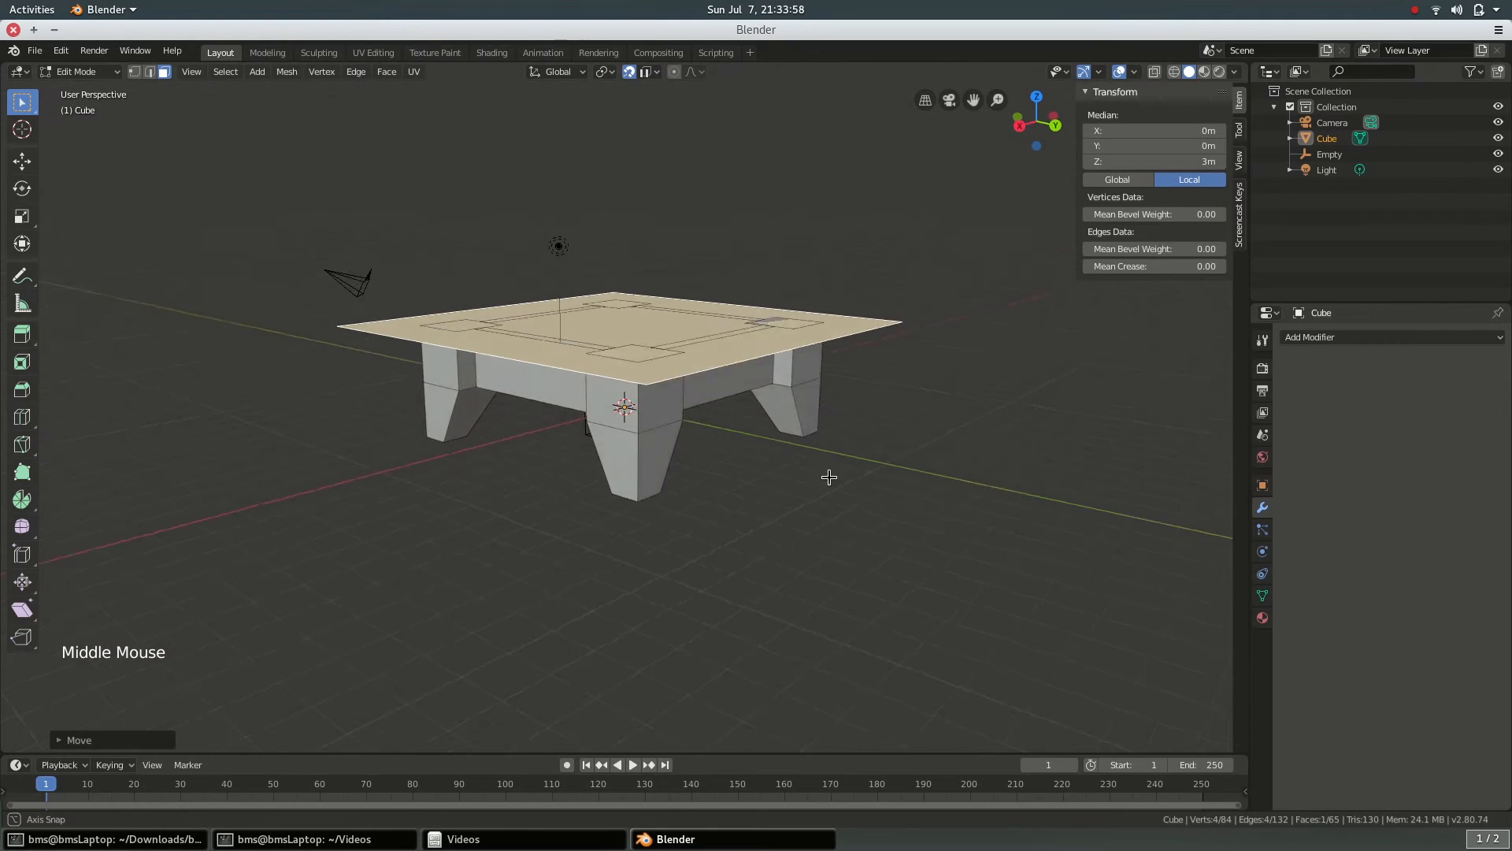
{"action": "middle_click_drag", "start_coordinate": [827, 476], "coordinate": [662, 336]}
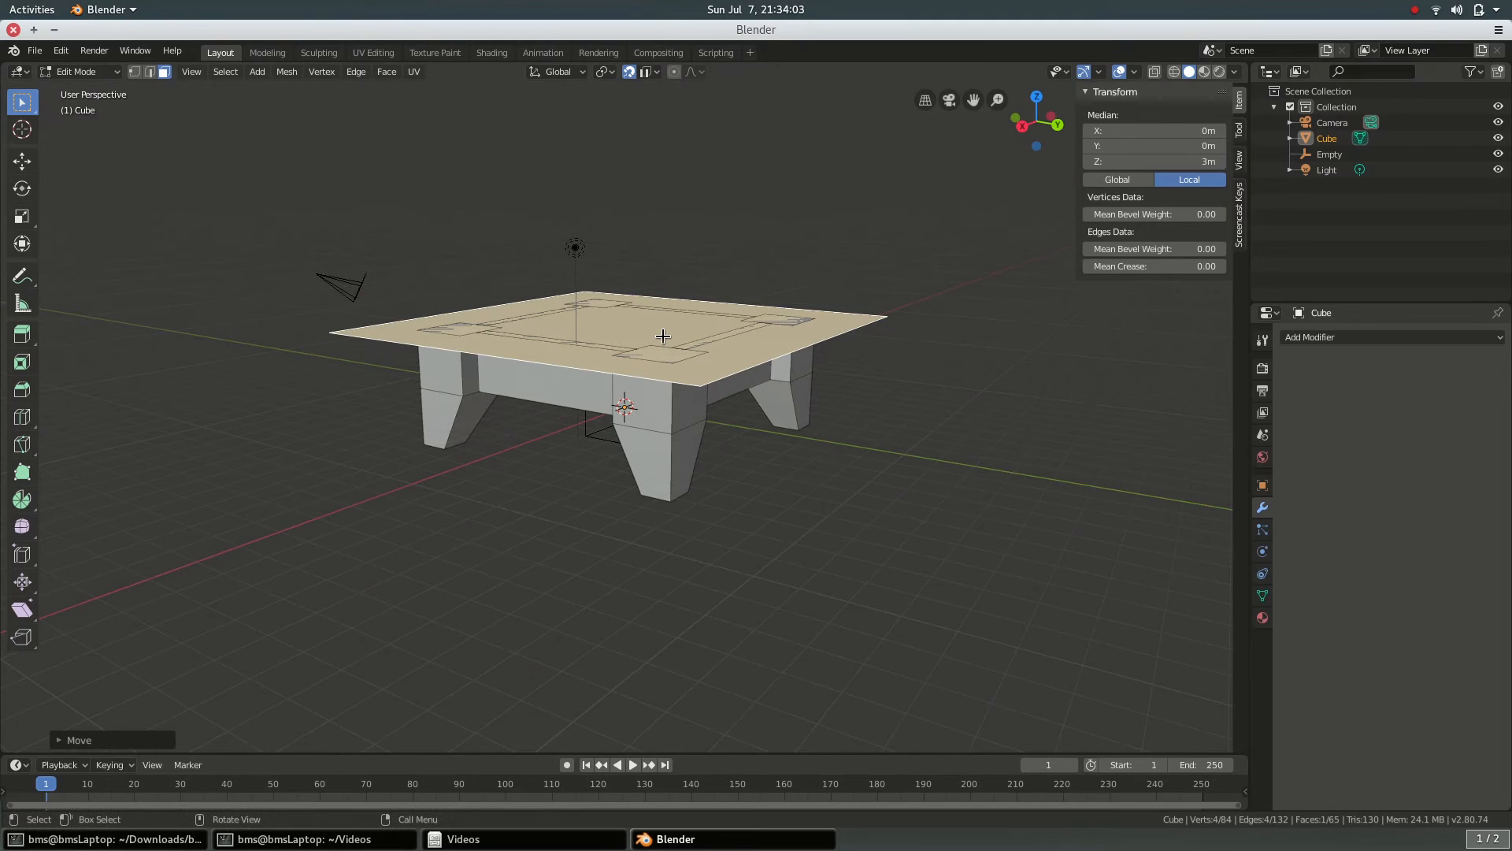
{"action": "left_click", "coordinate": [662, 335]}
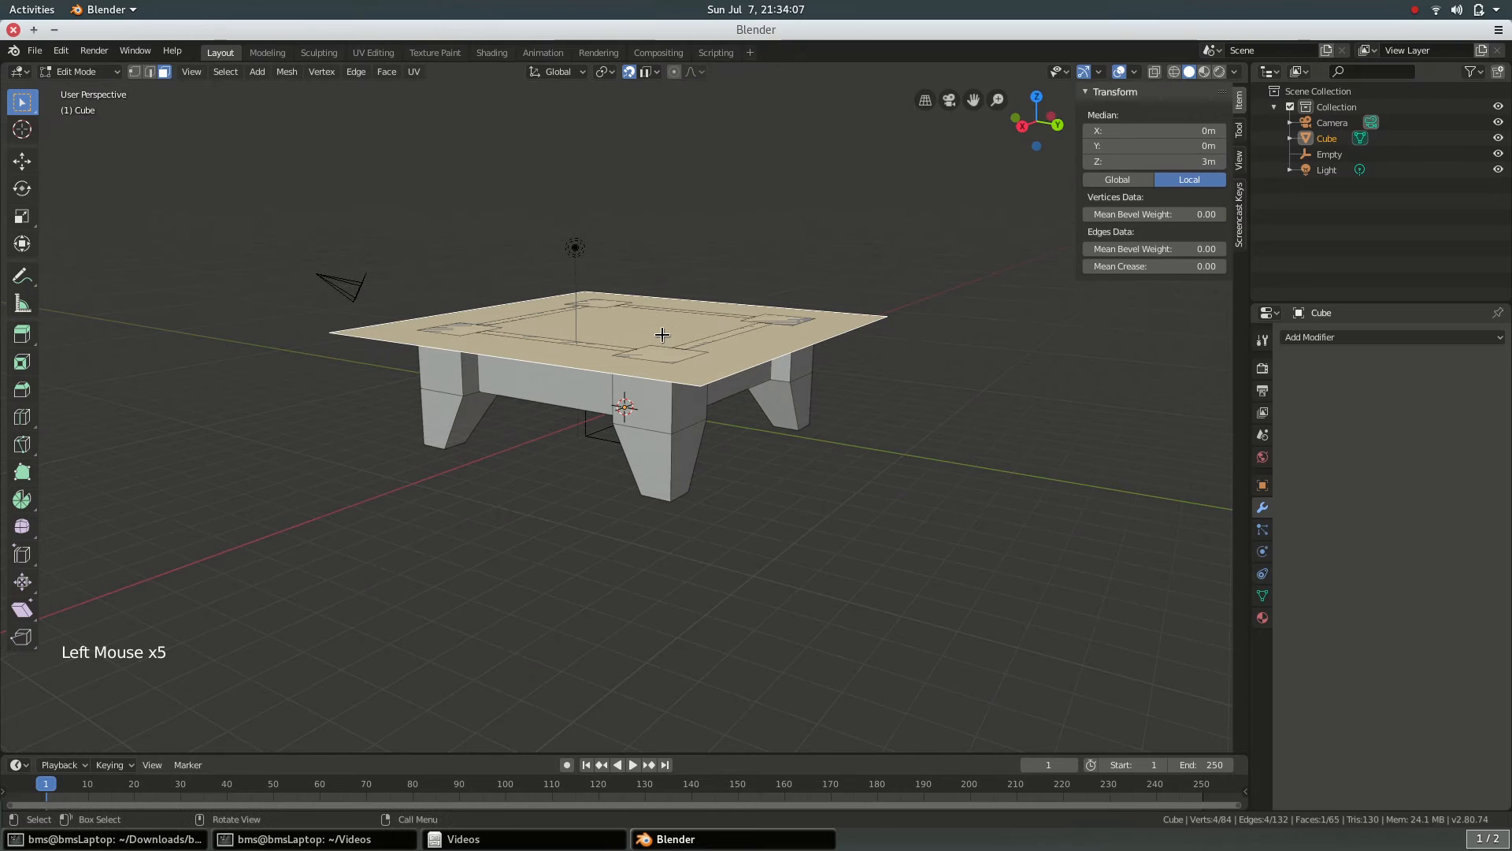
{"action": "key", "text": "e"}
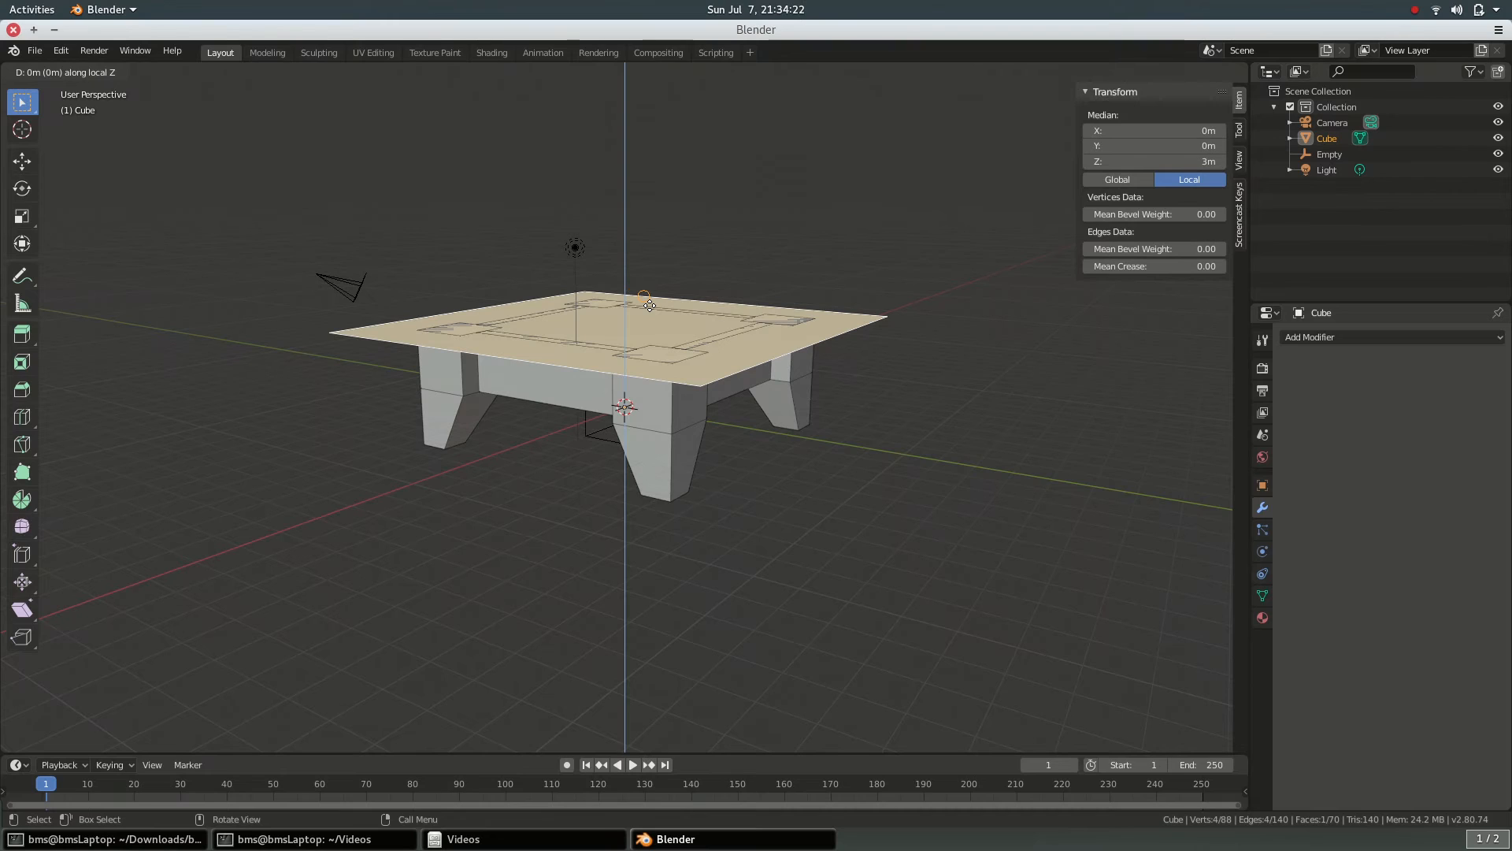
{"action": "left_click", "coordinate": [650, 305]}
{"action": "left_click", "coordinate": [630, 77]}
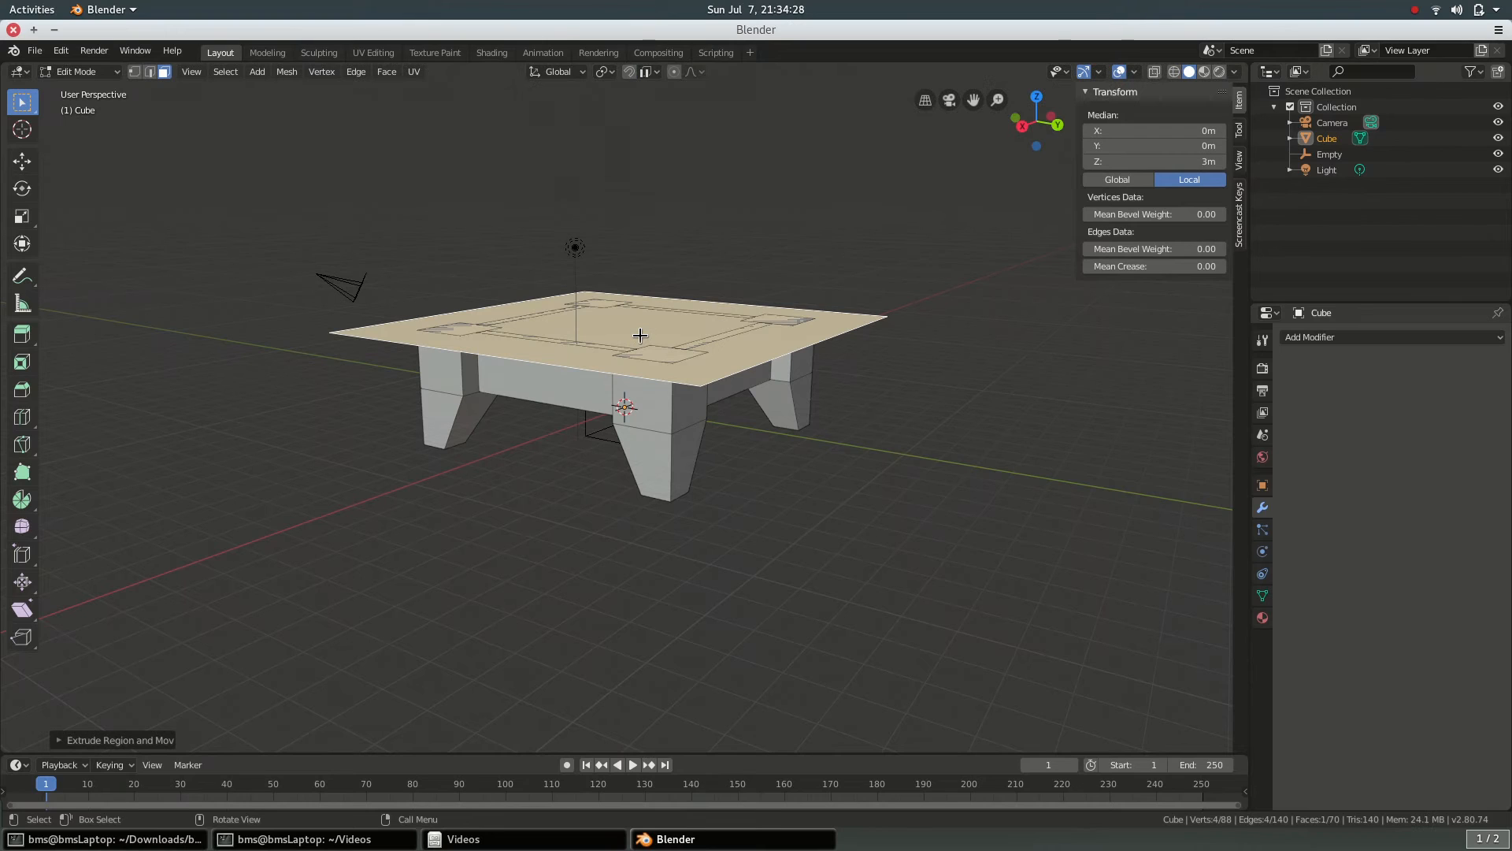
- Extrude the raised plane's face up 0.75 m to form a thick tabletop
{"action": "key", "text": "e"}
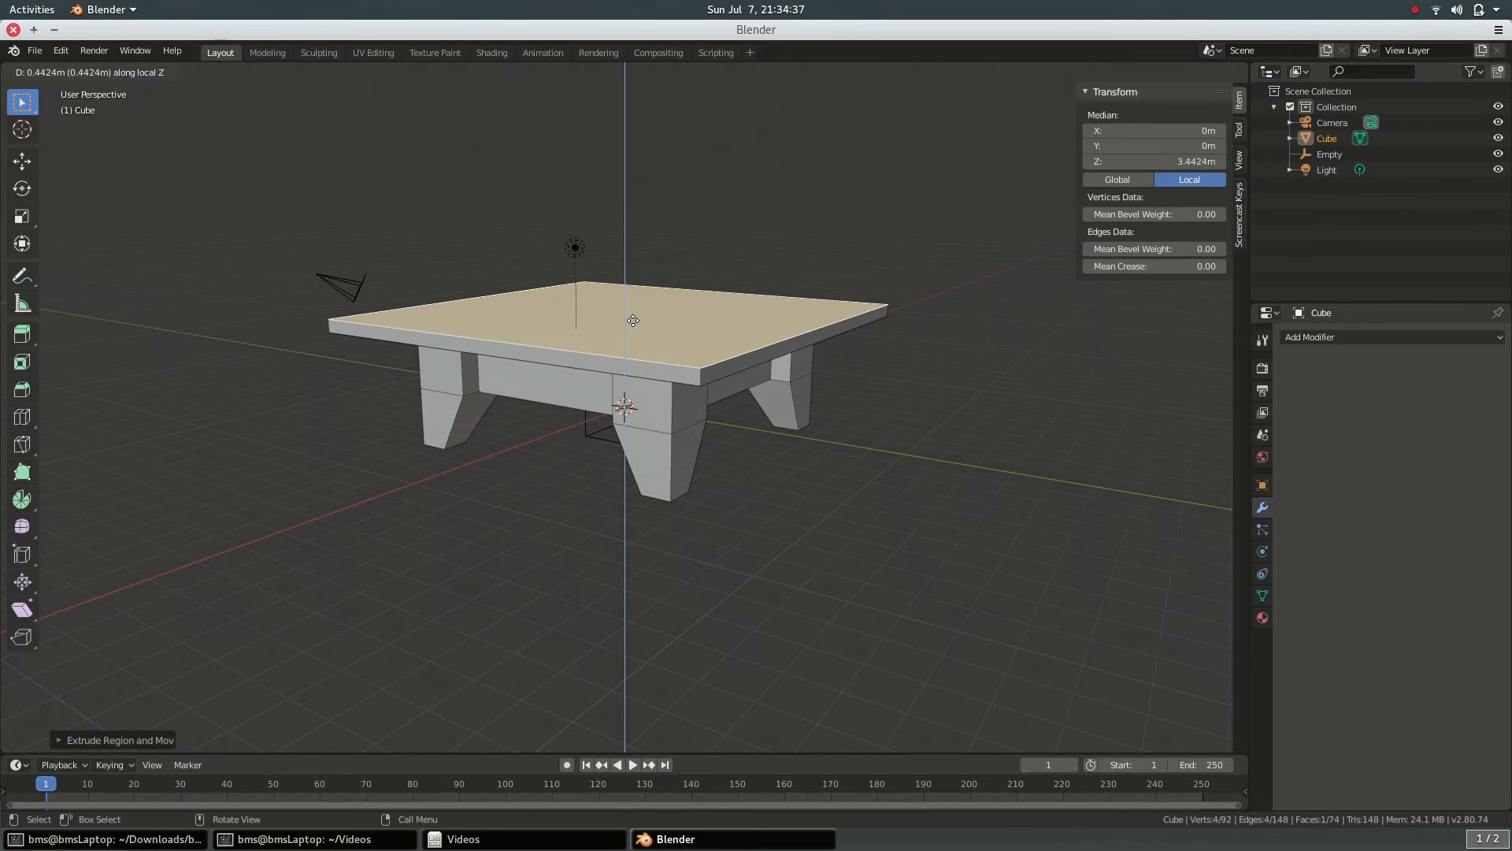
{"action": "type", "text": ".7"}
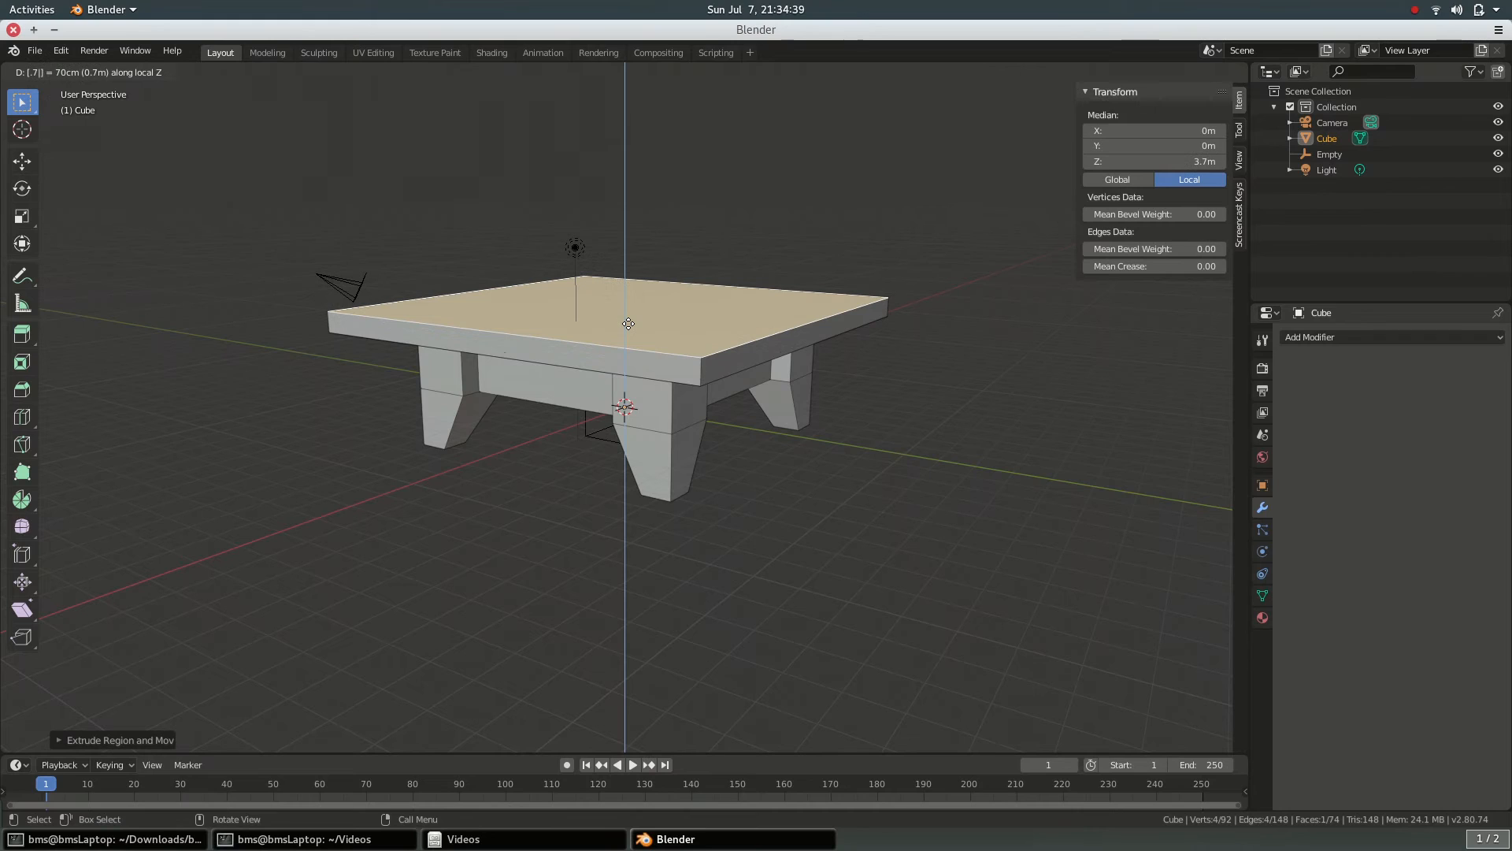
{"action": "type", "text": "5"}
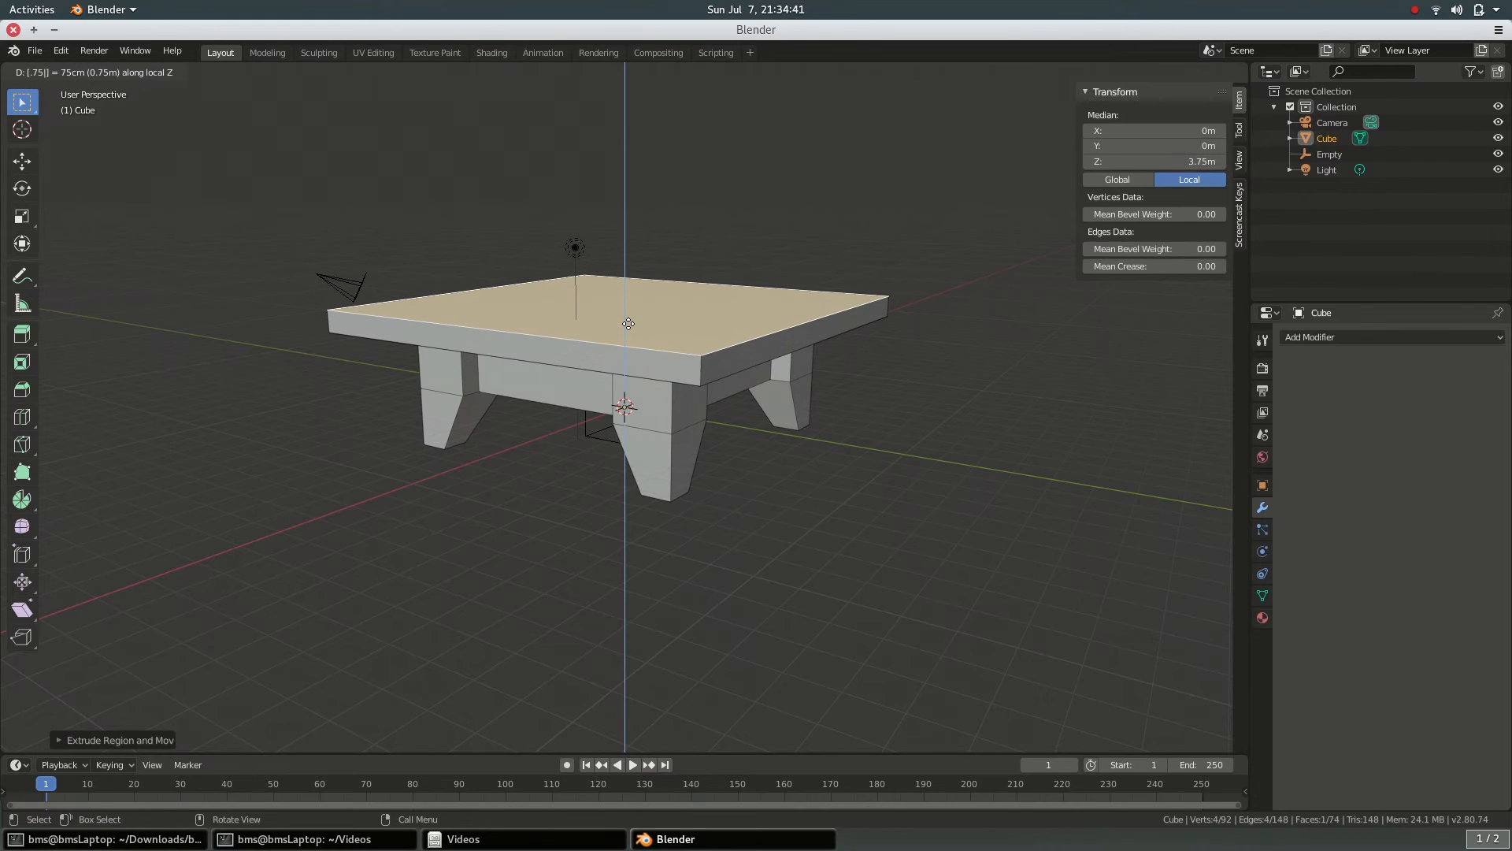
{"action": "key", "text": "Return"}
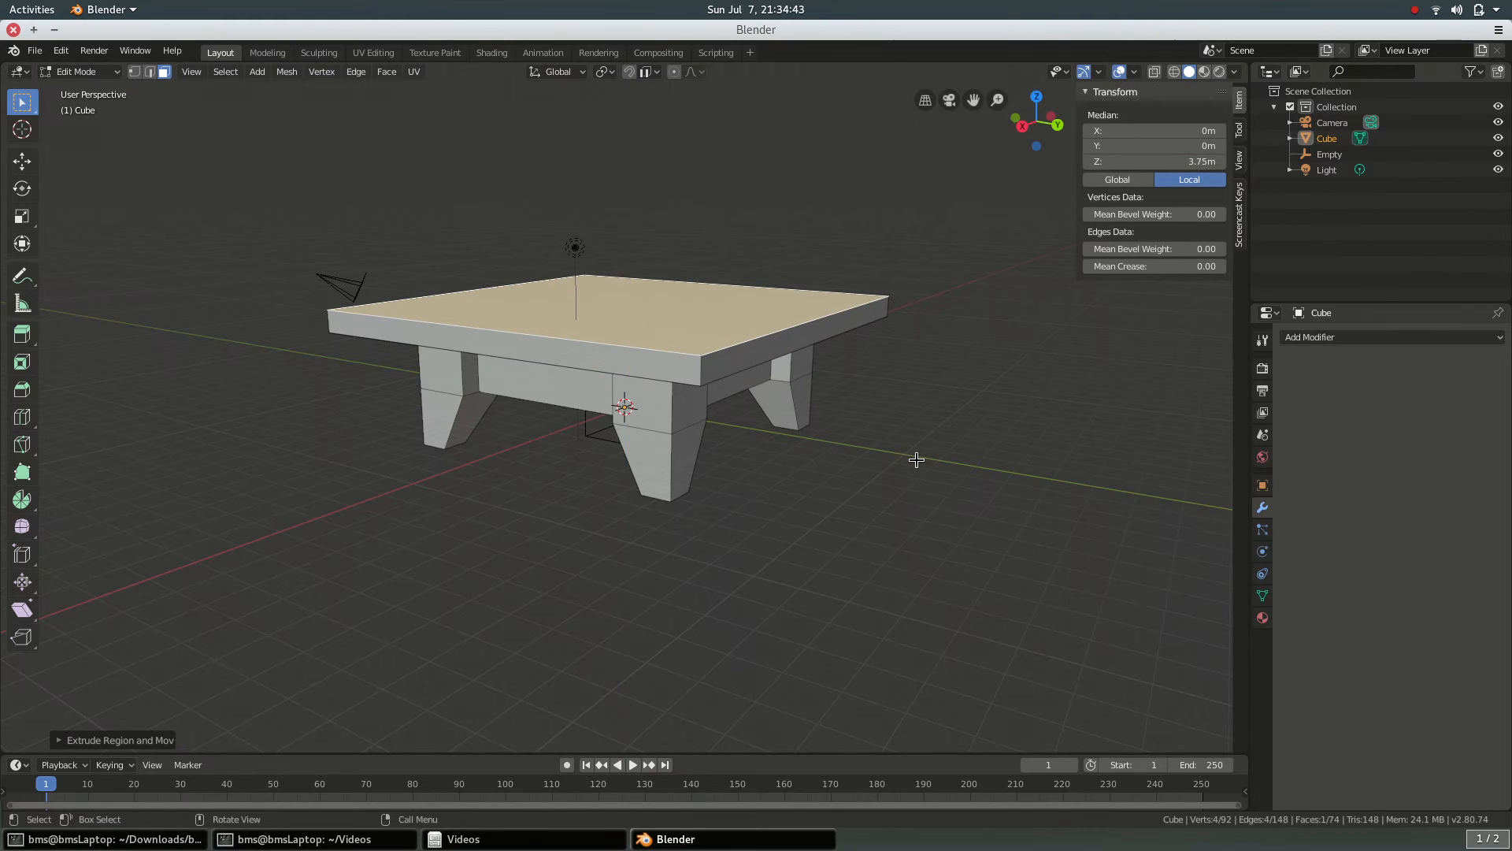
{"action": "mouse_move", "coordinate": [916, 459]}
{"action": "middle_mouse_down"}
{"action": "mouse_move", "coordinate": [908, 473]}
{"action": "mouse_move", "coordinate": [928, 449]}
{"action": "mouse_move", "coordinate": [900, 456]}
{"action": "middle_mouse_up"}
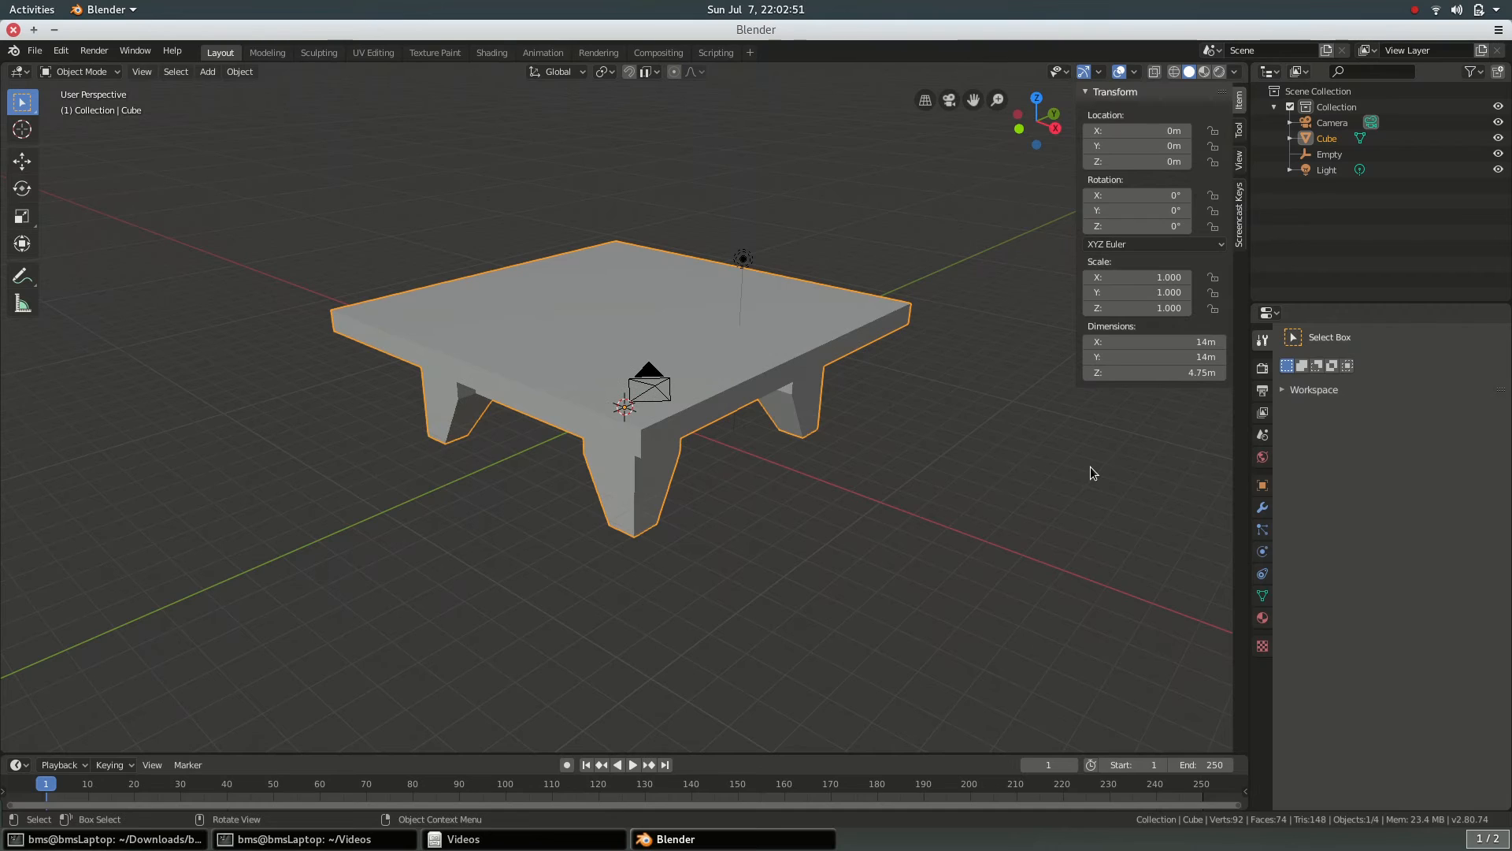
- Set the scene's unit system to Imperial and its length unit to Inches
{"action": "left_click", "coordinate": [1264, 435]}
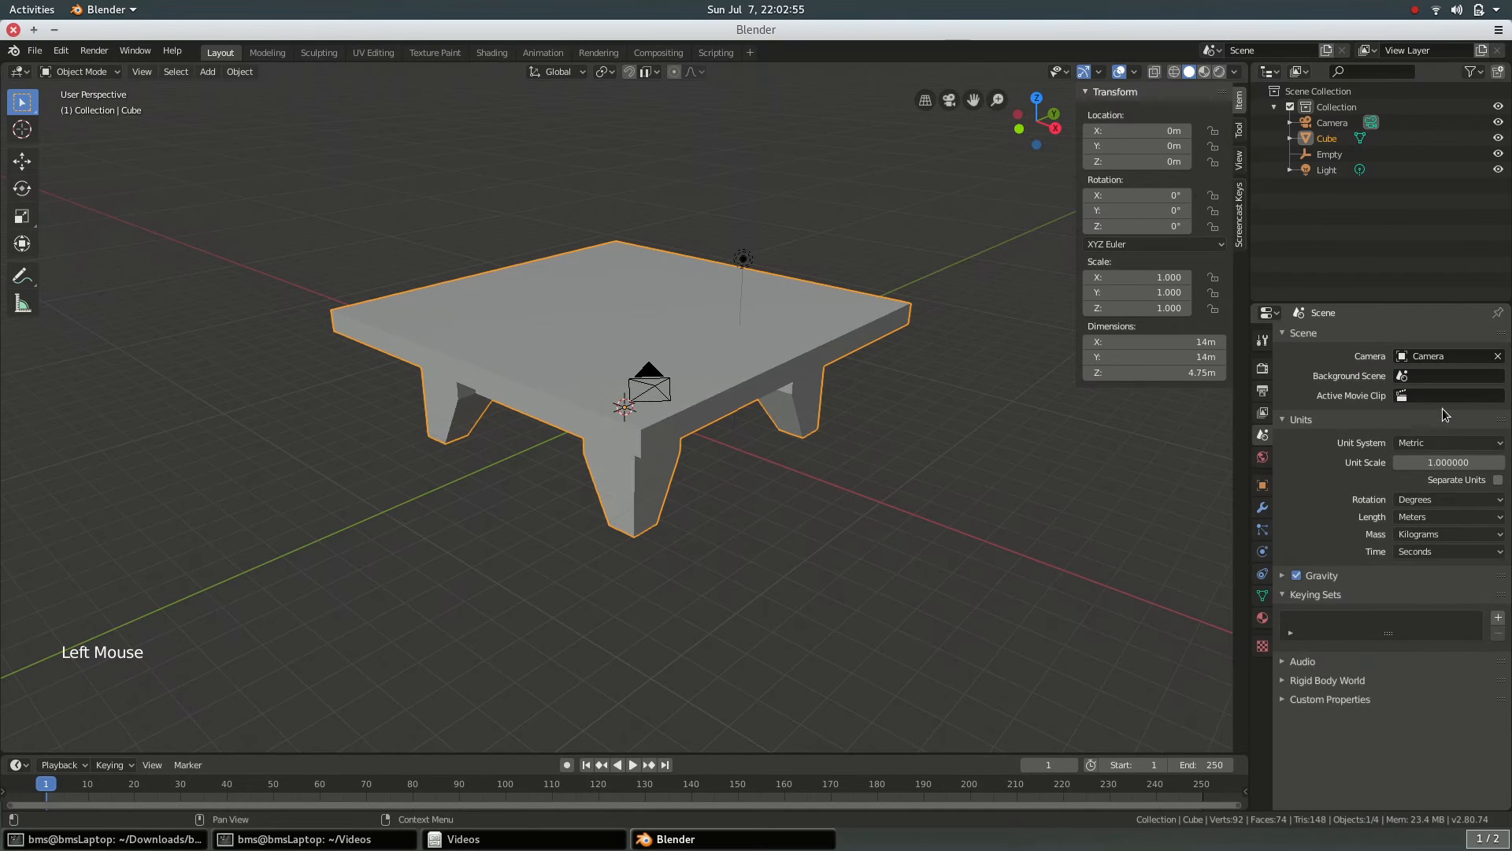
{"action": "left_click", "coordinate": [1443, 449]}
{"action": "left_click", "coordinate": [1443, 449]}
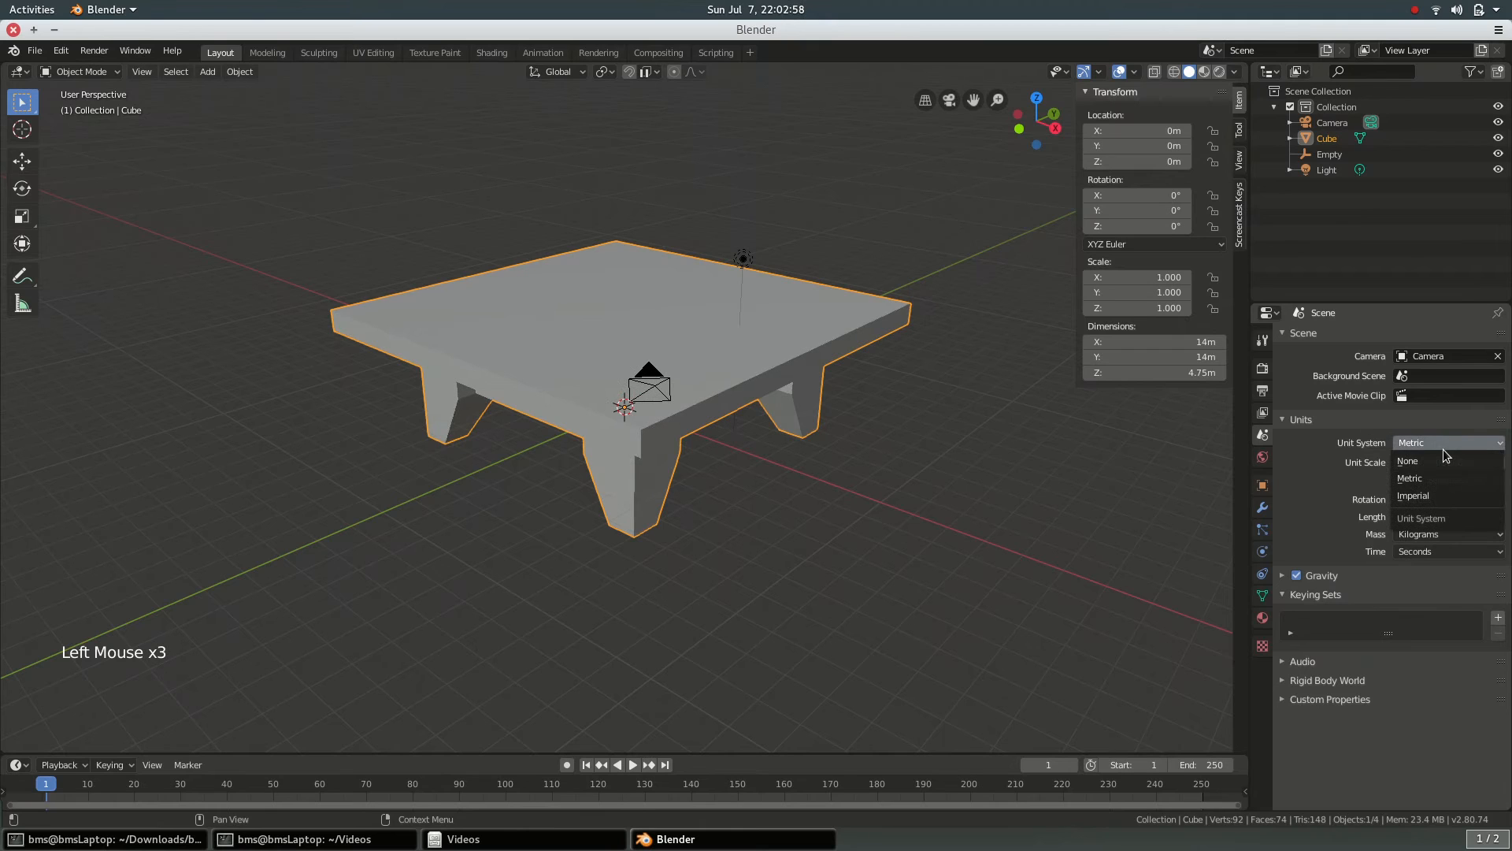
{"action": "left_click", "coordinate": [1438, 496]}
{"action": "left_click", "coordinate": [1437, 498]}
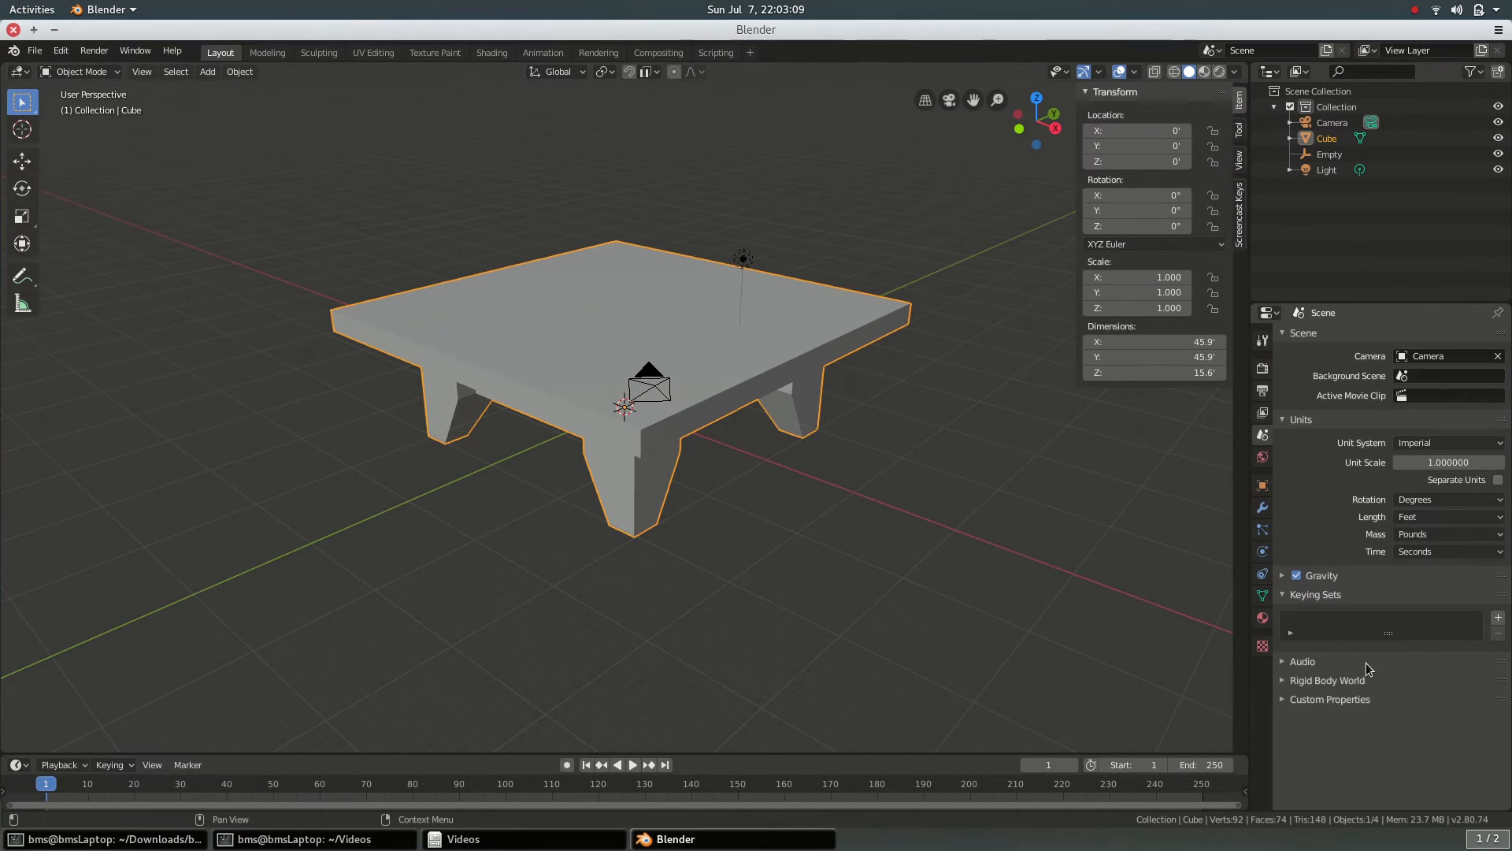
{"action": "left_click", "coordinate": [1434, 518]}
{"action": "left_click", "coordinate": [1430, 585]}
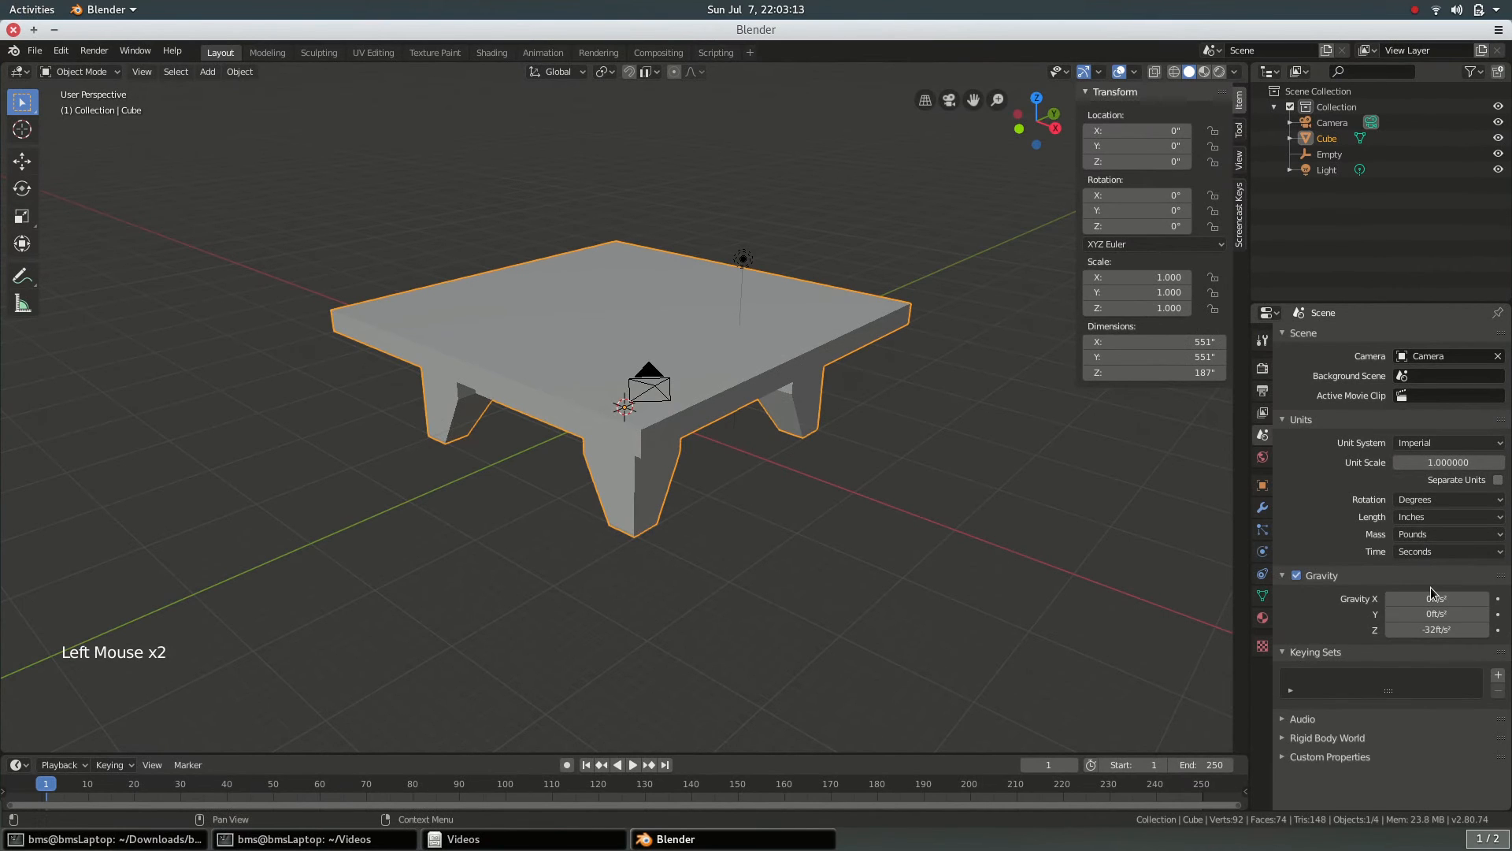
- Set the table's dimensions to 14 inches in X, 14 inches in Y and 4.75 inches in Z
{"action": "left_click", "coordinate": [1138, 342]}
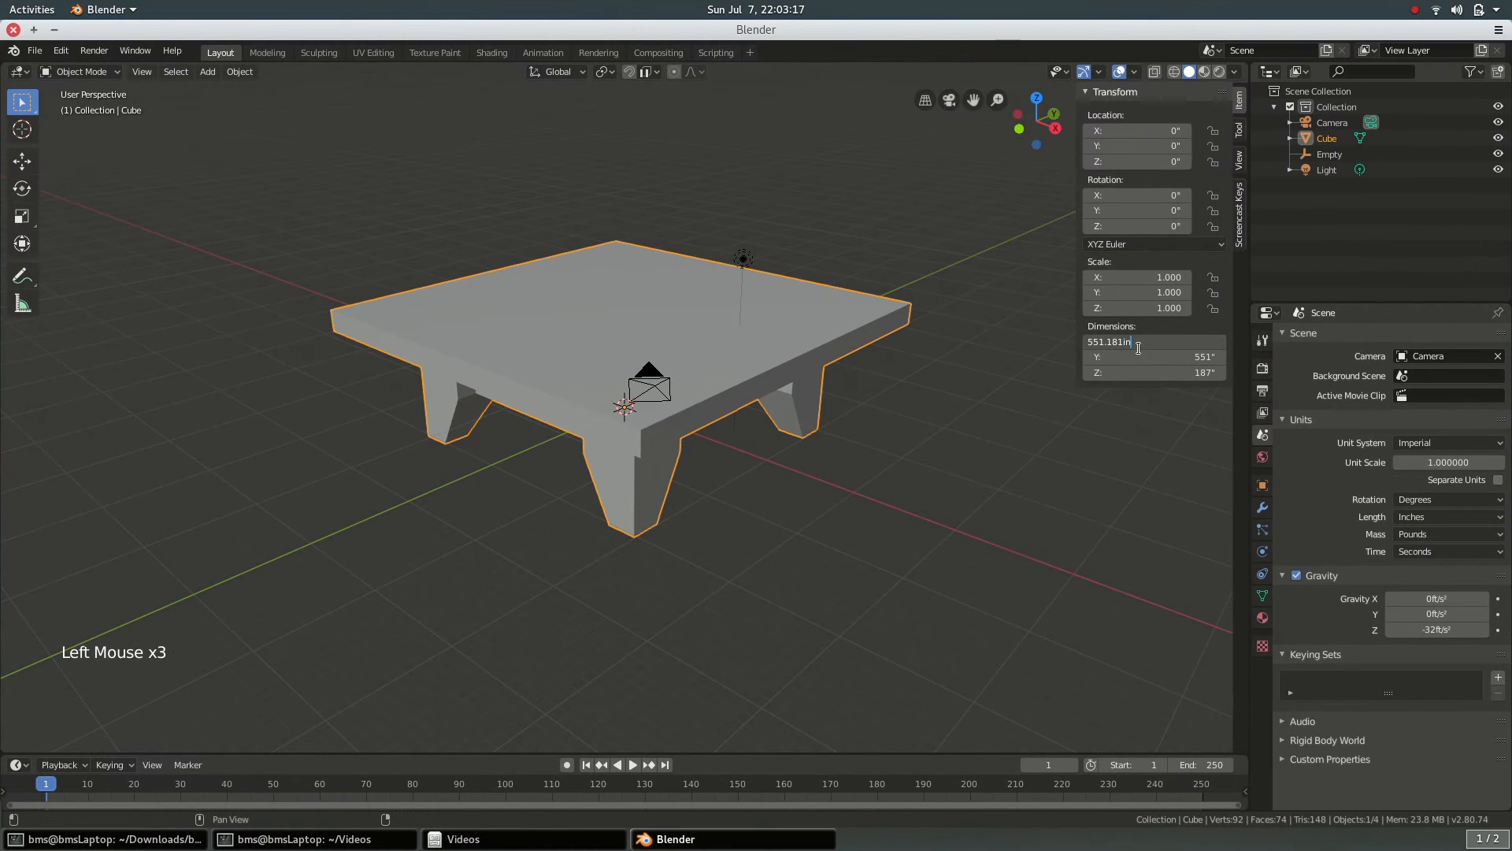
{"action": "type", "text": "14\""}
{"action": "double_click", "coordinate": [1089, 356]}
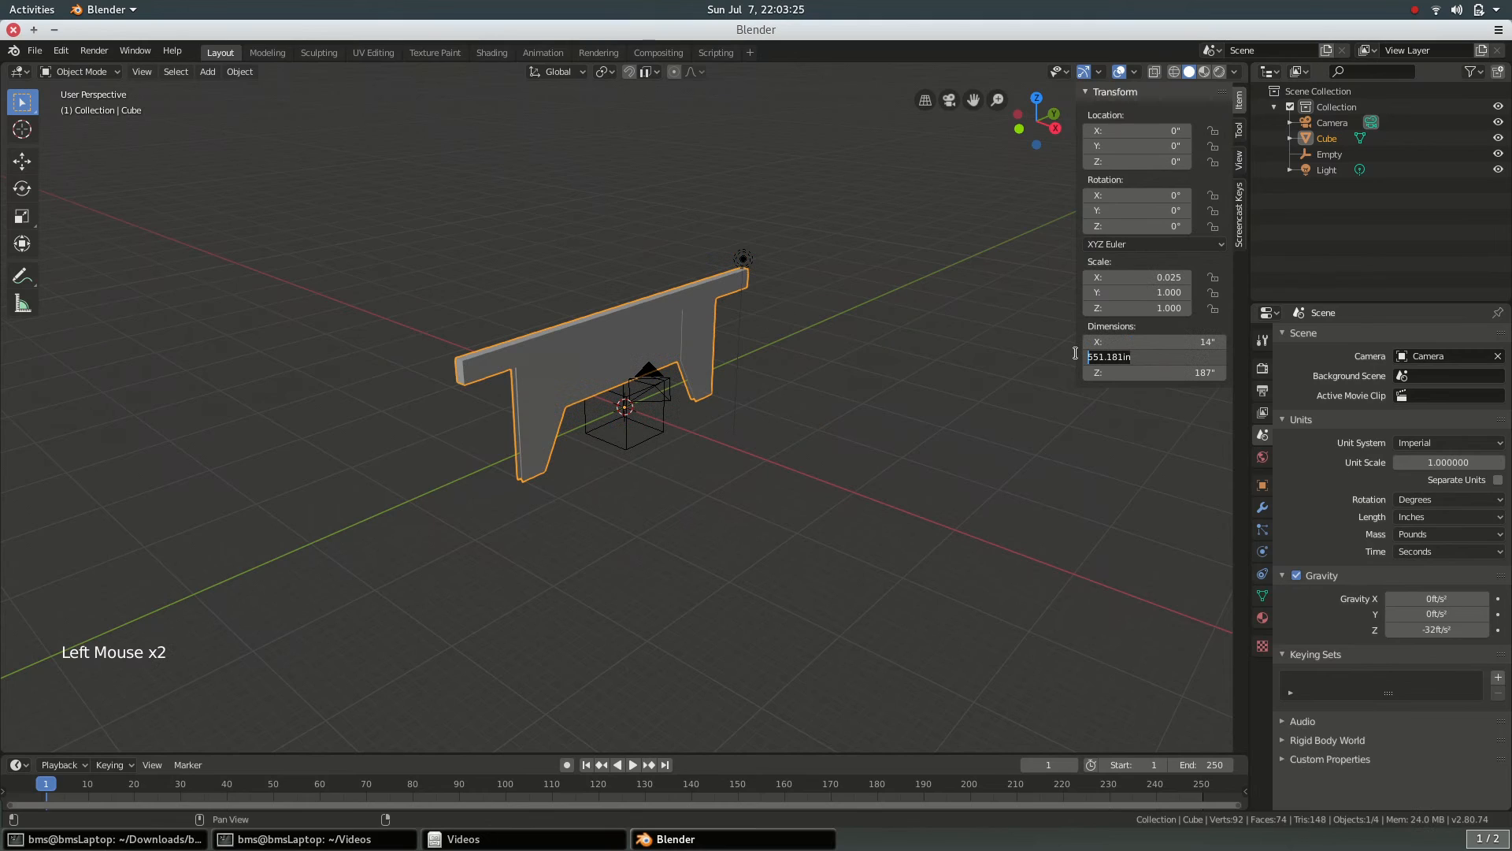
{"action": "type", "text": "14"}
{"action": "key", "text": "Tab"}
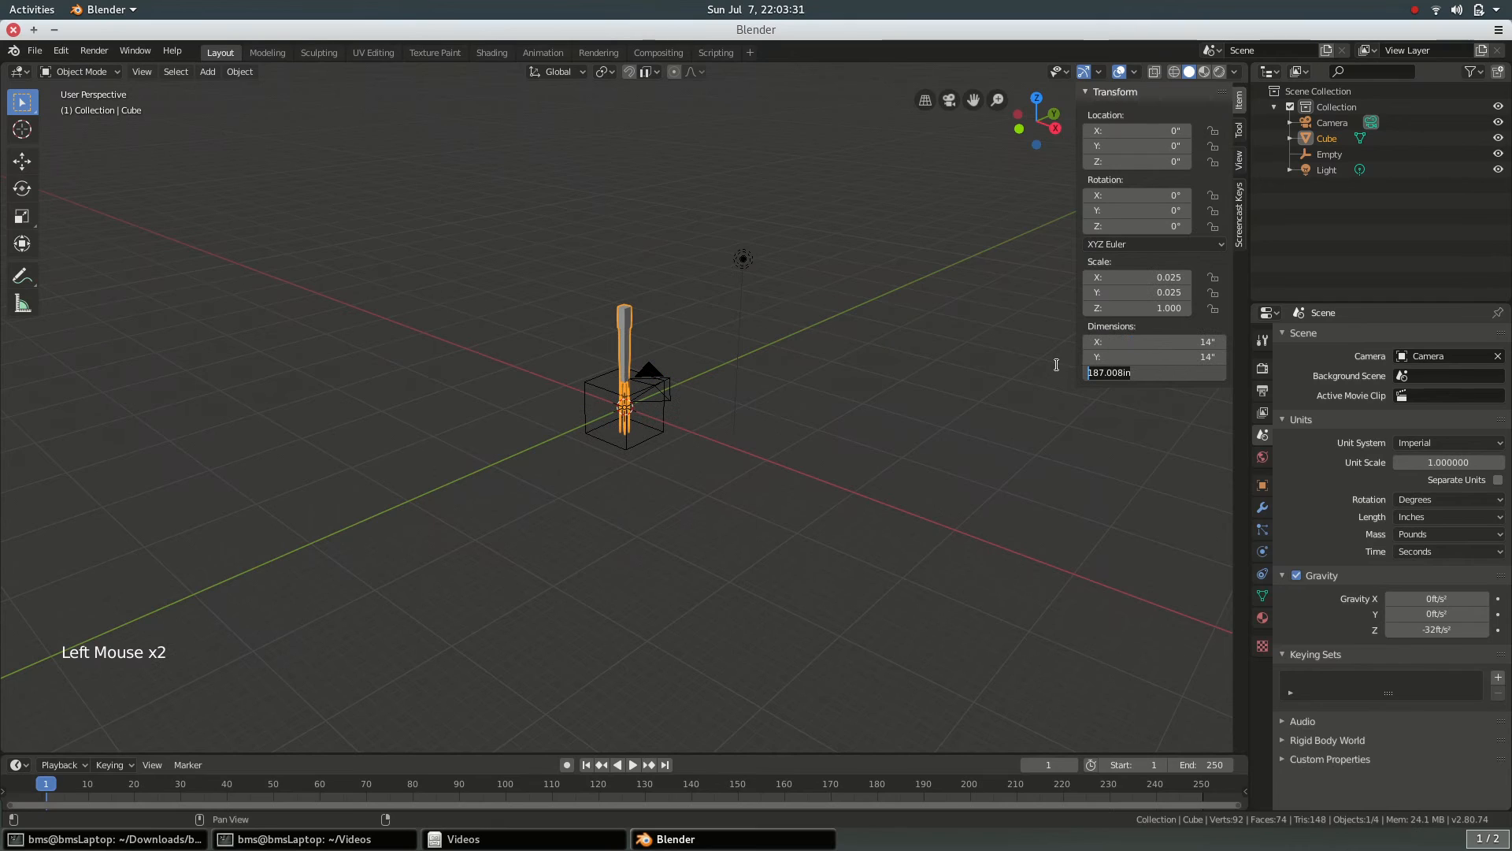
{"action": "type", "text": "4.7"}
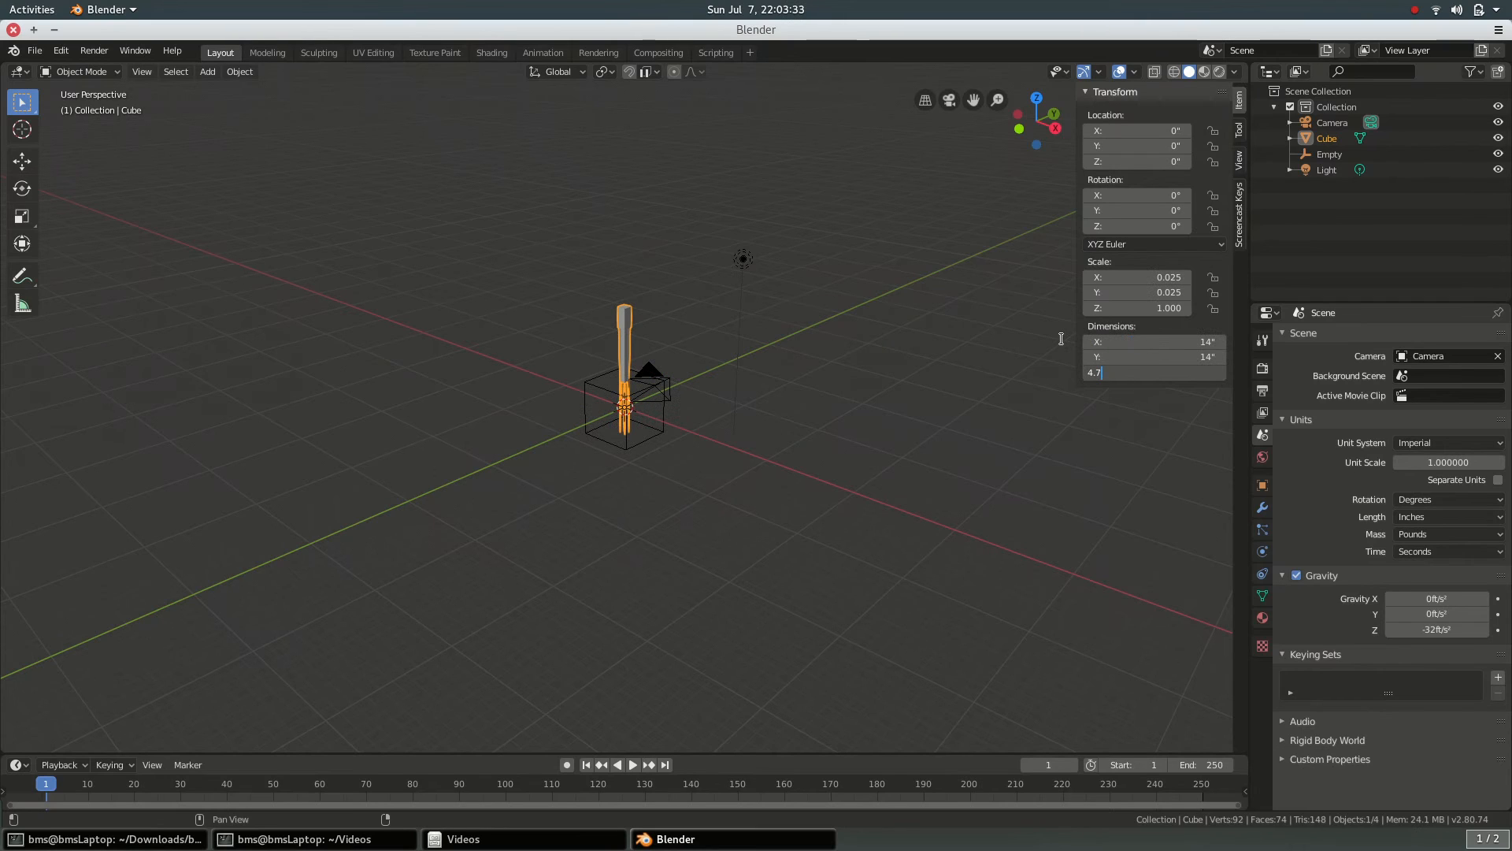
{"action": "type", "text": "5"}
{"action": "key", "text": "Return"}
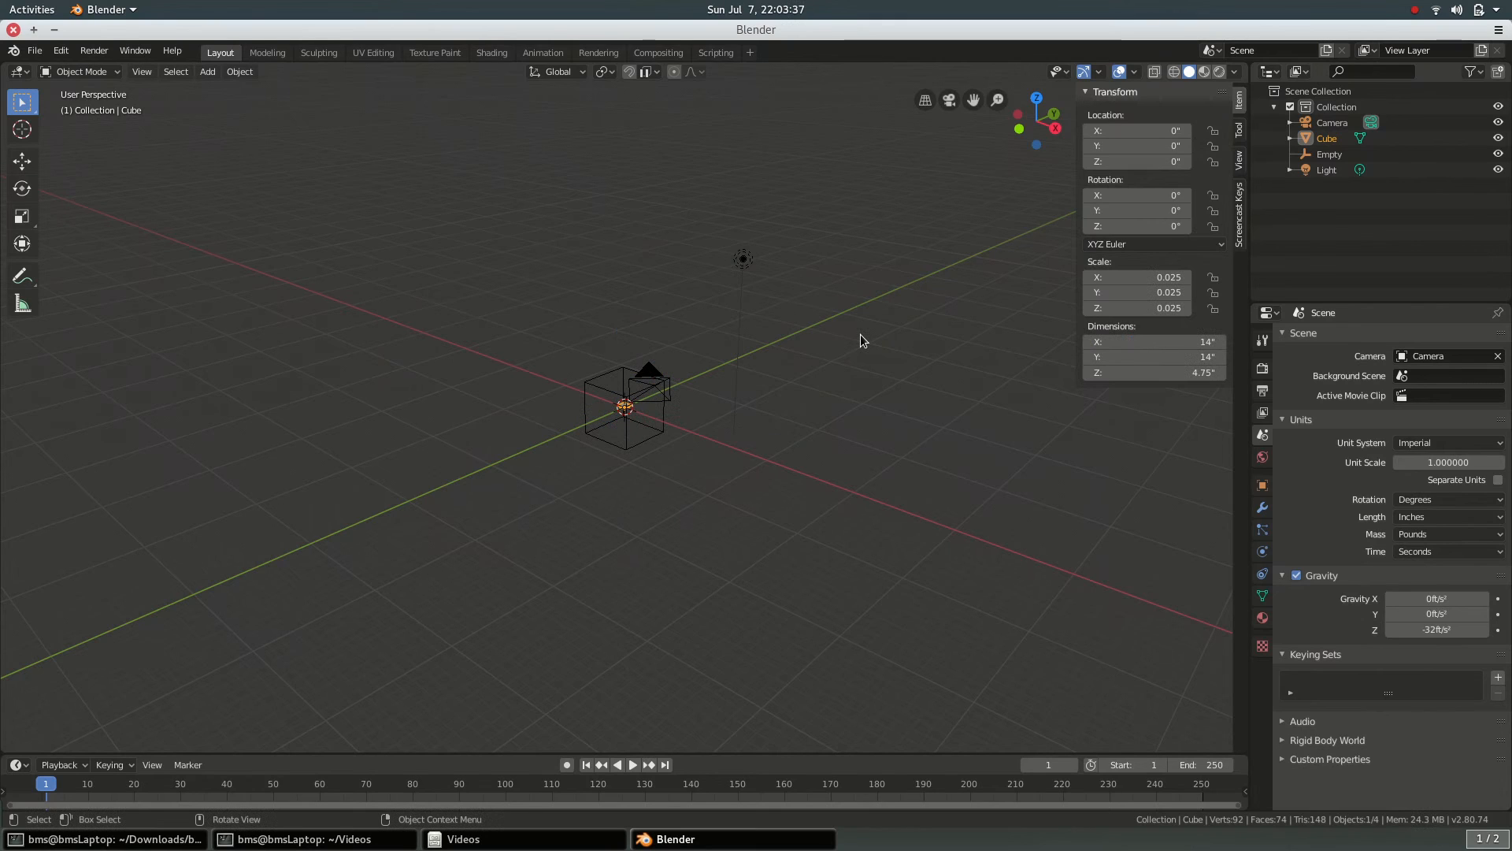
- Apply the resized table's scale to its mesh data
{"action": "scroll", "coordinate": [713, 433], "scroll_direction": "up", "scroll_amount": 19}
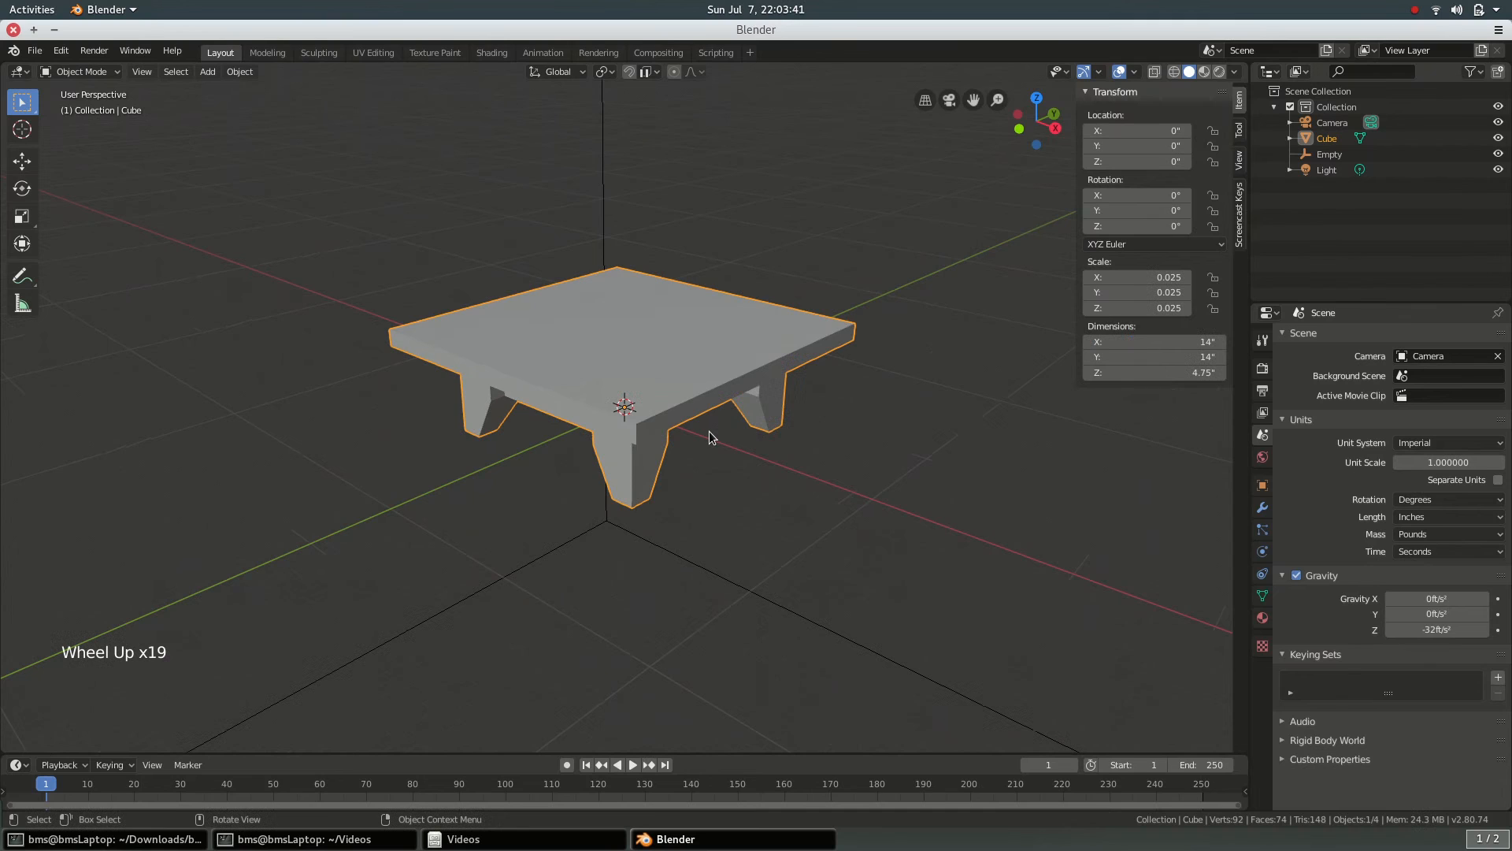
{"action": "scroll", "coordinate": [838, 504], "scroll_direction": "up", "scroll_amount": 2}
{"action": "middle_click_drag", "start_coordinate": [838, 501], "coordinate": [808, 495]}
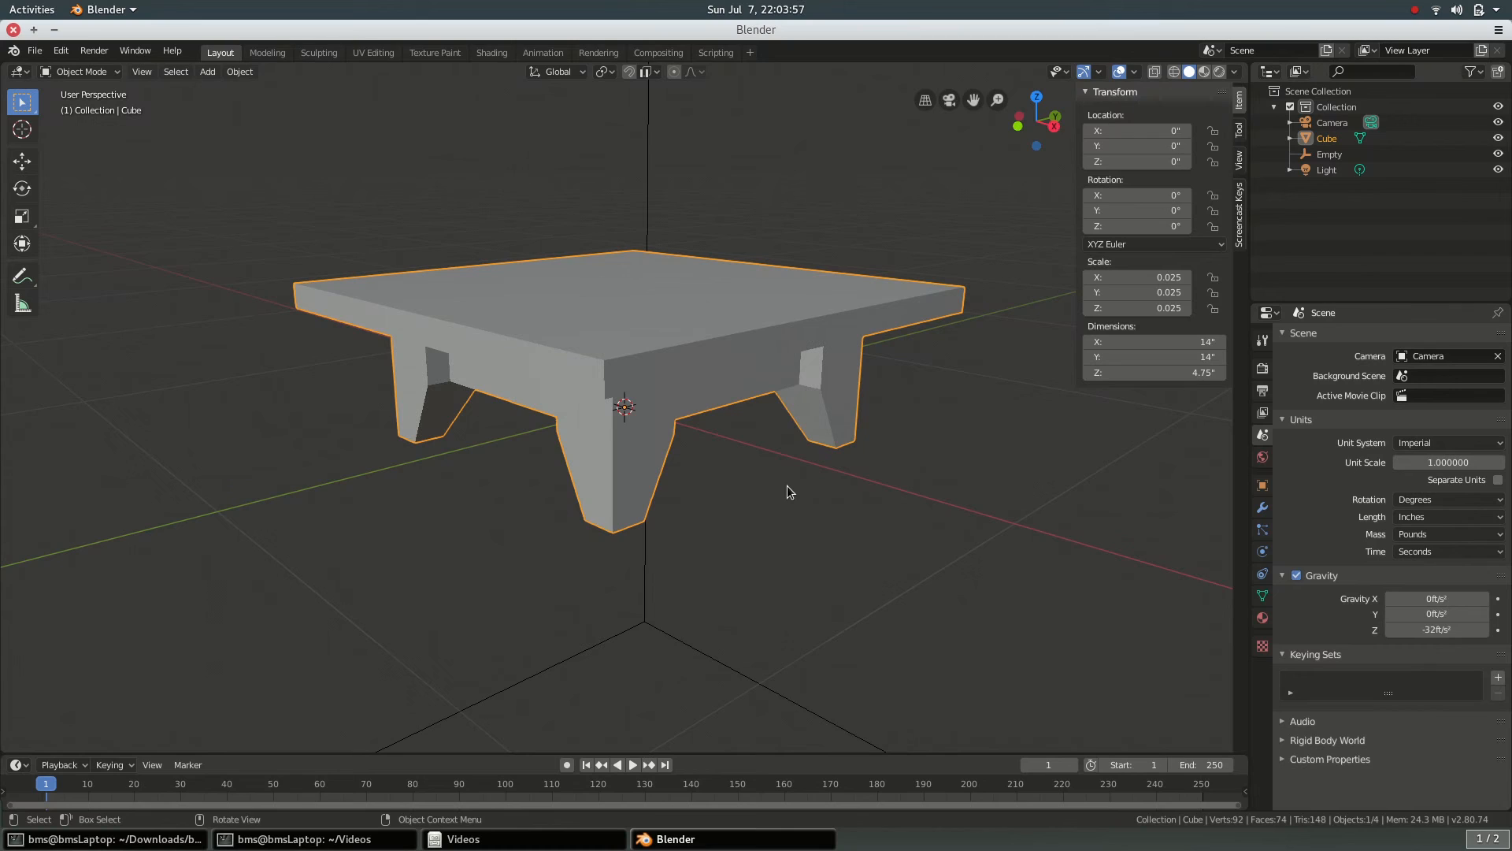
{"action": "key", "text": "ctrl+a"}
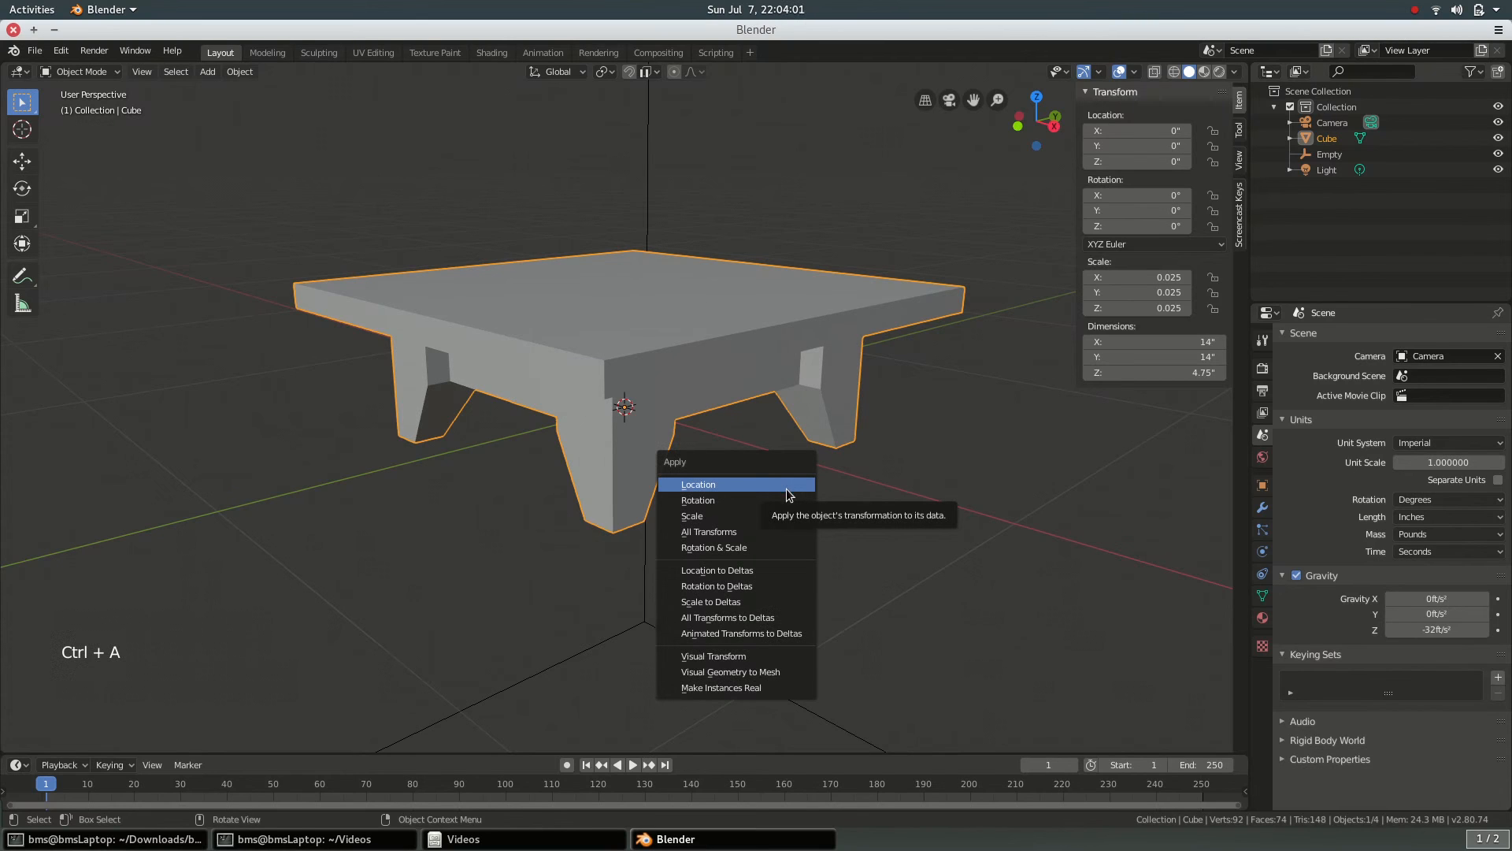
{"action": "left_click", "coordinate": [779, 516]}
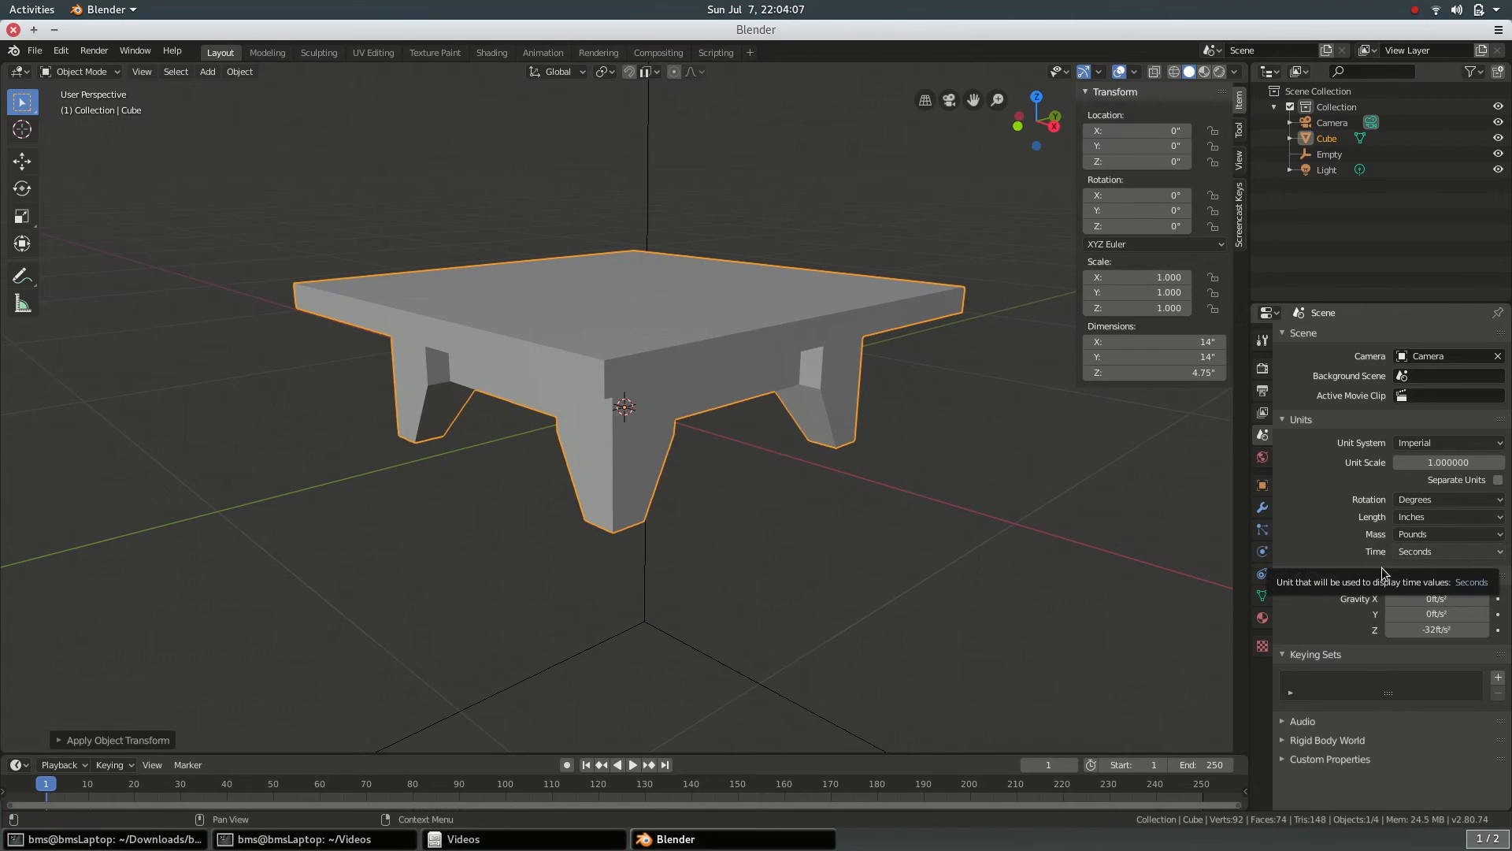
{"action": "key", "text": "ctrl+shift"}
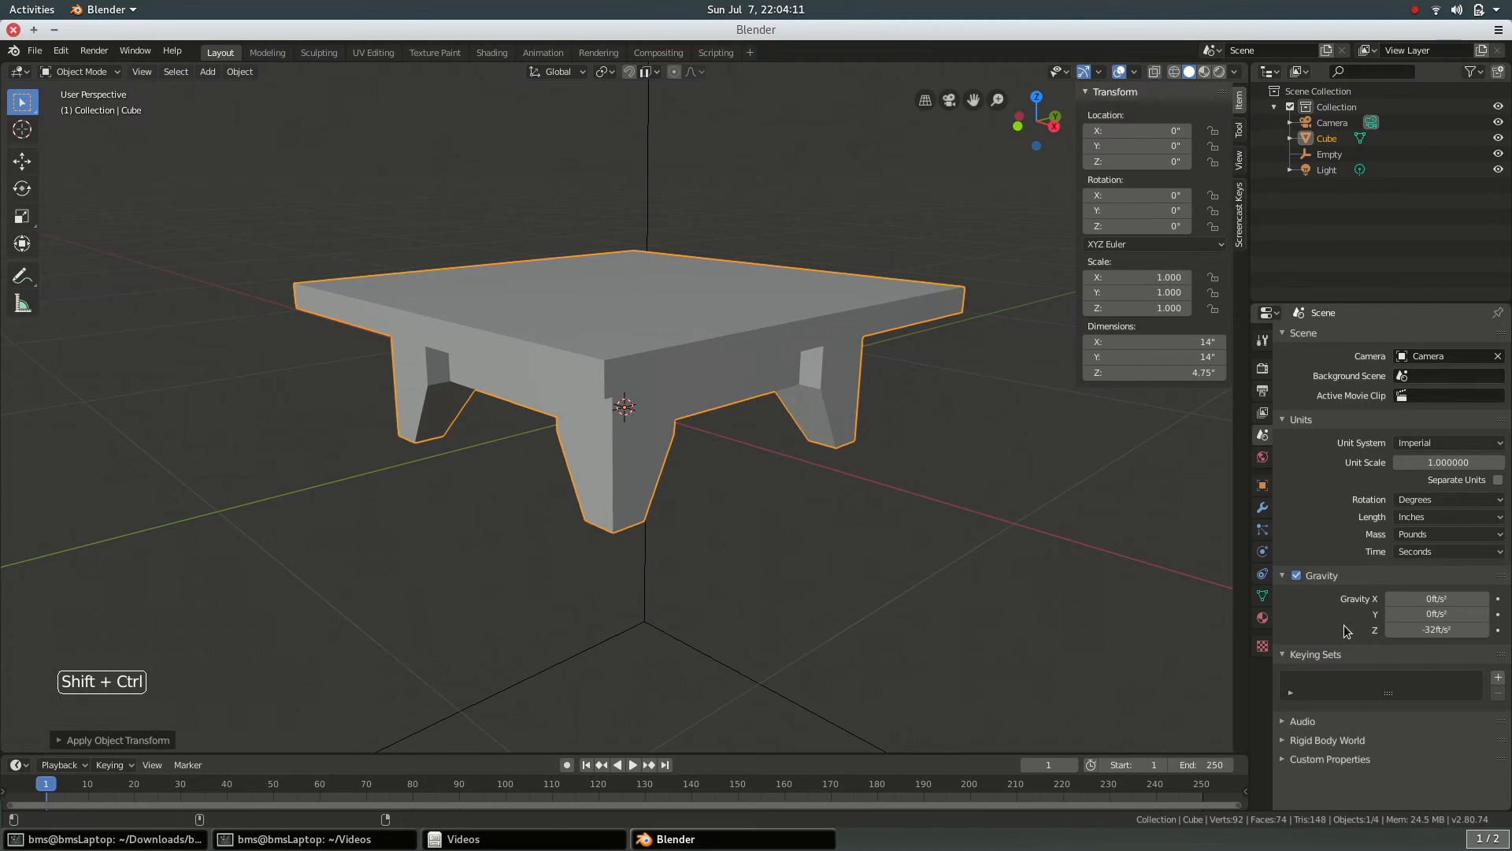
{"action": "key", "text": "ctrl+shift+alt"}
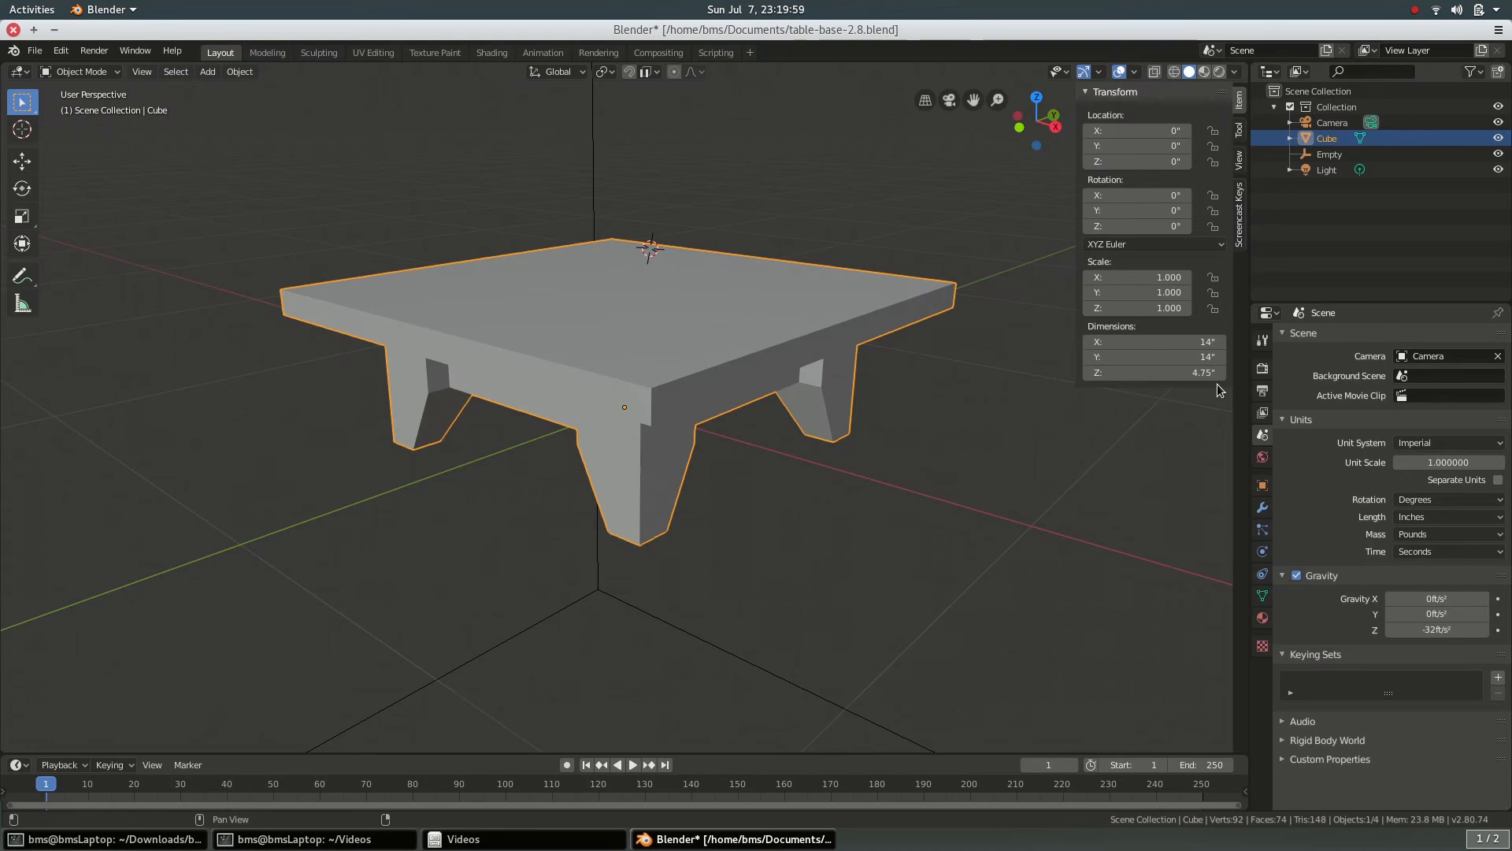
{"action": "key", "text": "ctrl"}
{"action": "key", "text": "ctrl"}
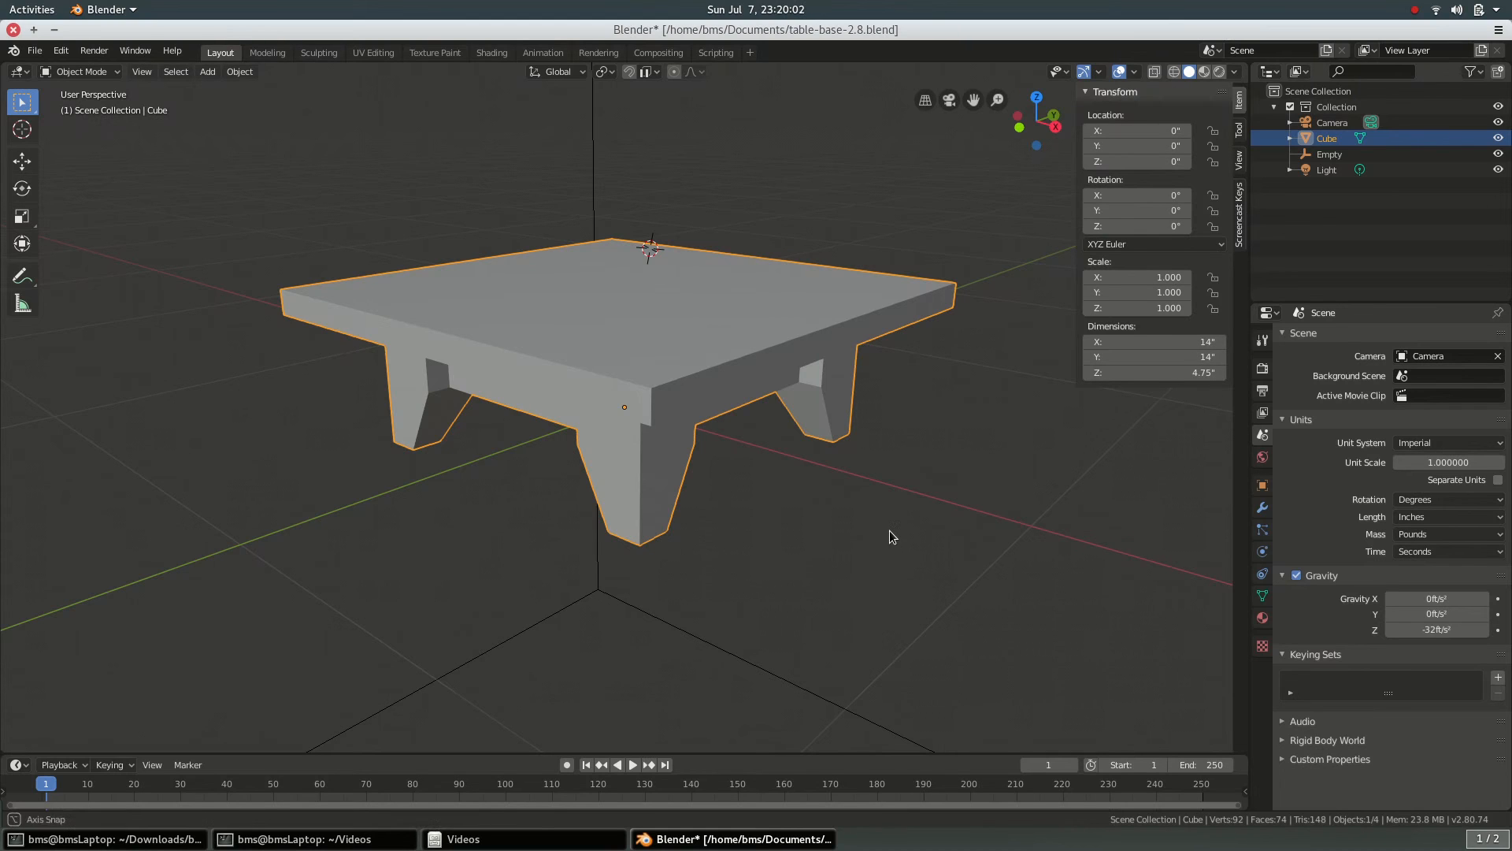
- In Edit Mode with X-ray on, select the whole tabletop from the front view and move it up 1 inch along Z
{"action": "middle_click_drag", "start_coordinate": [881, 528], "coordinate": [803, 536]}
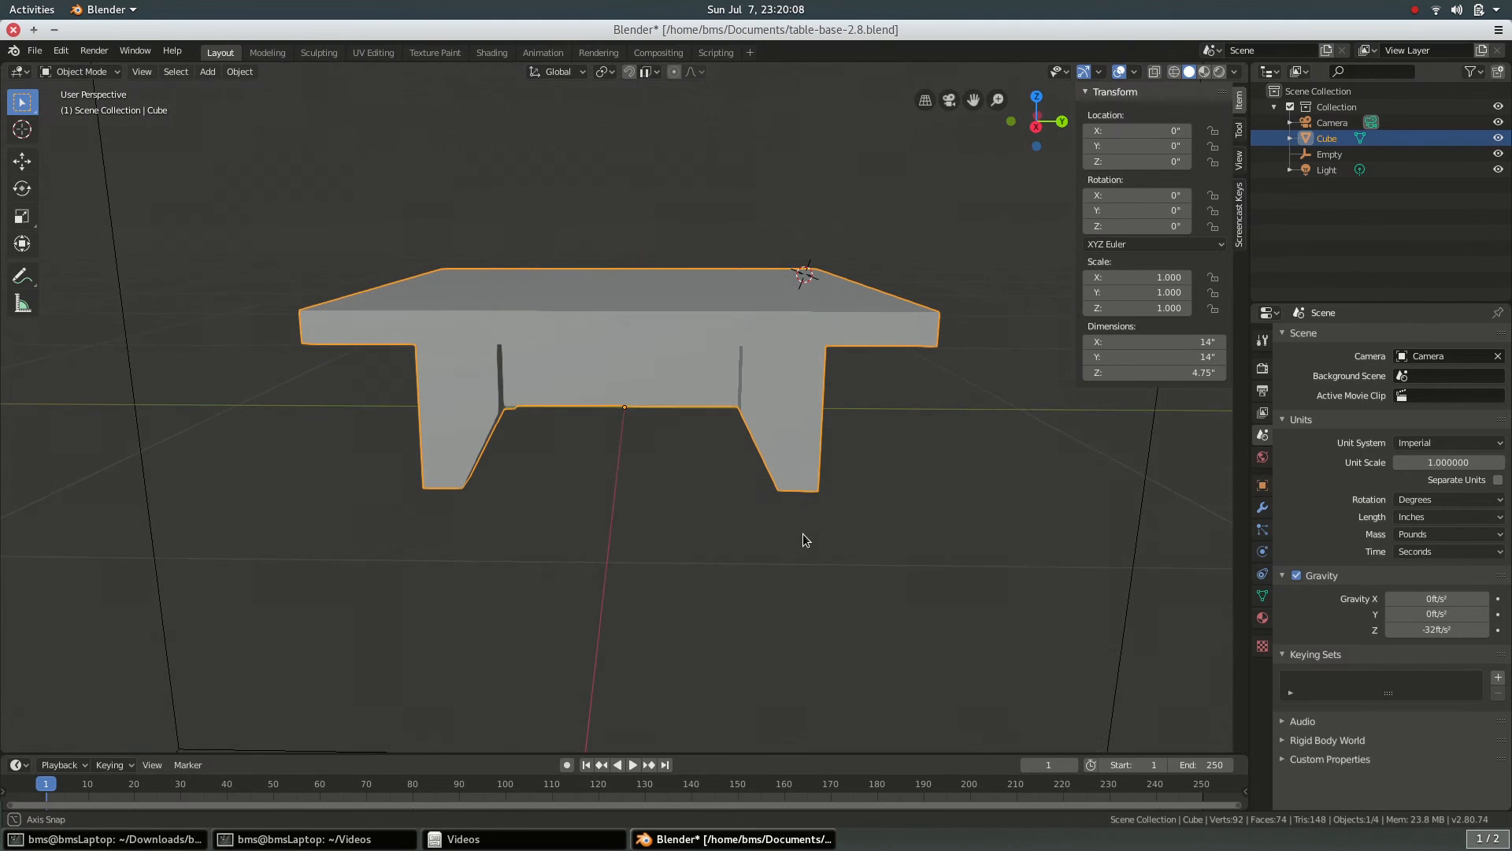
{"action": "key", "text": "Tab"}
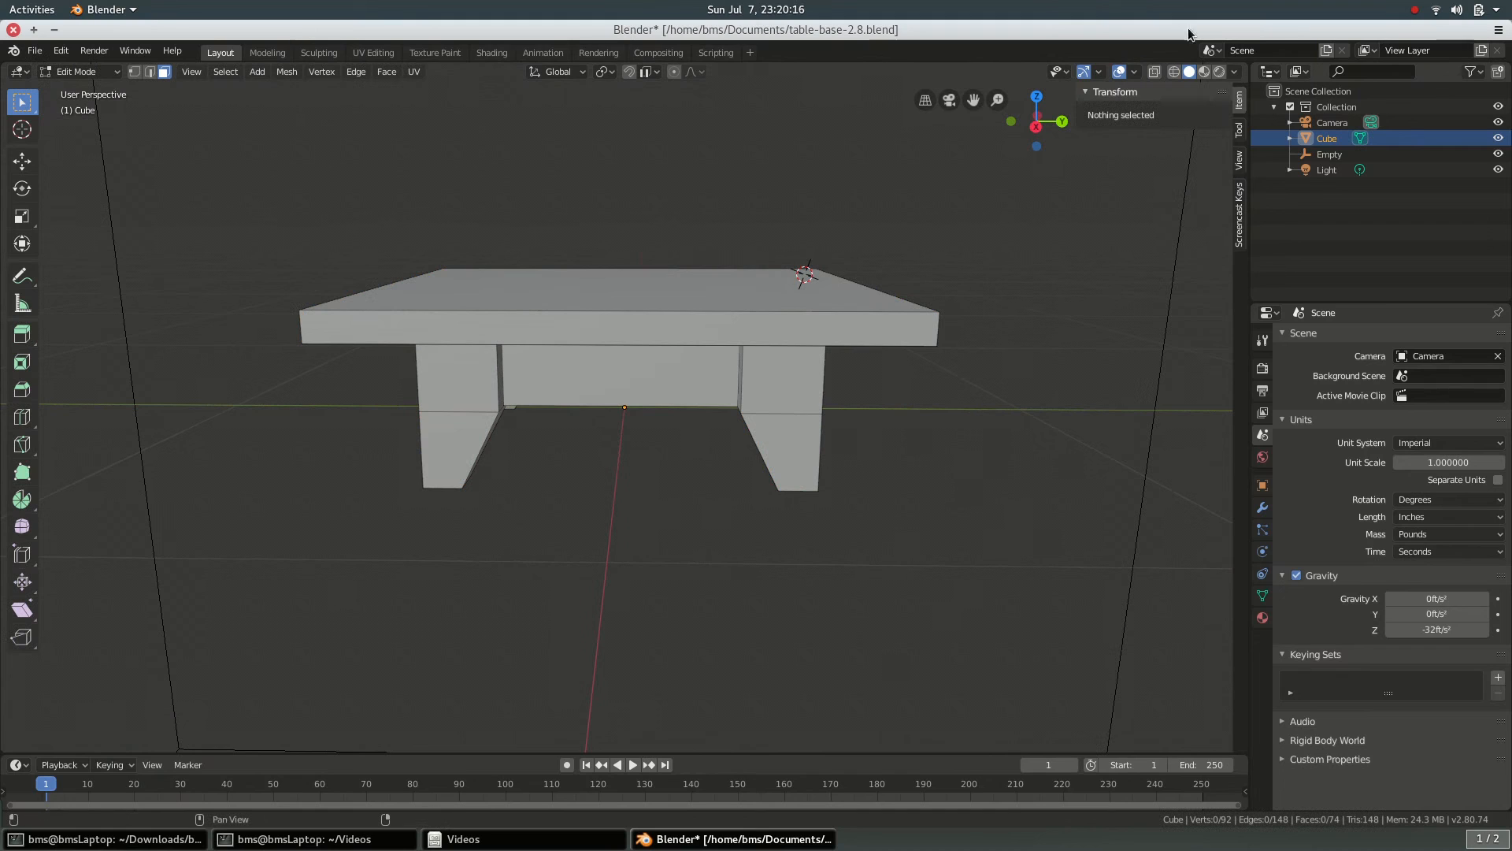
{"action": "left_click", "coordinate": [1154, 71]}
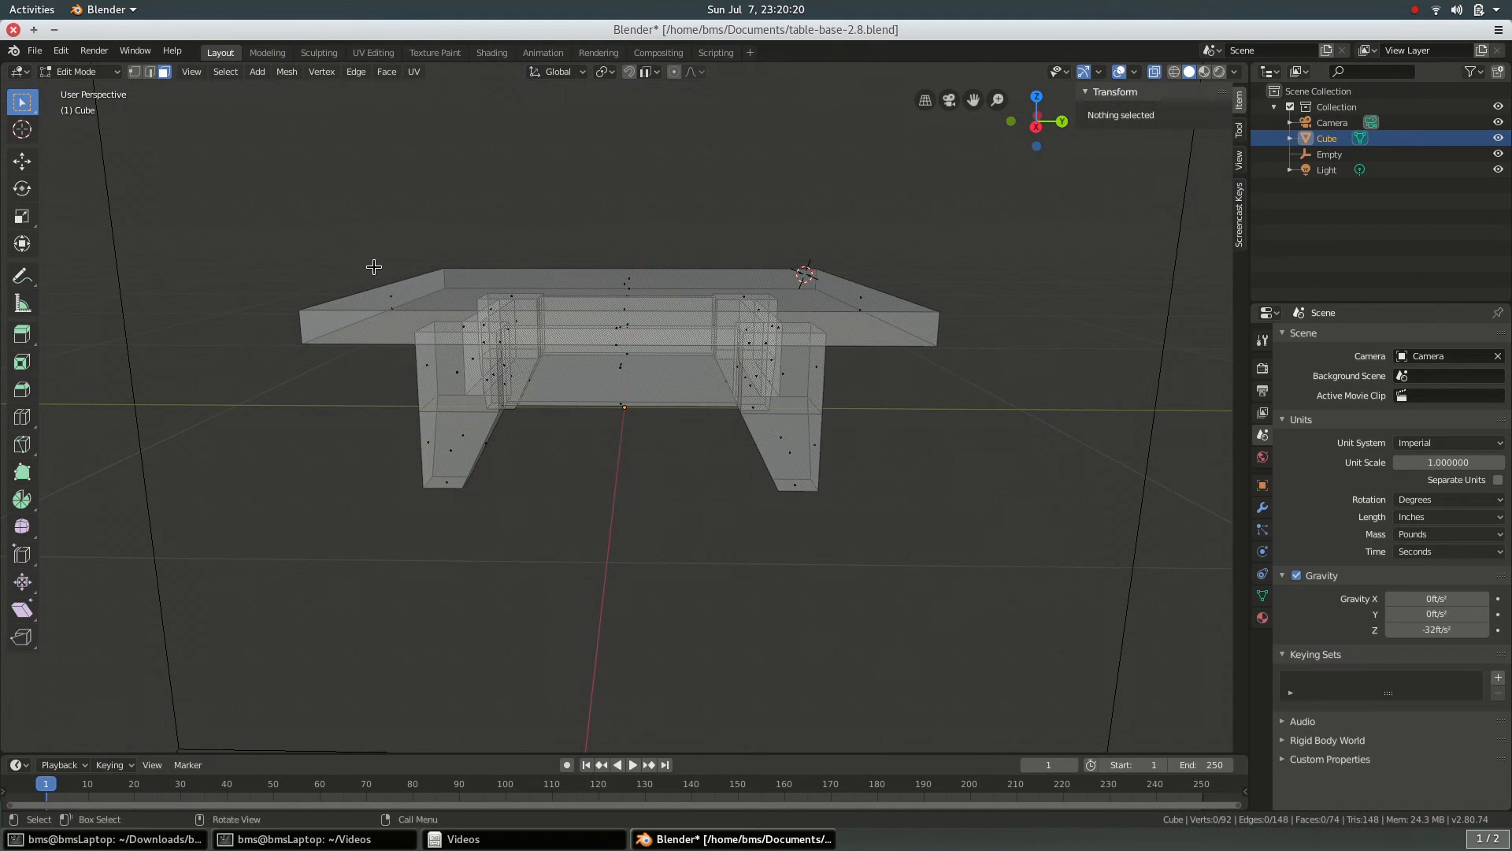
{"action": "key", "text": "KP_1"}
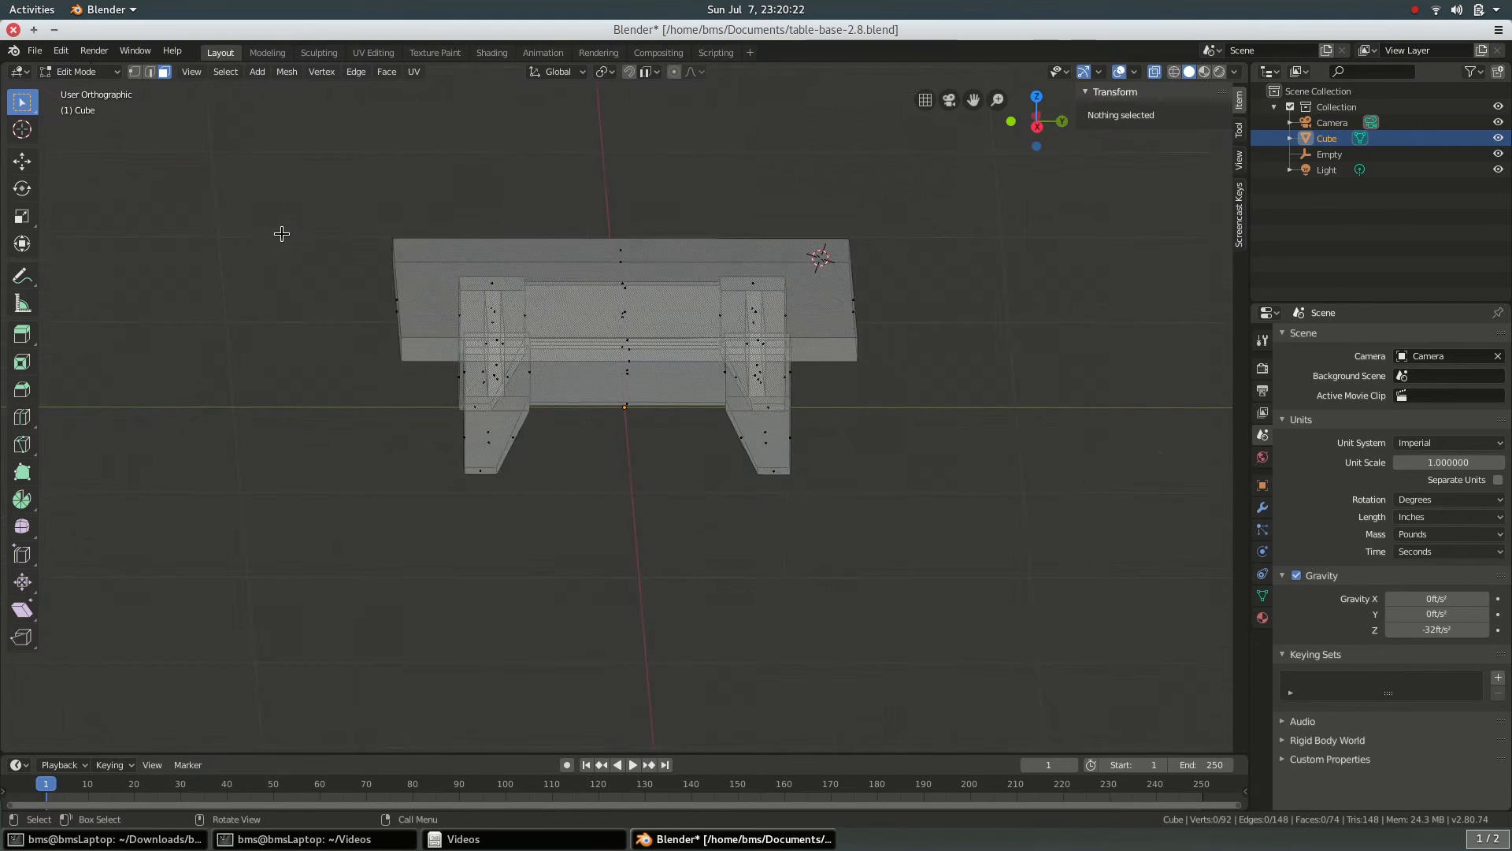
{"action": "key", "text": "b"}
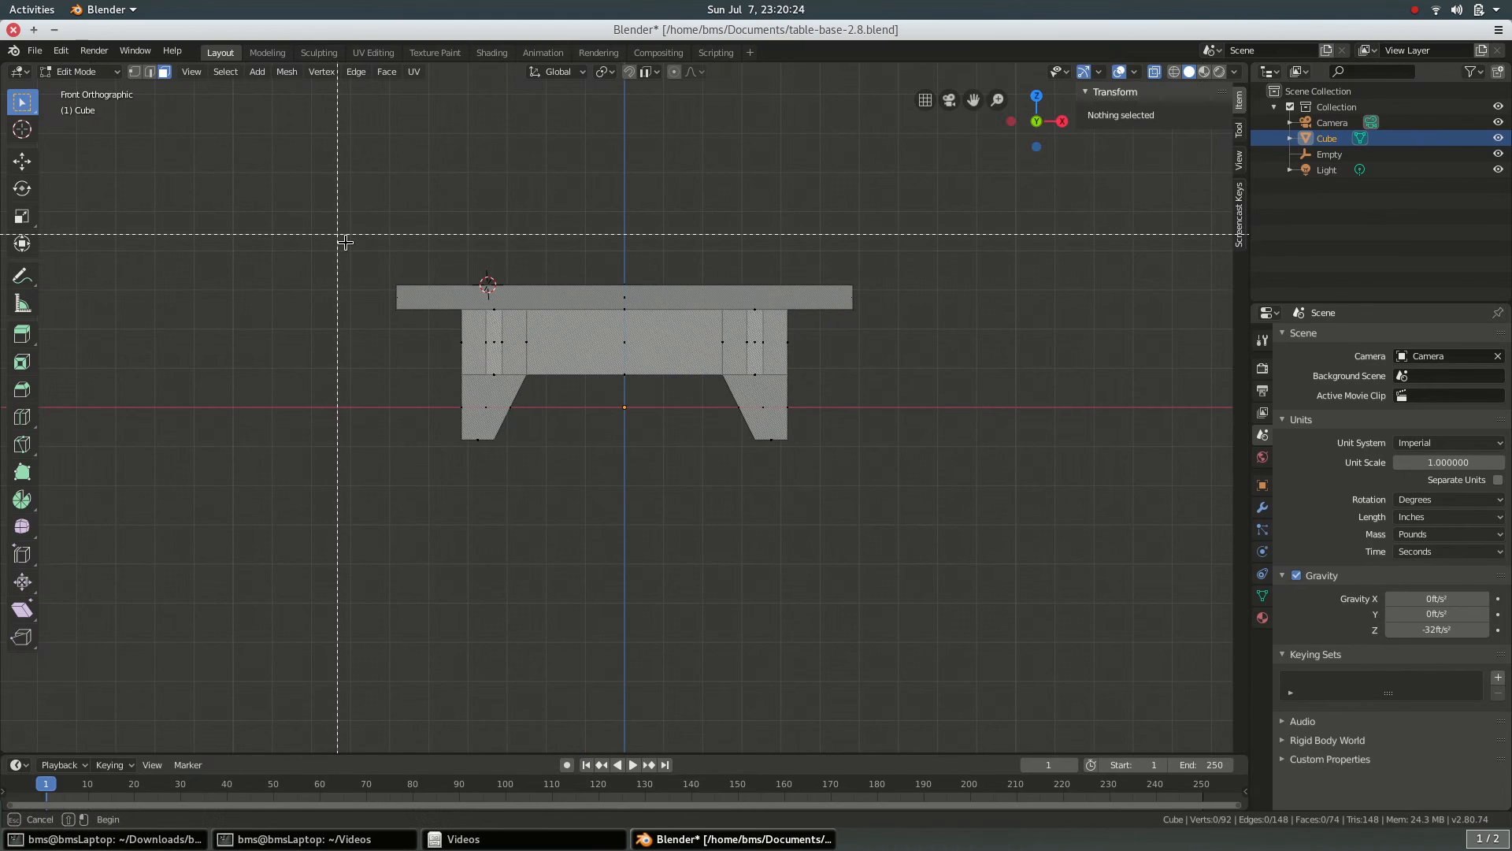
{"action": "left_click_drag", "start_coordinate": [368, 251], "coordinate": [914, 345]}
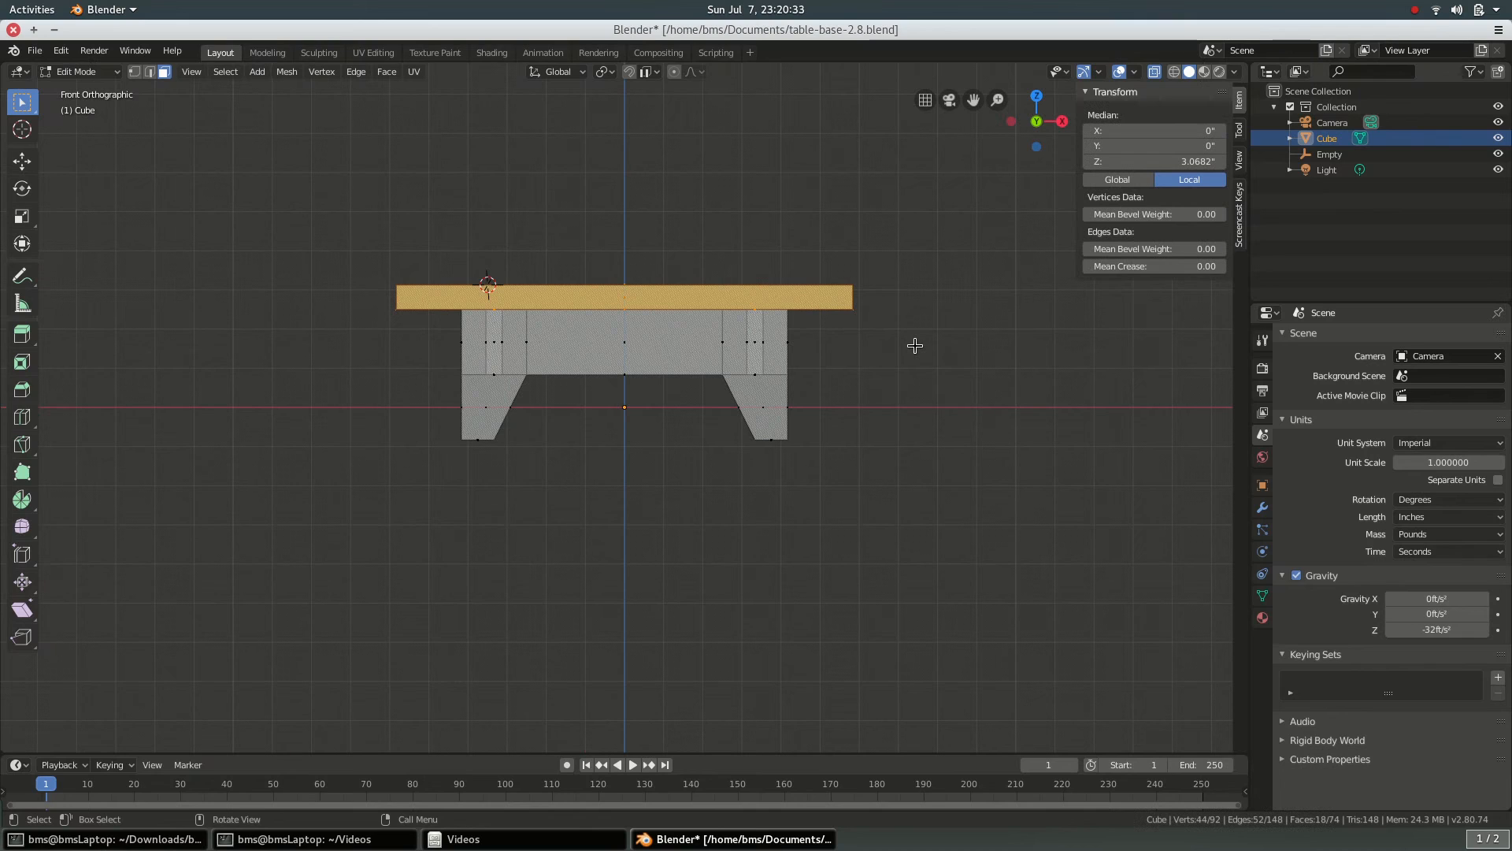
{"action": "key", "text": "g"}
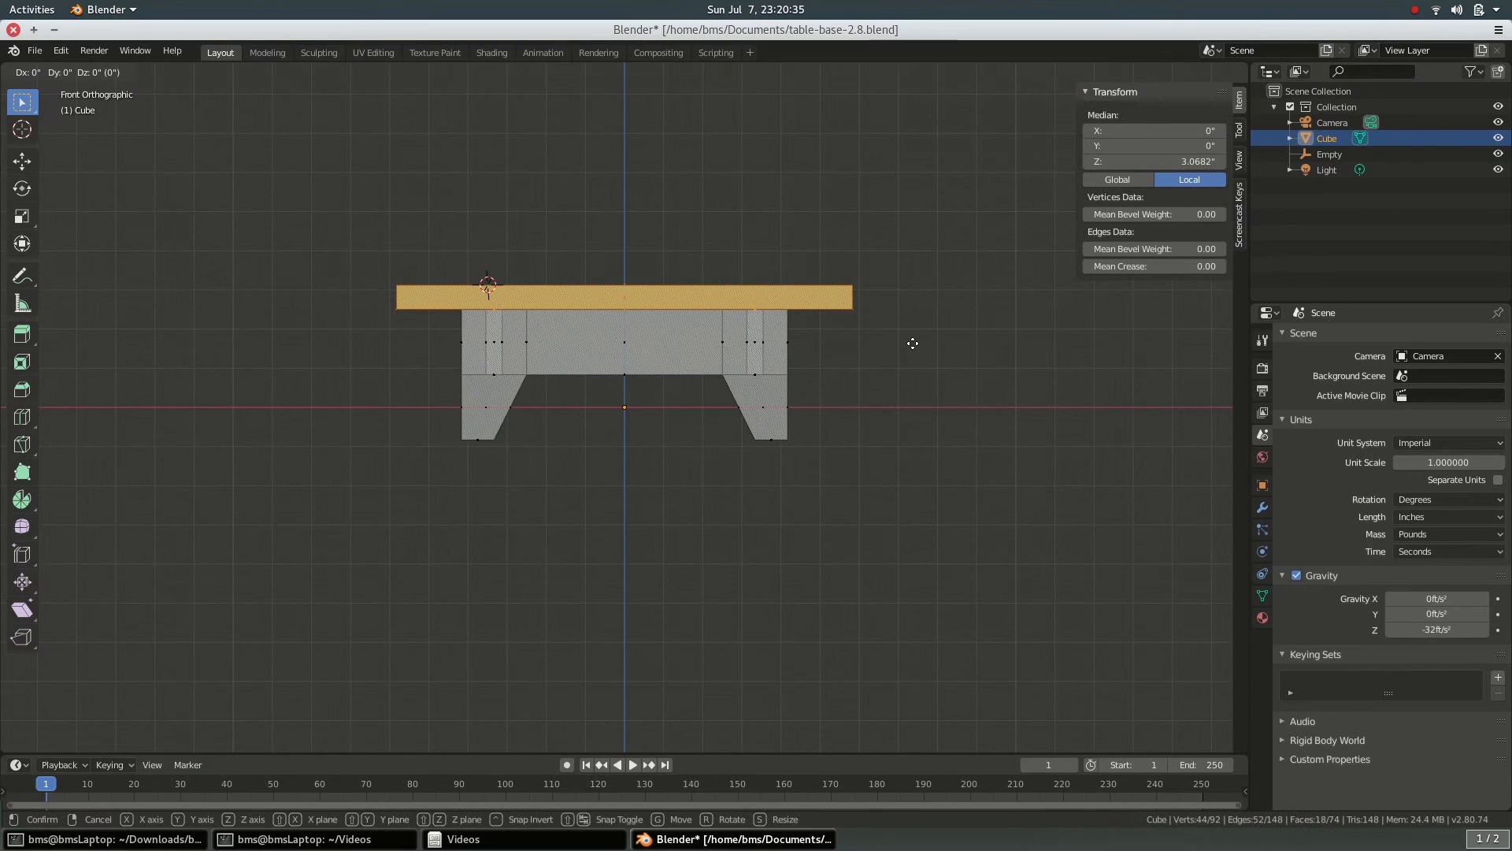
{"action": "key", "text": "z"}
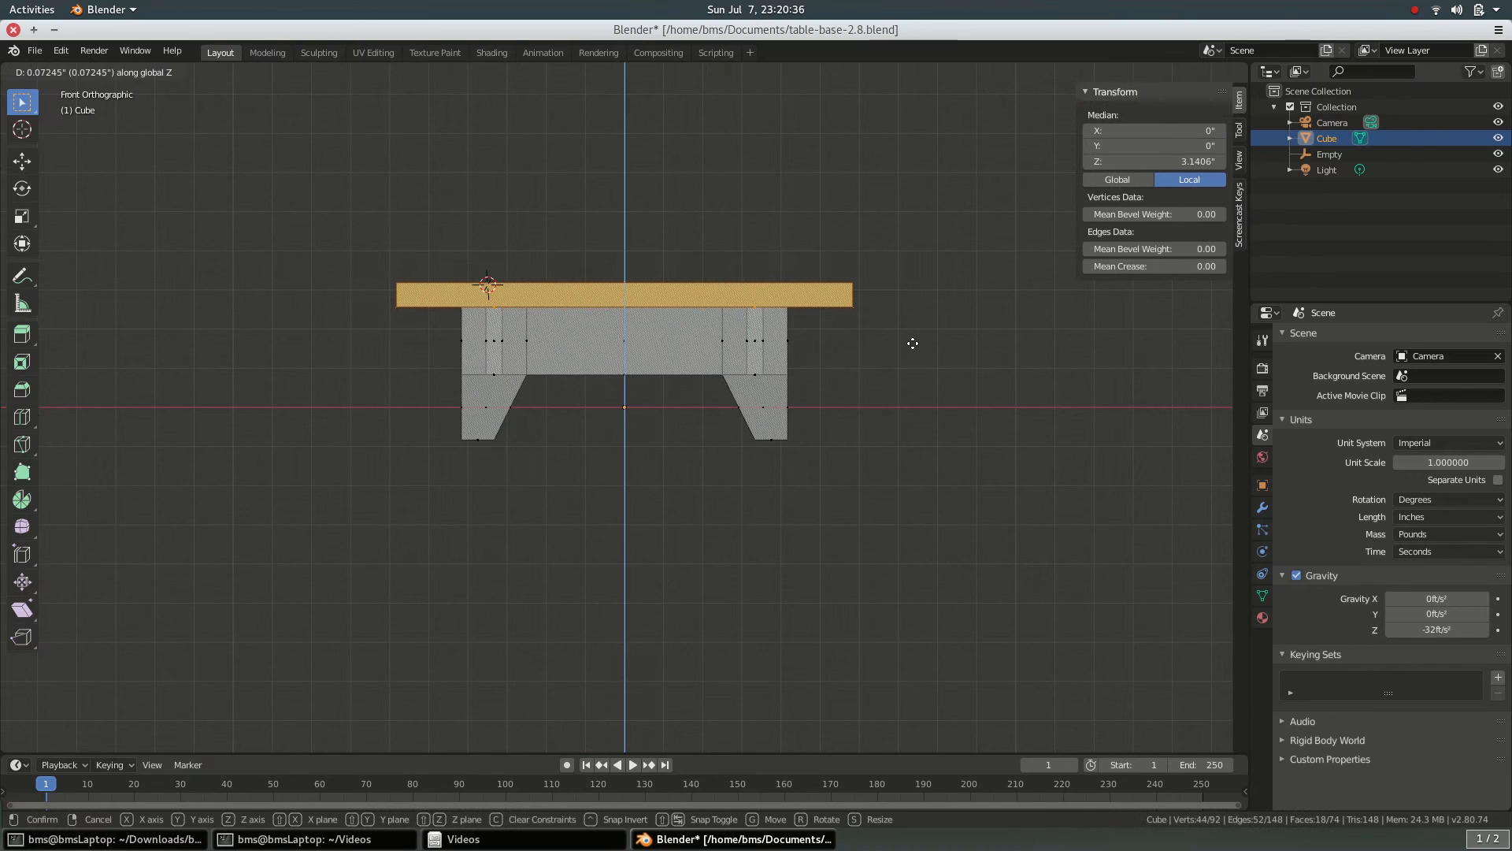
{"action": "type", "text": "1"}
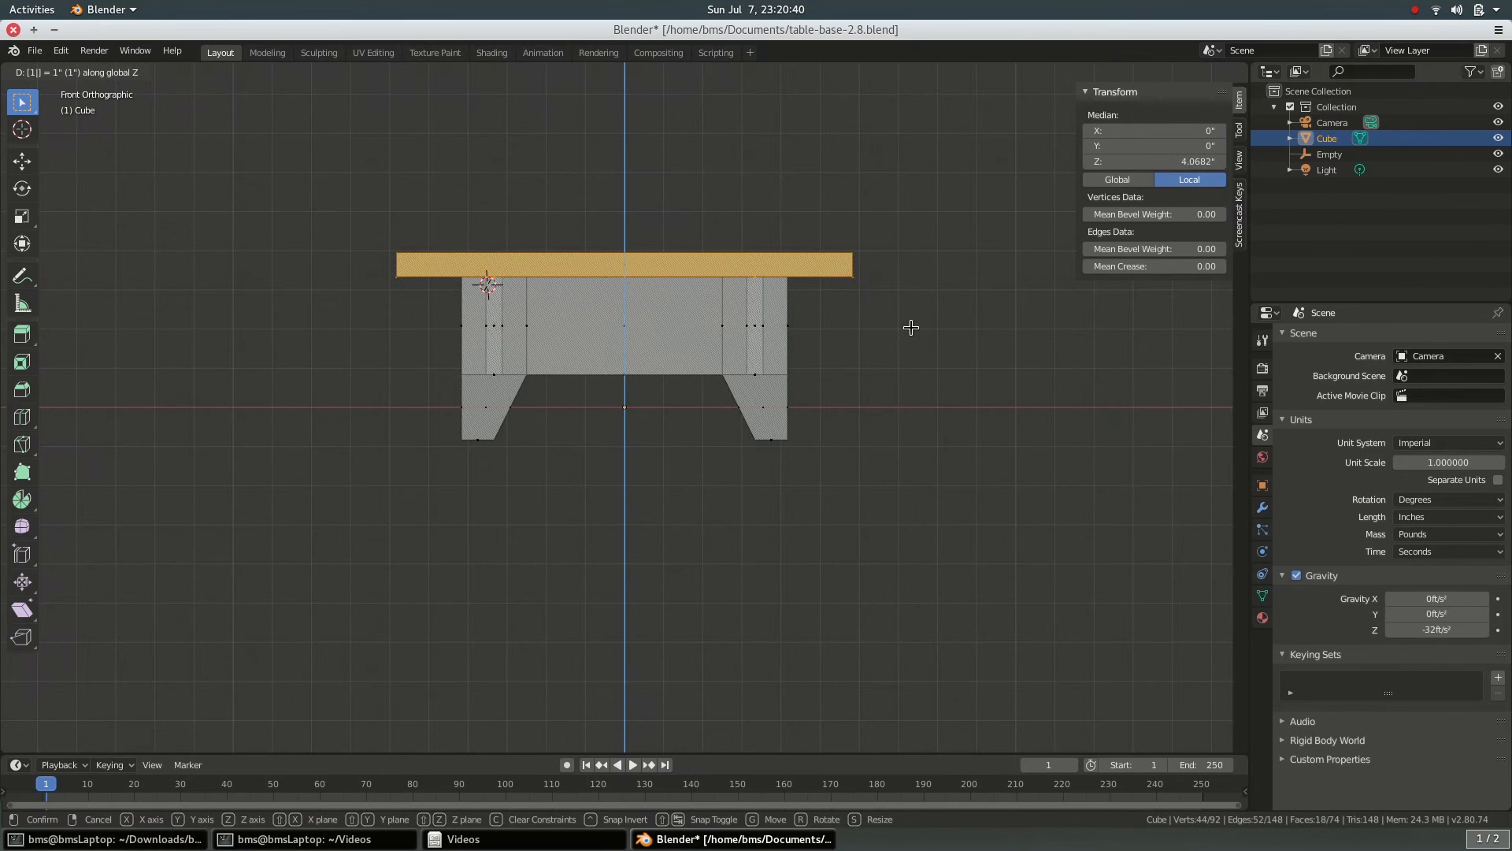
{"action": "key", "text": "Return"}
{"action": "key", "text": "Tab"}
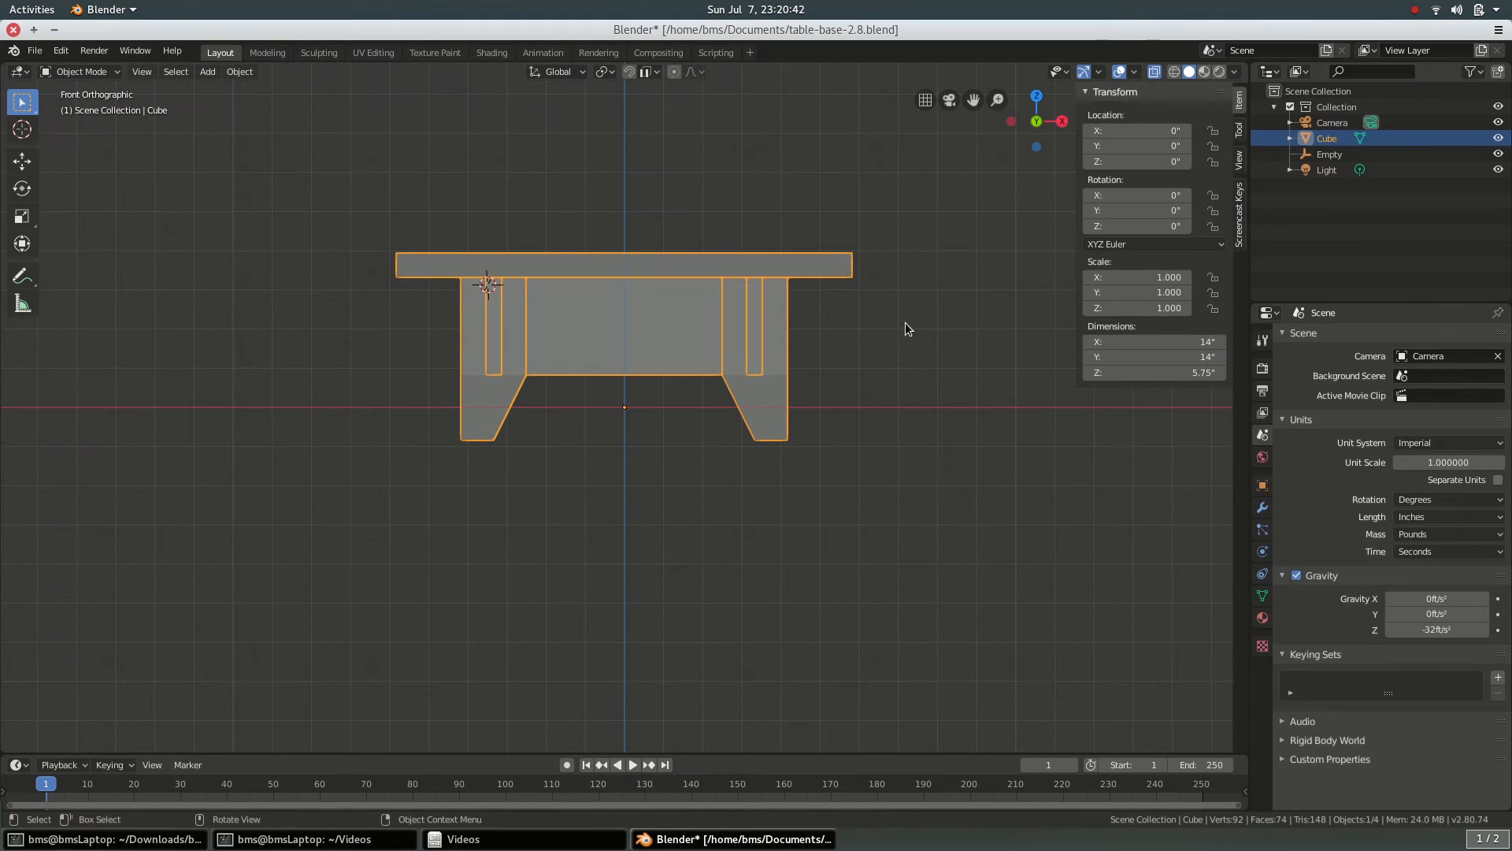